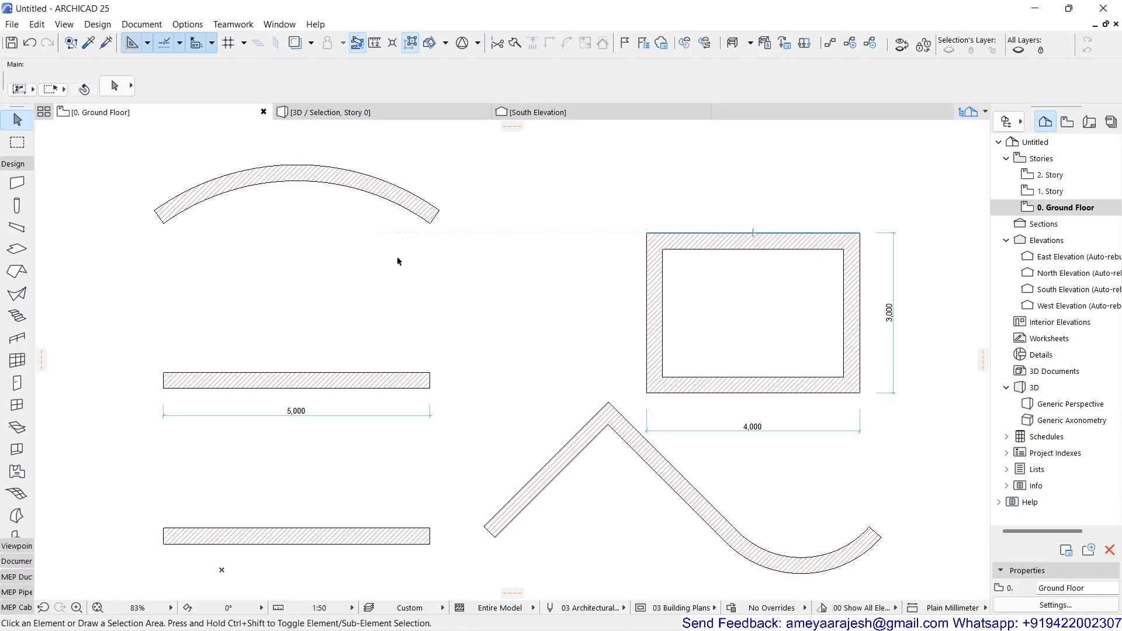
{"action": "left_click", "coordinate": [231, 188]}
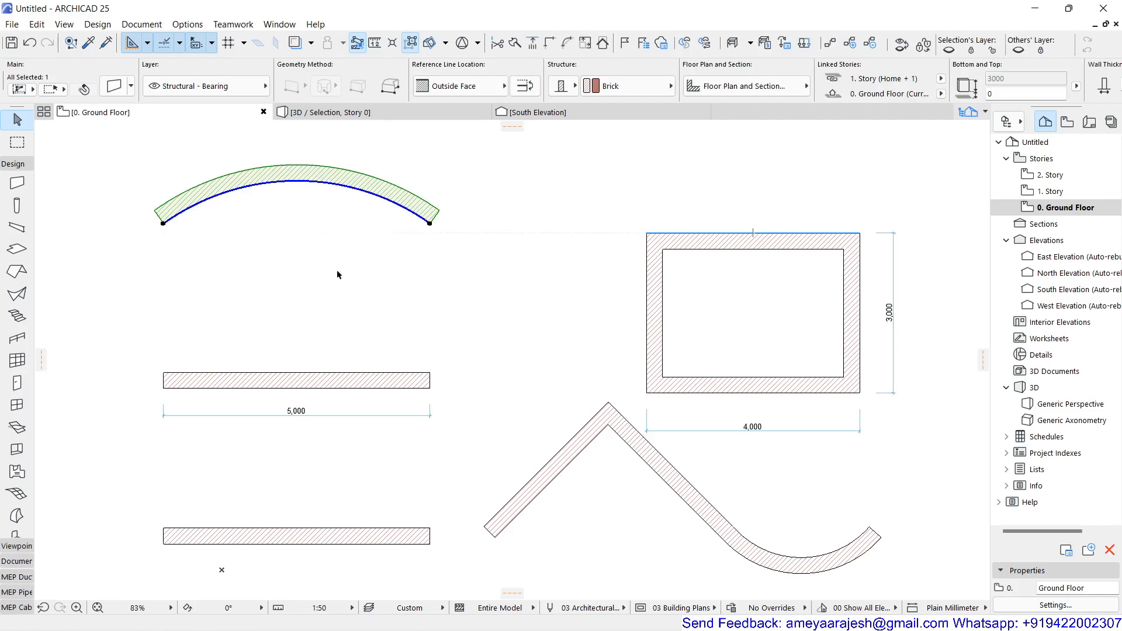
{"action": "left_click", "coordinate": [338, 205]}
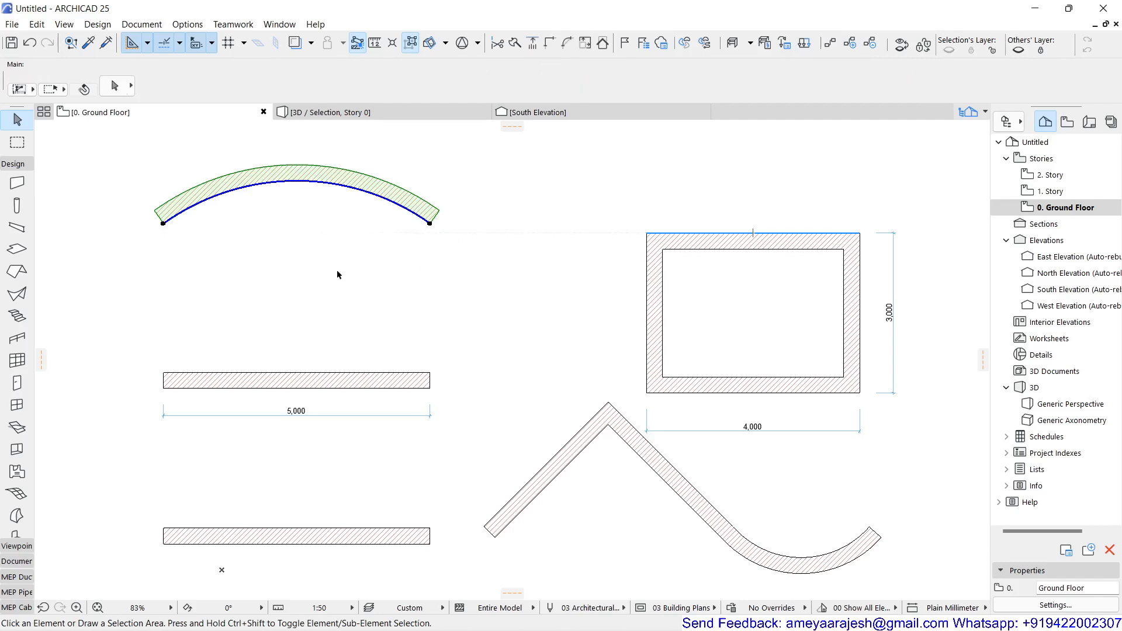
{"action": "left_click", "coordinate": [552, 477]}
{"action": "left_click", "coordinate": [675, 470]}
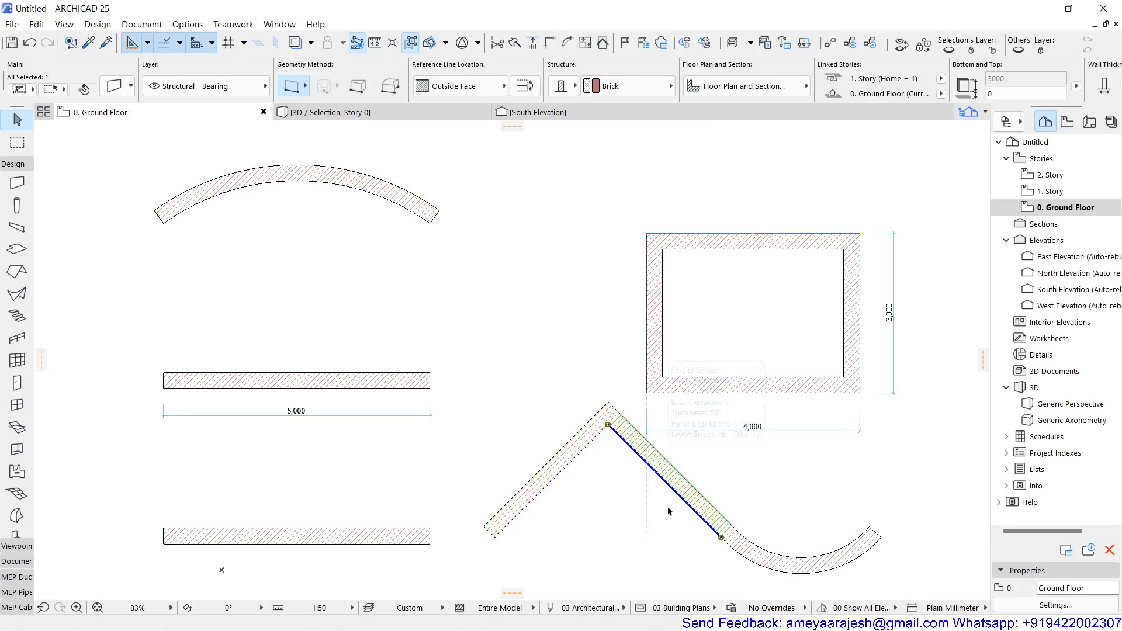
{"action": "left_click", "coordinate": [570, 547]}
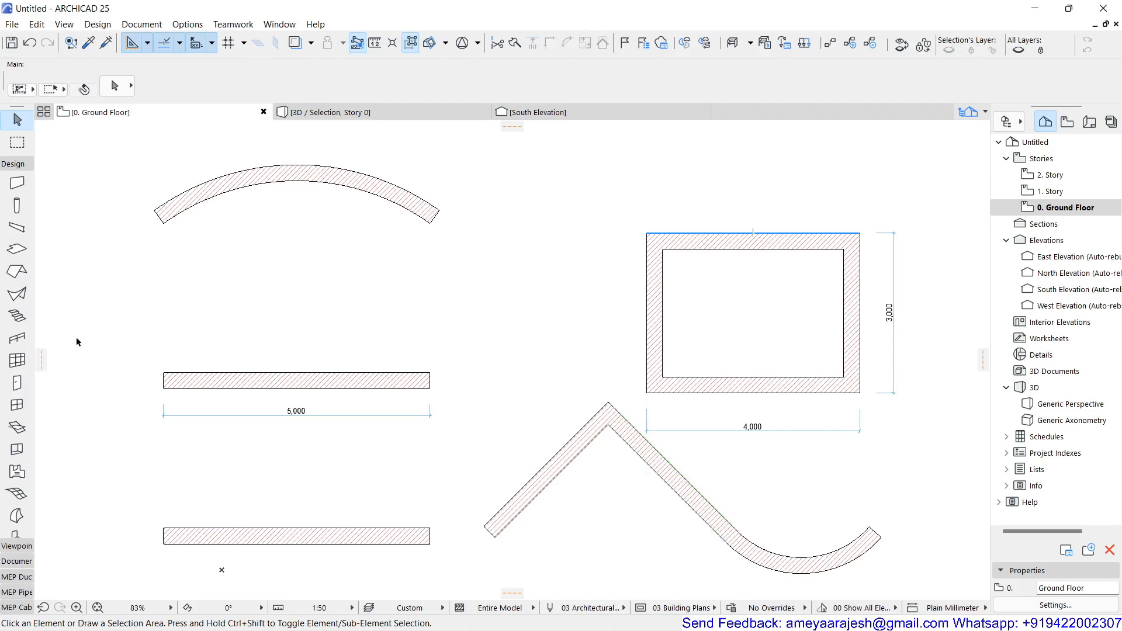
Step: In the Stair tool's default settings, link the stair top to 1. Story (Home + 1) with a top offset of 0
{"action": "left_click", "coordinate": [17, 316]}
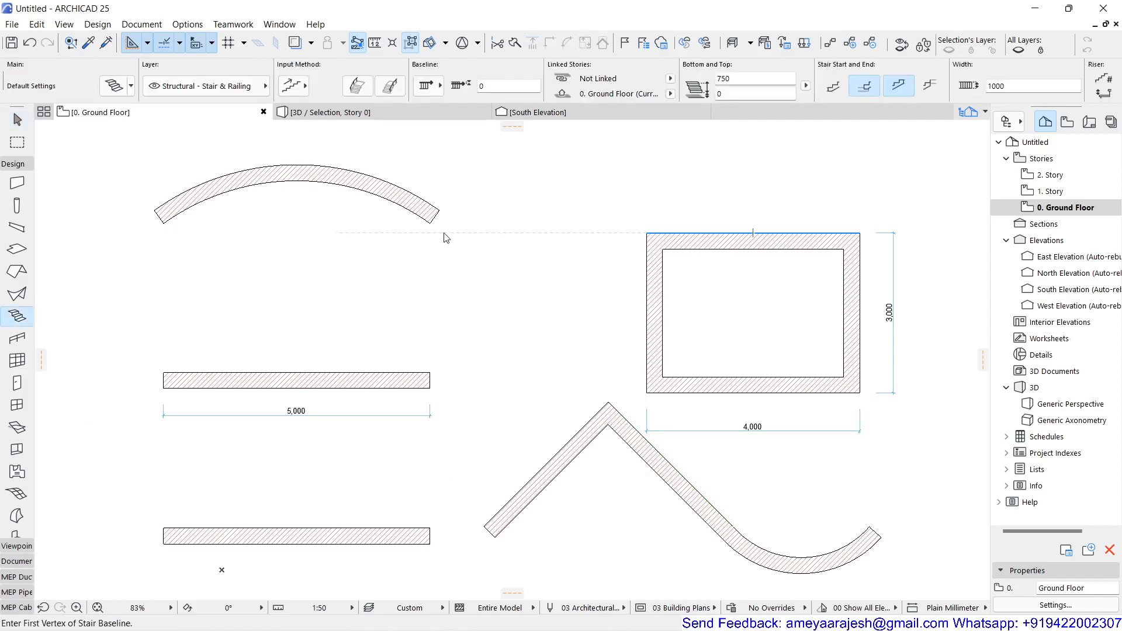
{"action": "key", "text": "ctrl+t"}
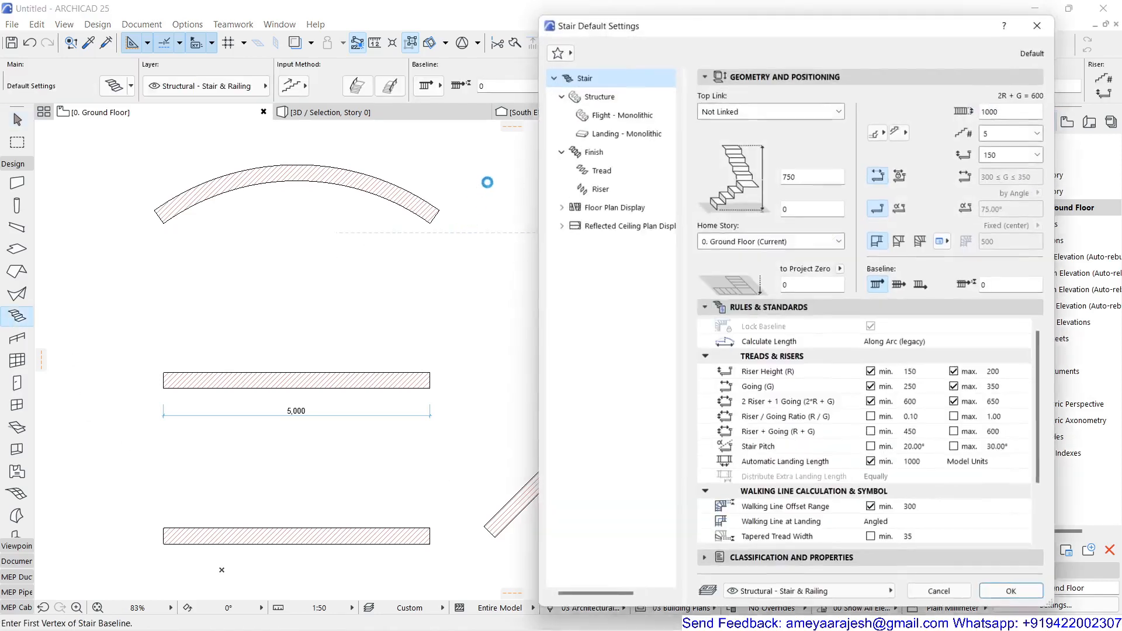
{"action": "left_click", "coordinate": [752, 105]}
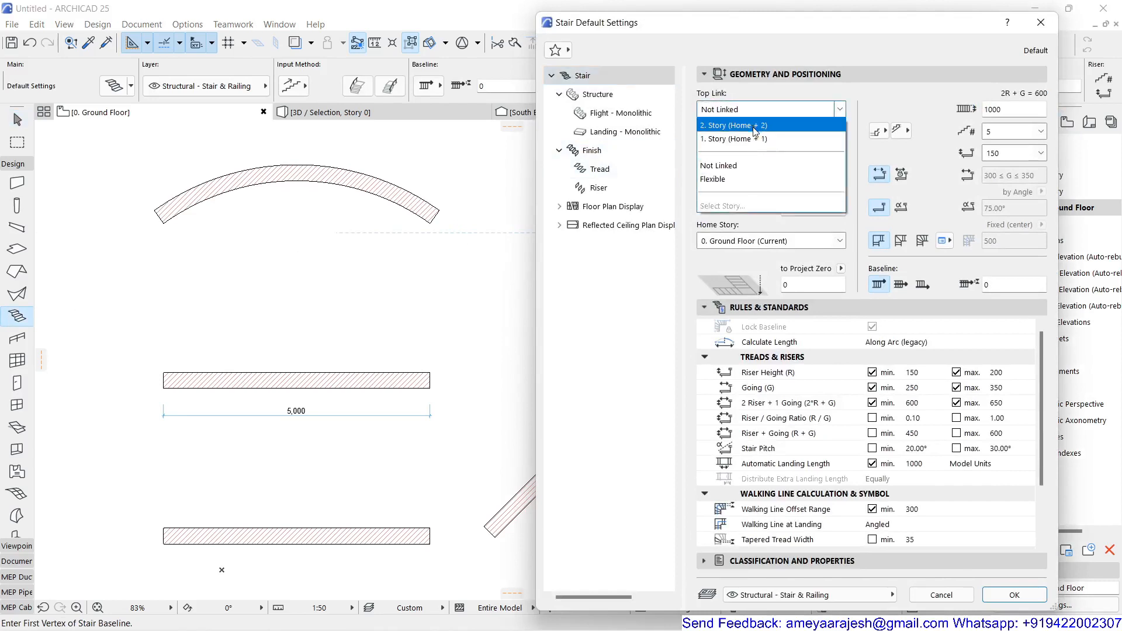
{"action": "left_click", "coordinate": [755, 130]}
{"action": "double_click", "coordinate": [795, 144]}
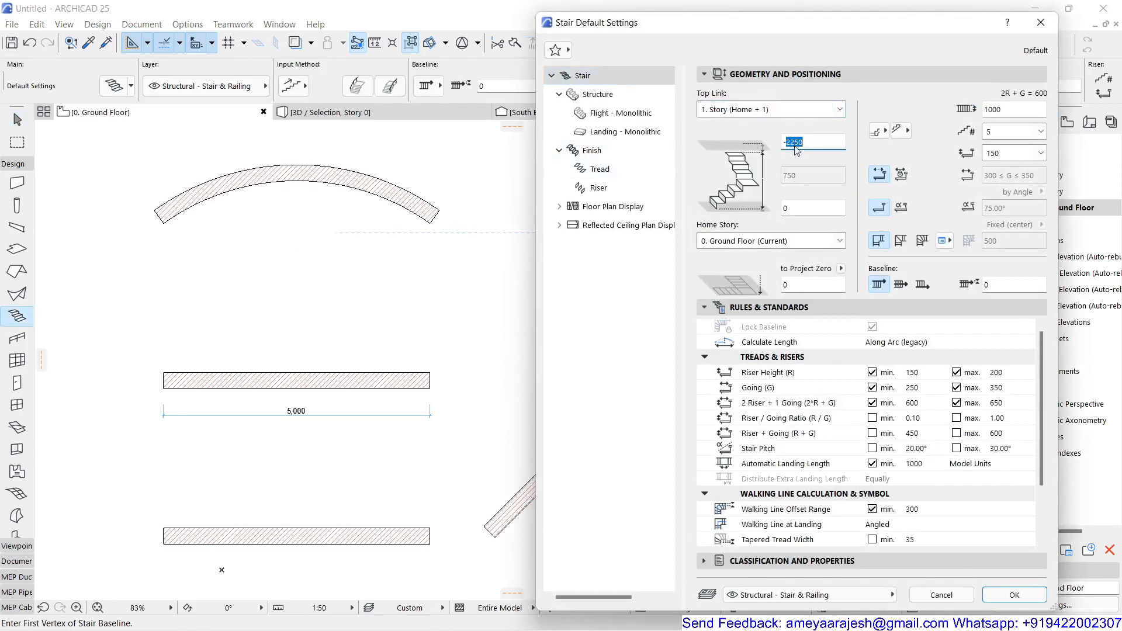
{"action": "key", "text": "BackSpace"}
{"action": "key", "text": "BackSpace"}
{"action": "type", "text": "0"}
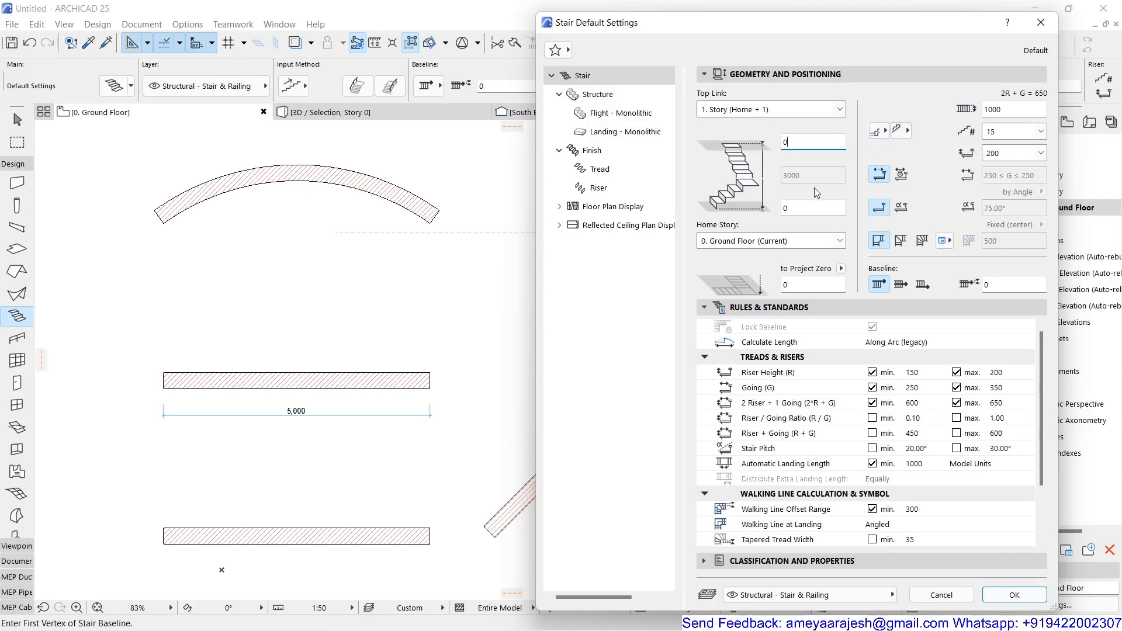
Step: Set the default stair to 20 risers with a fixed going of 300 and accept the settings
{"action": "left_click", "coordinate": [1007, 134]}
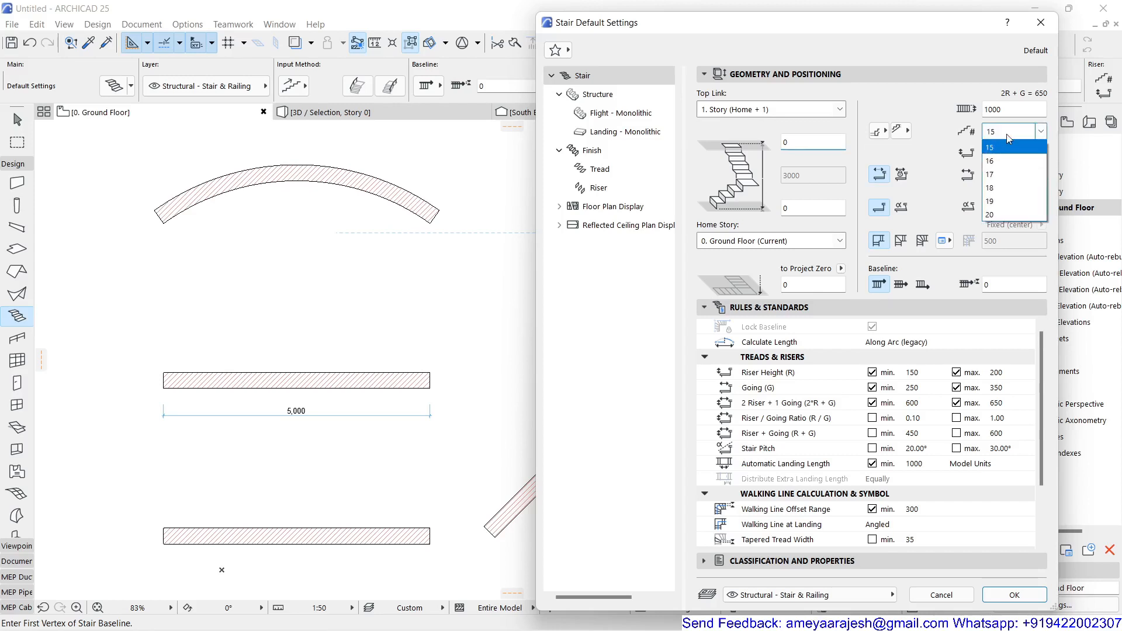
{"action": "left_click", "coordinate": [1003, 216]}
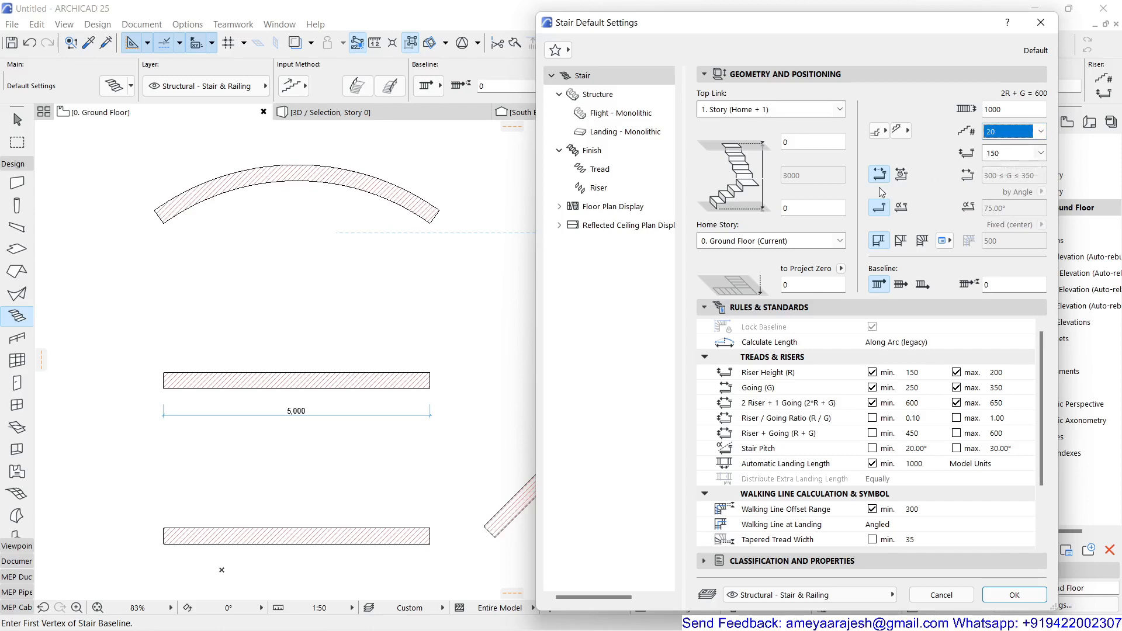
{"action": "left_click", "coordinate": [904, 175]}
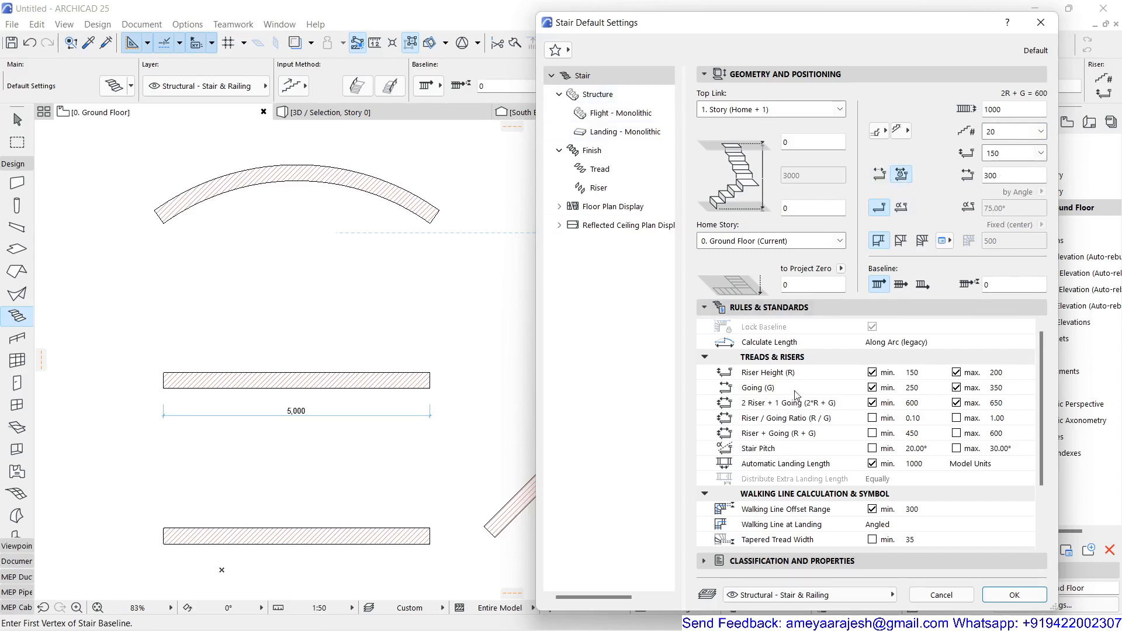
{"action": "left_click", "coordinate": [1022, 599]}
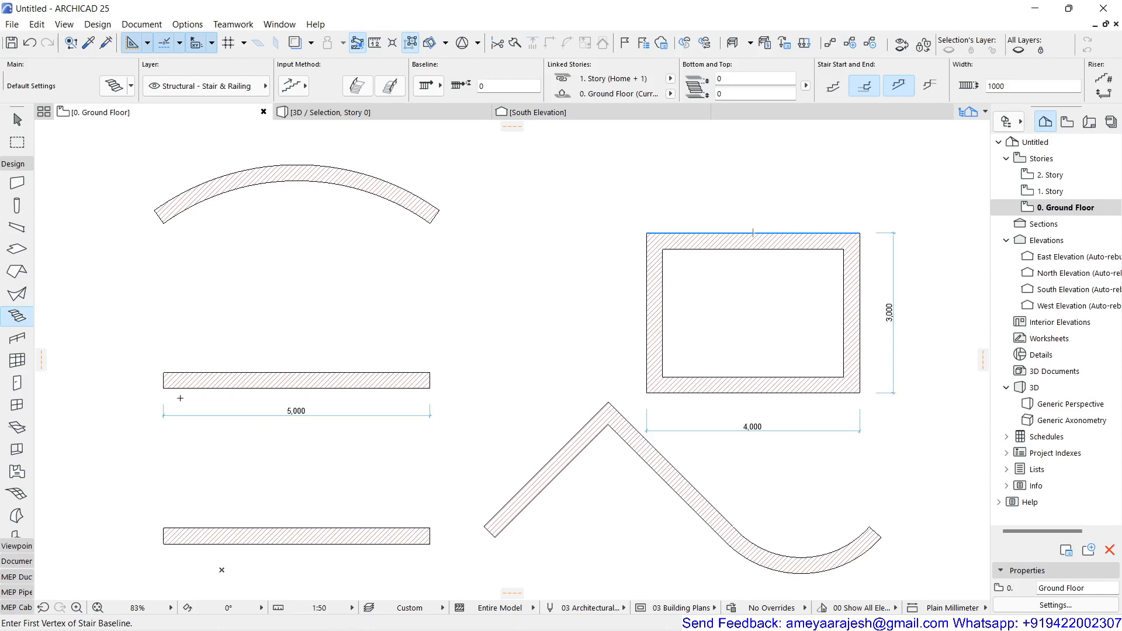
Step: Create a straight stair along the lower edge of the upper straight wall by tracing that edge
{"action": "scroll", "coordinate": [189, 403], "scroll_direction": "up", "scroll_amount": 4}
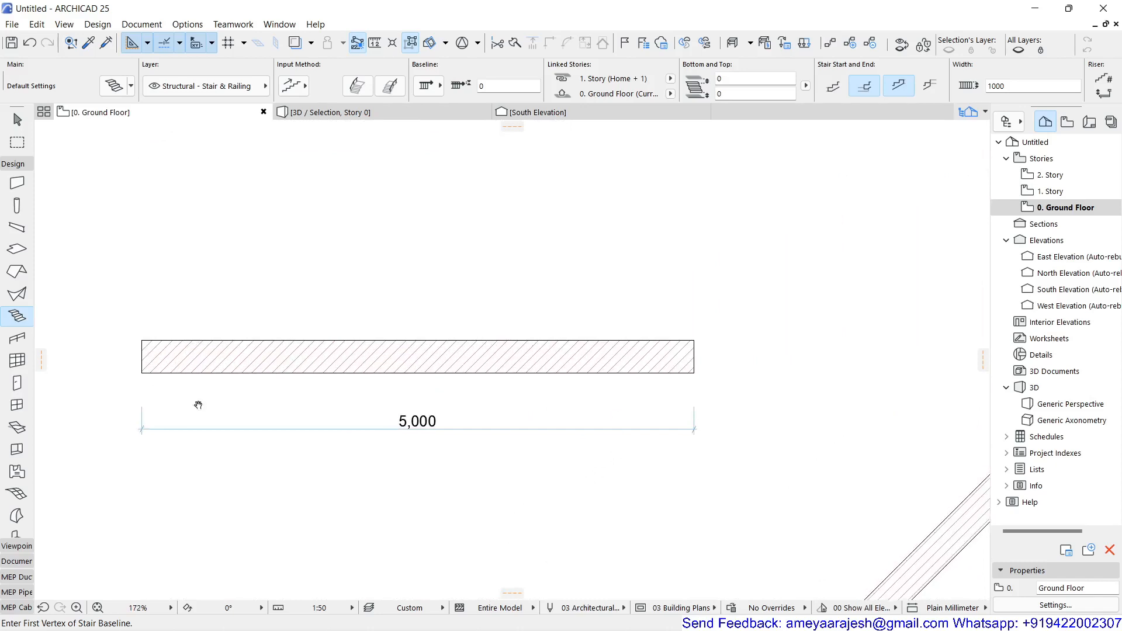
{"action": "middle_click_drag", "start_coordinate": [197, 403], "coordinate": [268, 338]}
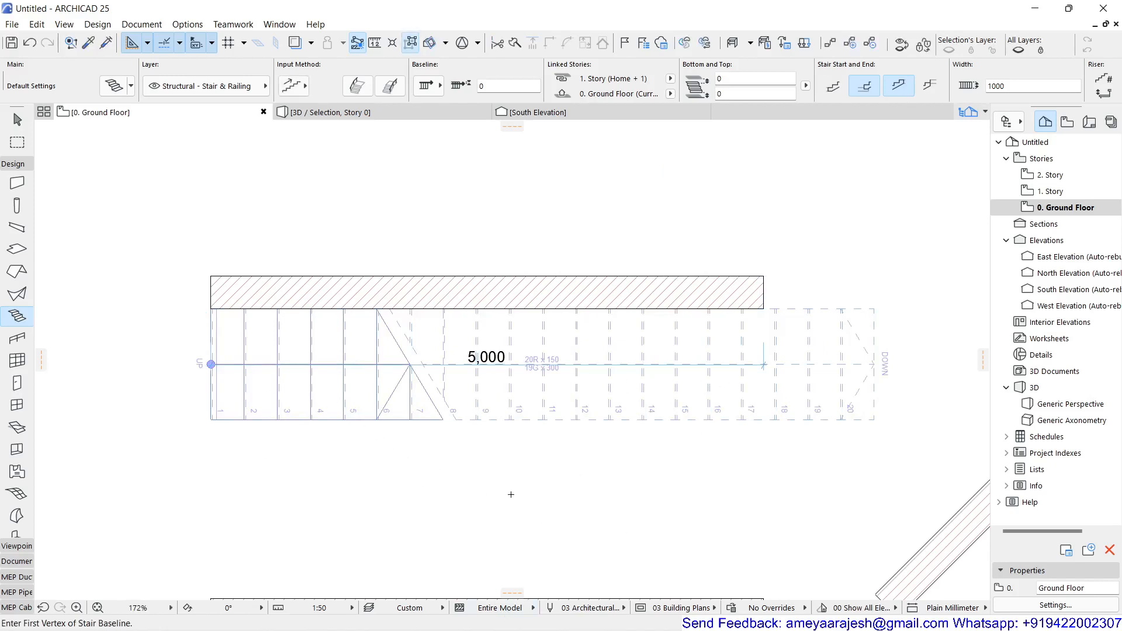
Step: Create a stair that follows the outline of the lower straight wall, turning around both of its ends
{"action": "scroll", "coordinate": [511, 495], "scroll_direction": "down", "scroll_amount": 1}
{"action": "middle_click_drag", "start_coordinate": [488, 510], "coordinate": [398, 280]}
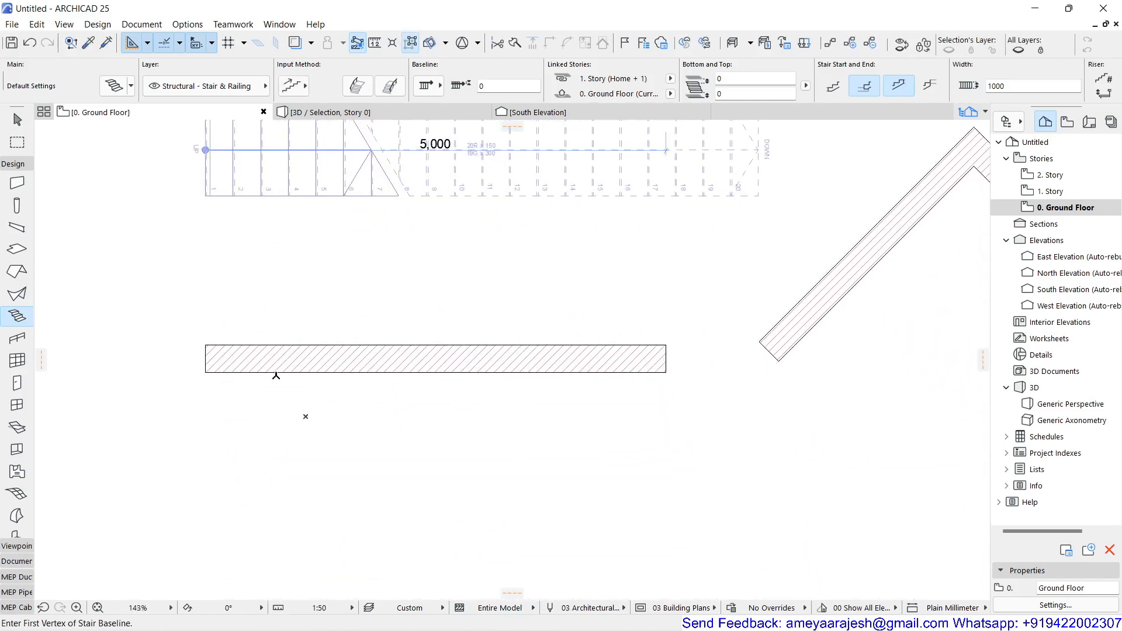
{"action": "scroll", "coordinate": [207, 357], "scroll_direction": "up", "scroll_amount": 2}
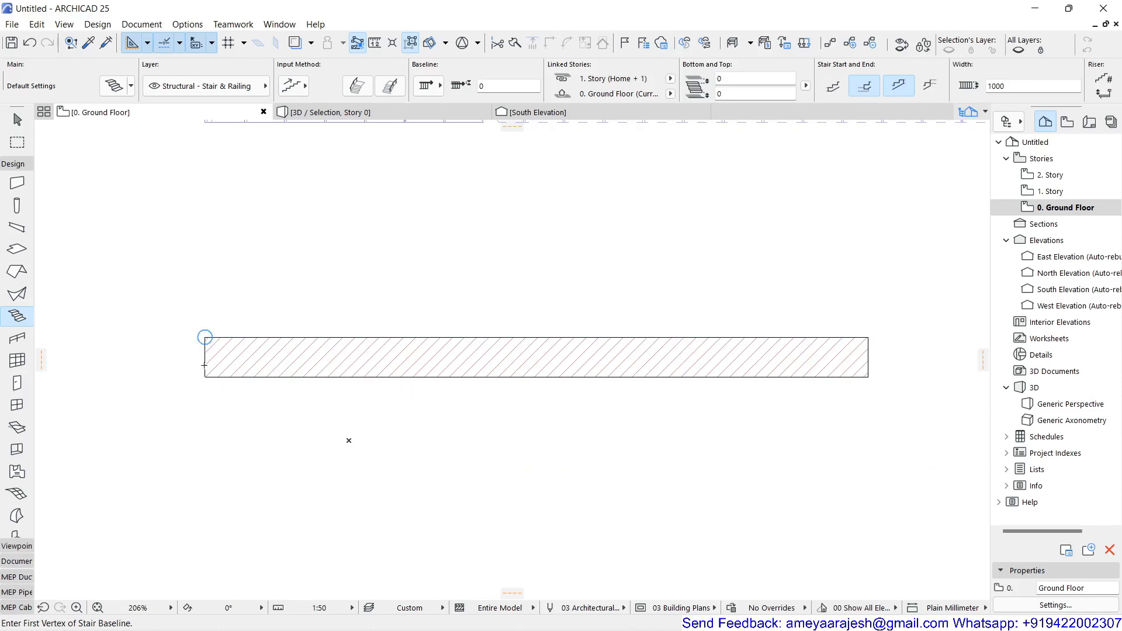
{"action": "scroll", "coordinate": [205, 366], "scroll_direction": "up", "scroll_amount": 2}
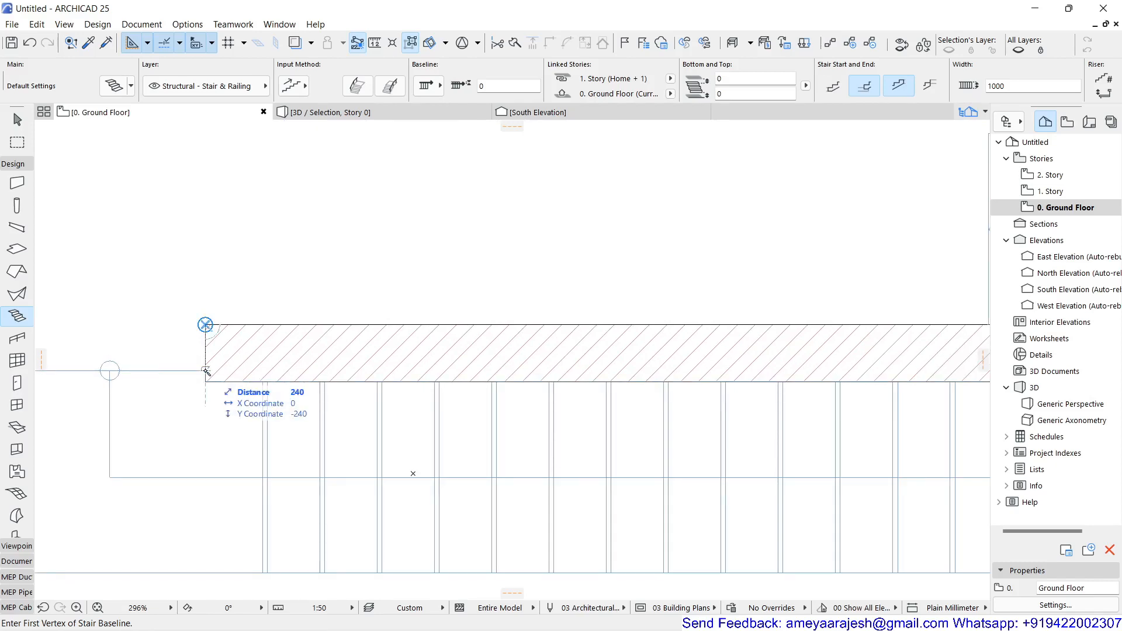
{"action": "key", "text": "F3"}
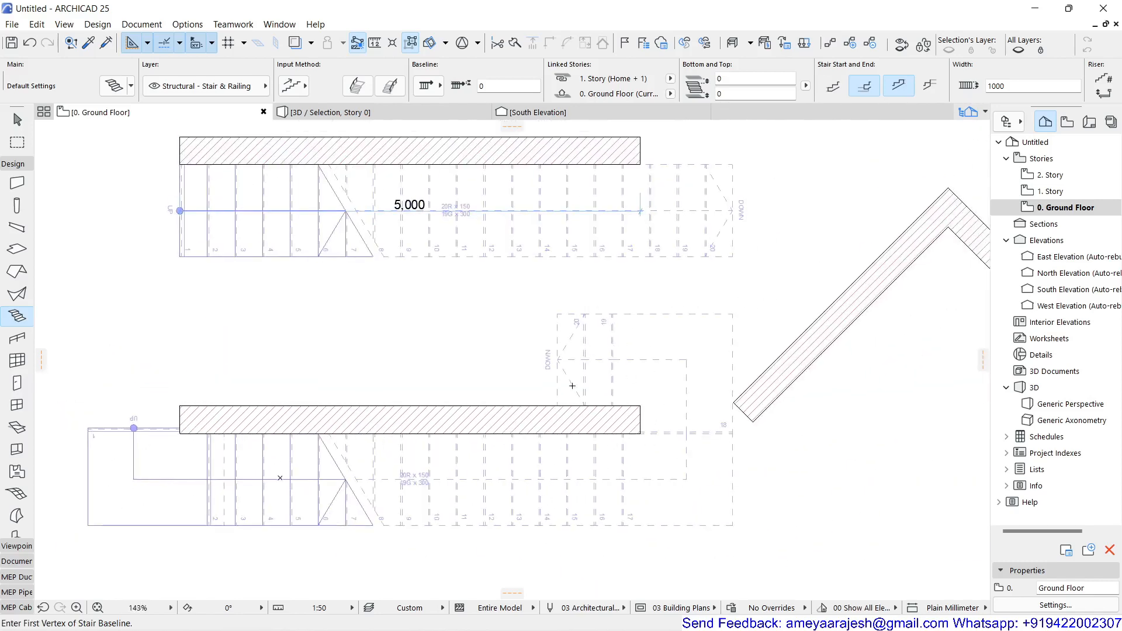
Step: Create a curved stair along the inner edge of the arc-shaped wall by tracing it from its left inner corner
{"action": "middle_click_drag", "start_coordinate": [572, 386], "coordinate": [628, 356]}
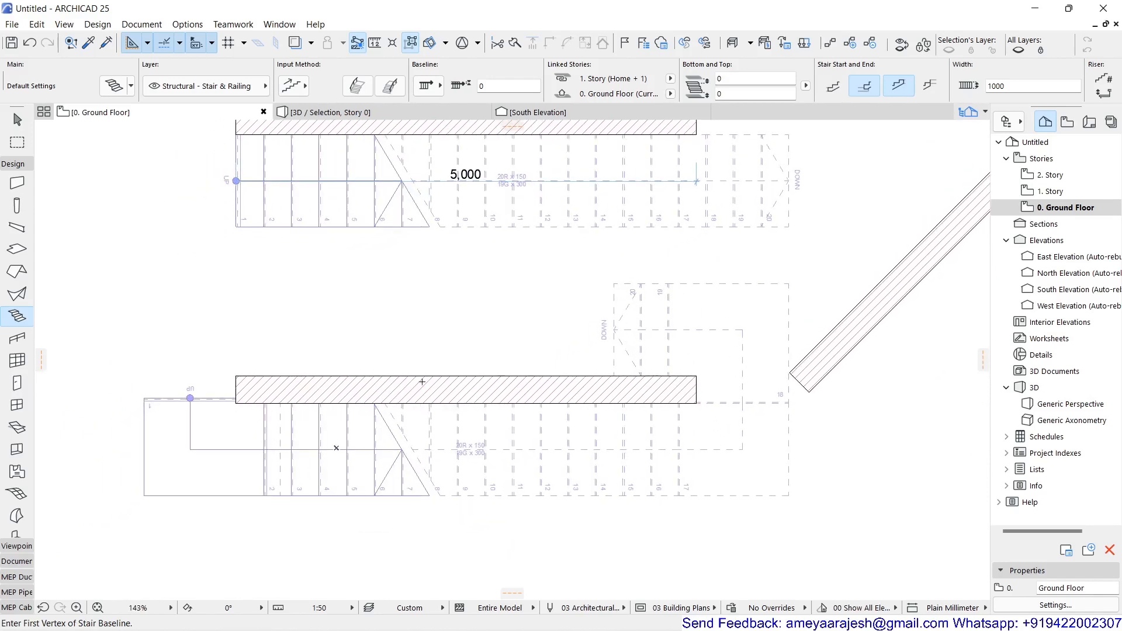
{"action": "middle_click_drag", "start_coordinate": [484, 314], "coordinate": [462, 426]}
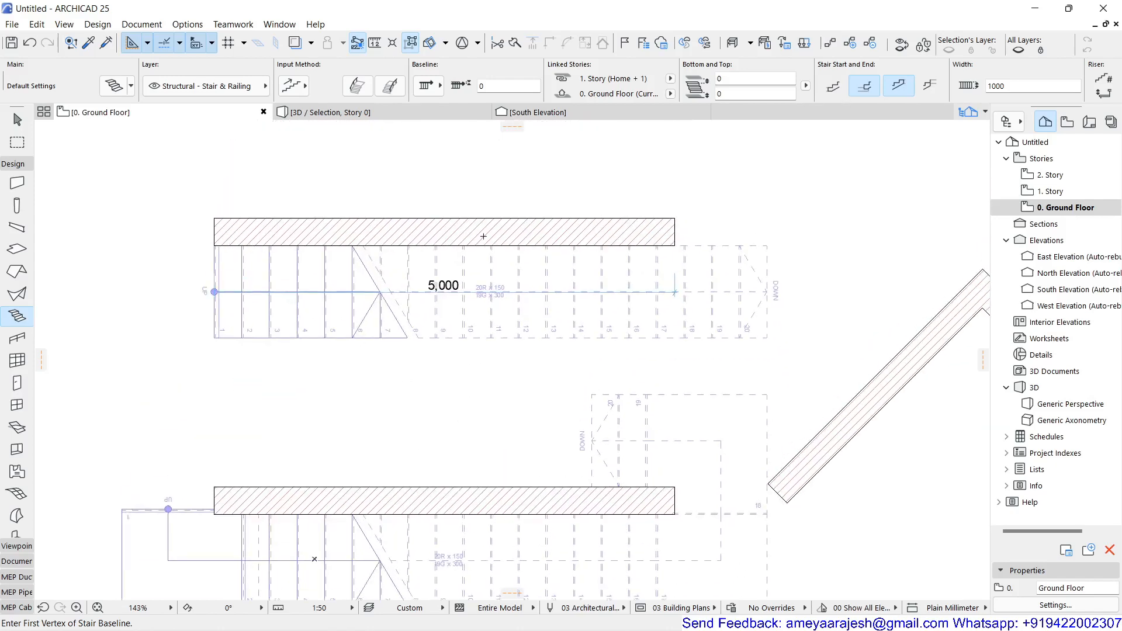
{"action": "middle_click_drag", "start_coordinate": [402, 402], "coordinate": [380, 276]}
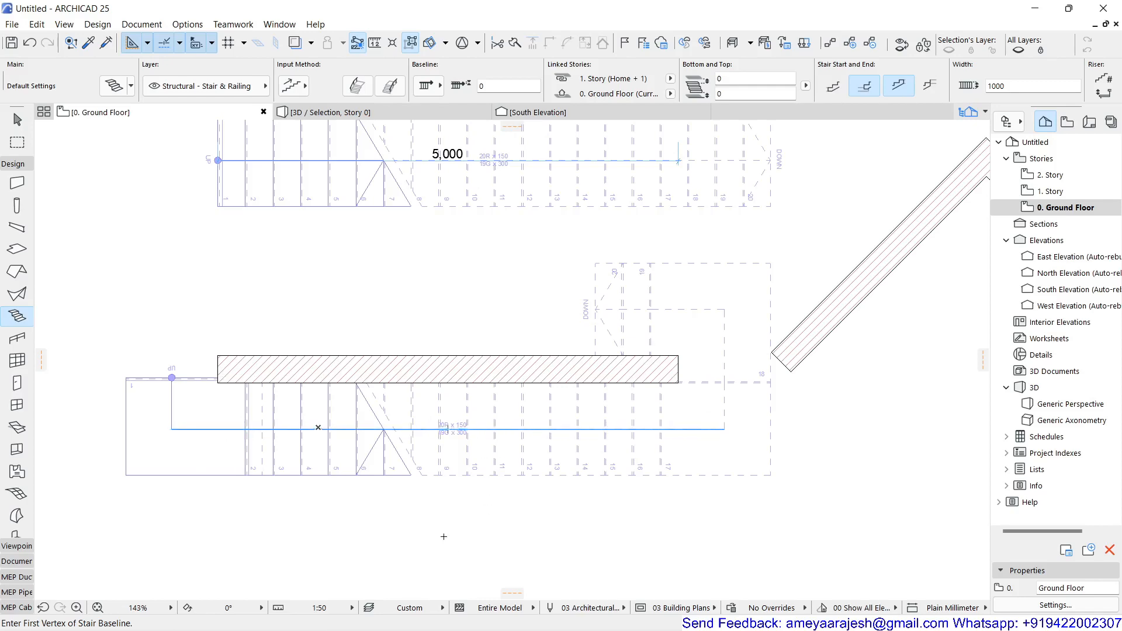
{"action": "scroll", "coordinate": [444, 537], "scroll_direction": "down", "scroll_amount": 4}
{"action": "middle_click_drag", "start_coordinate": [430, 403], "coordinate": [355, 566]}
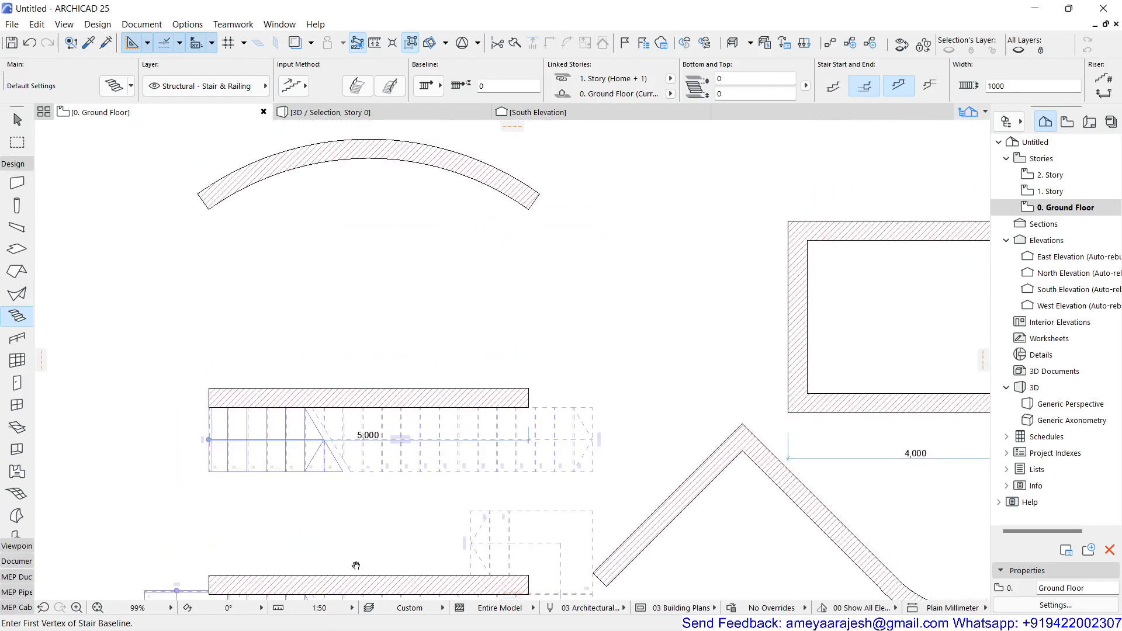
{"action": "scroll", "coordinate": [356, 565], "scroll_direction": "up", "scroll_amount": 1}
{"action": "scroll", "coordinate": [294, 262], "scroll_direction": "down", "scroll_amount": 2}
{"action": "middle_click_drag", "start_coordinate": [293, 263], "coordinate": [288, 374]}
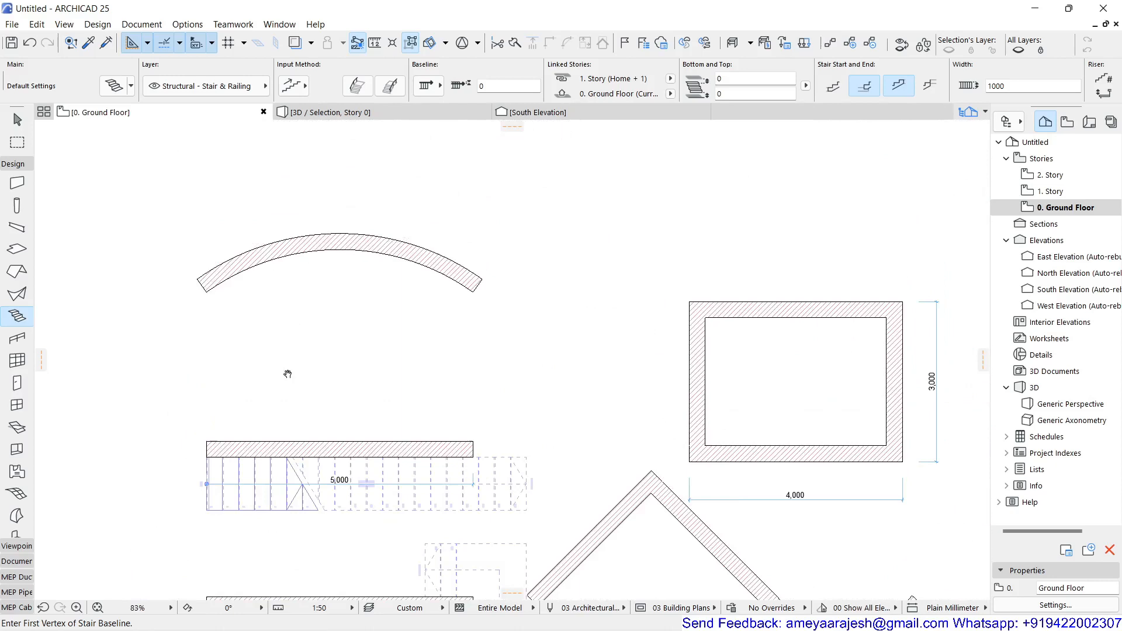
{"action": "left_click", "coordinate": [214, 293]}
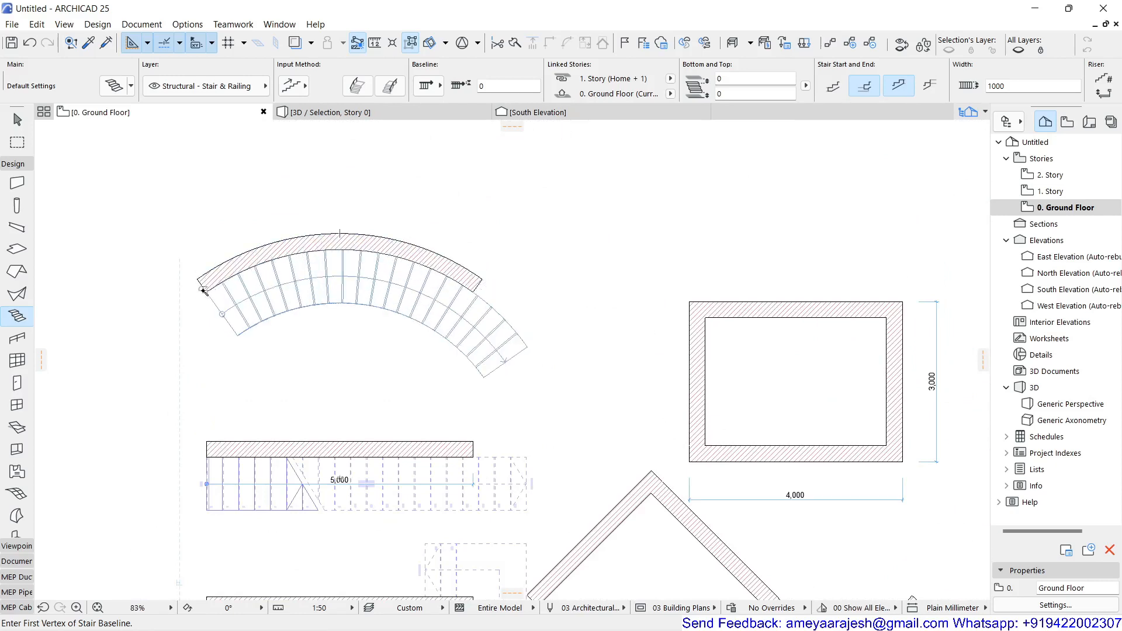
{"action": "scroll", "coordinate": [202, 286], "scroll_direction": "up", "scroll_amount": 5}
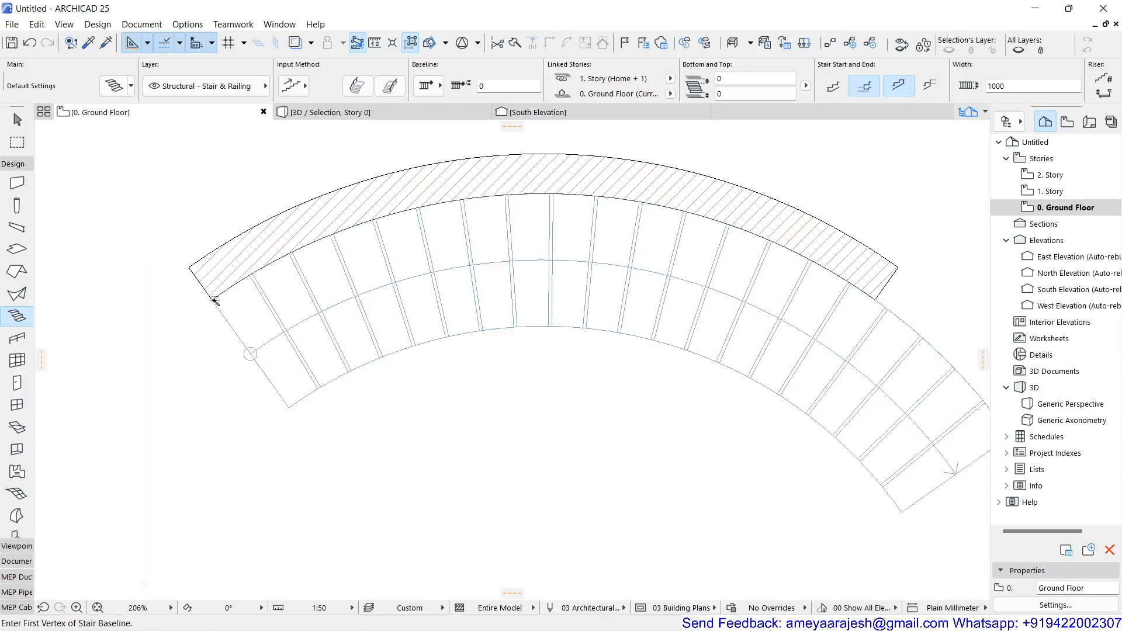
{"action": "left_click", "coordinate": [212, 300]}
{"action": "key", "text": "Escape"}
Step: Create a stair along the lower side of the zigzag wall chain, following its two straight segments and the arc
{"action": "scroll", "coordinate": [293, 446], "scroll_direction": "down", "scroll_amount": 3}
{"action": "scroll", "coordinate": [293, 446], "scroll_direction": "down", "scroll_amount": 2}
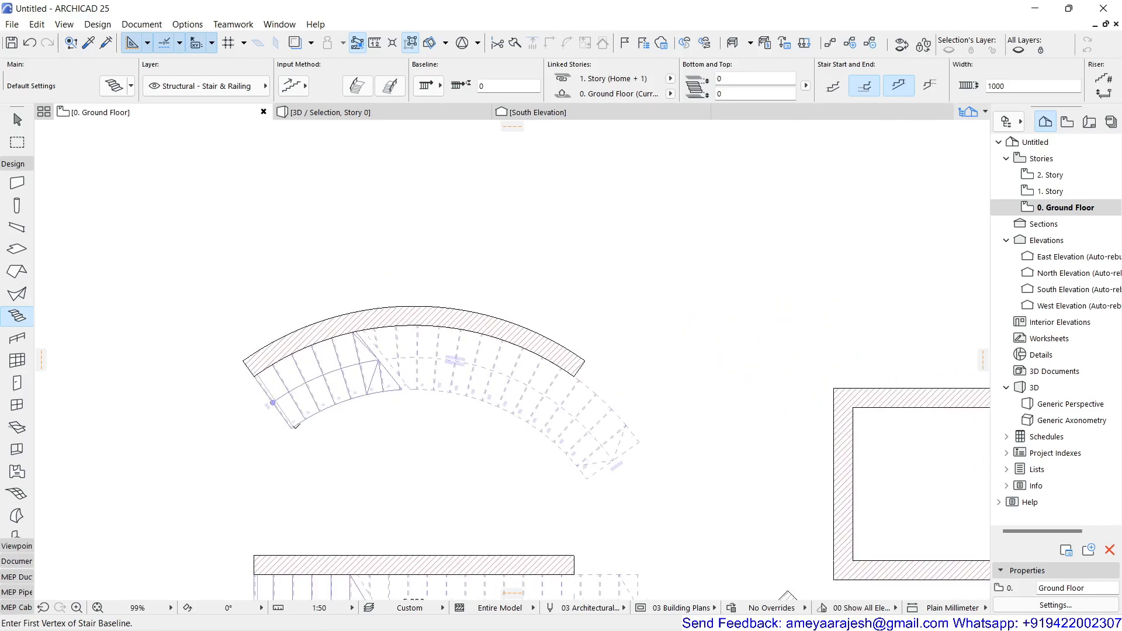
{"action": "scroll", "coordinate": [353, 425], "scroll_direction": "down", "scroll_amount": 1}
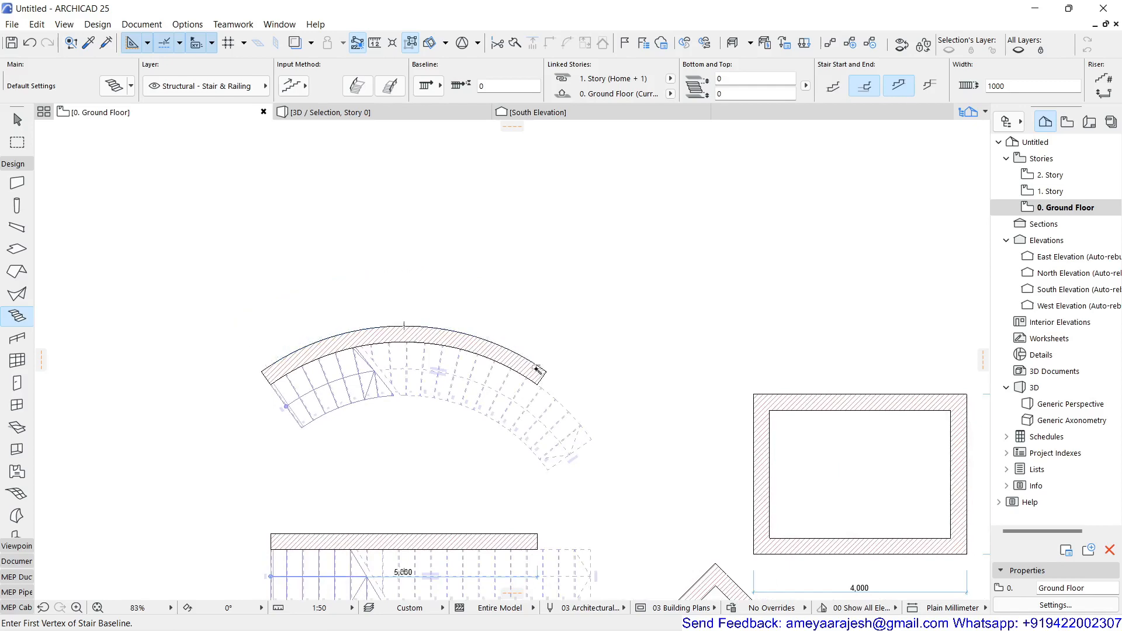
{"action": "middle_click_drag", "start_coordinate": [621, 406], "coordinate": [497, 230]}
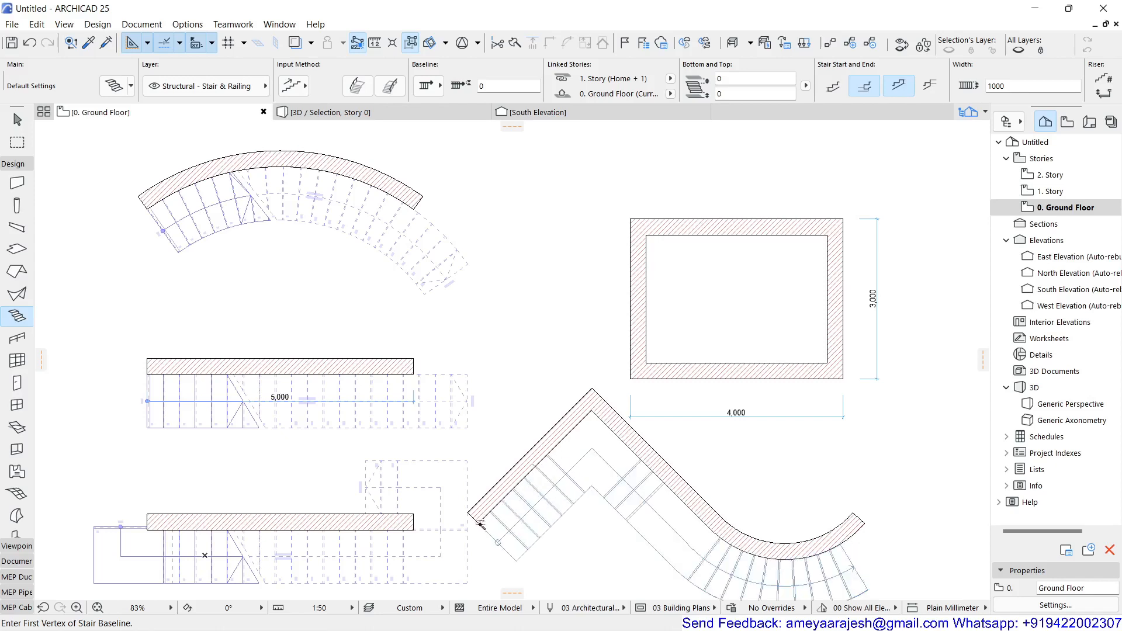
{"action": "middle_click_drag", "start_coordinate": [476, 443], "coordinate": [440, 336]}
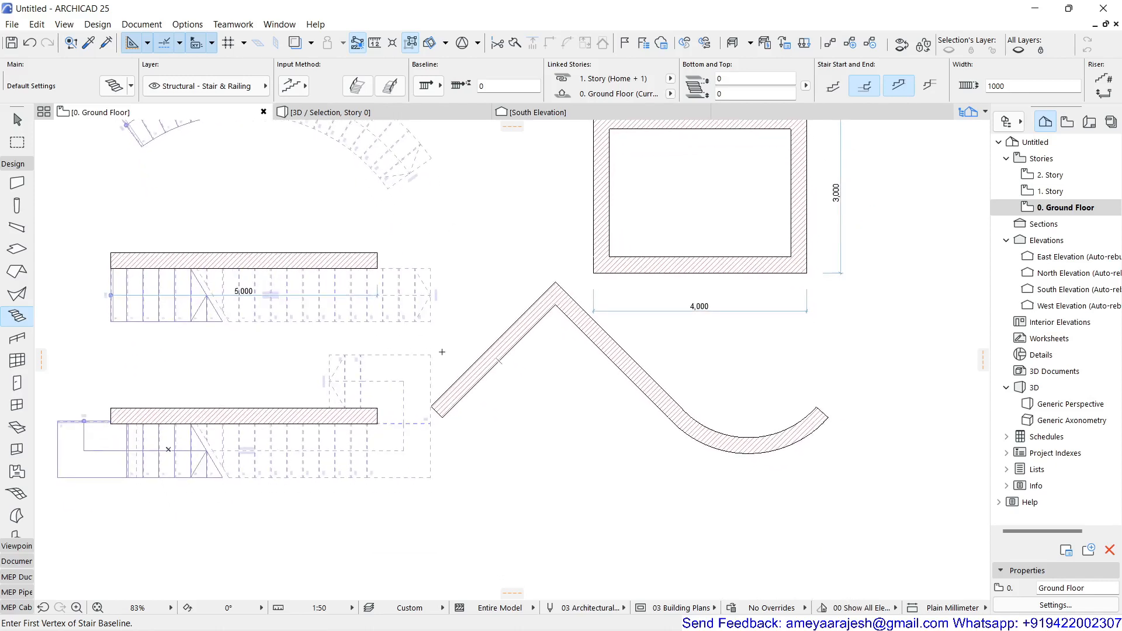
{"action": "left_click", "coordinate": [443, 418]}
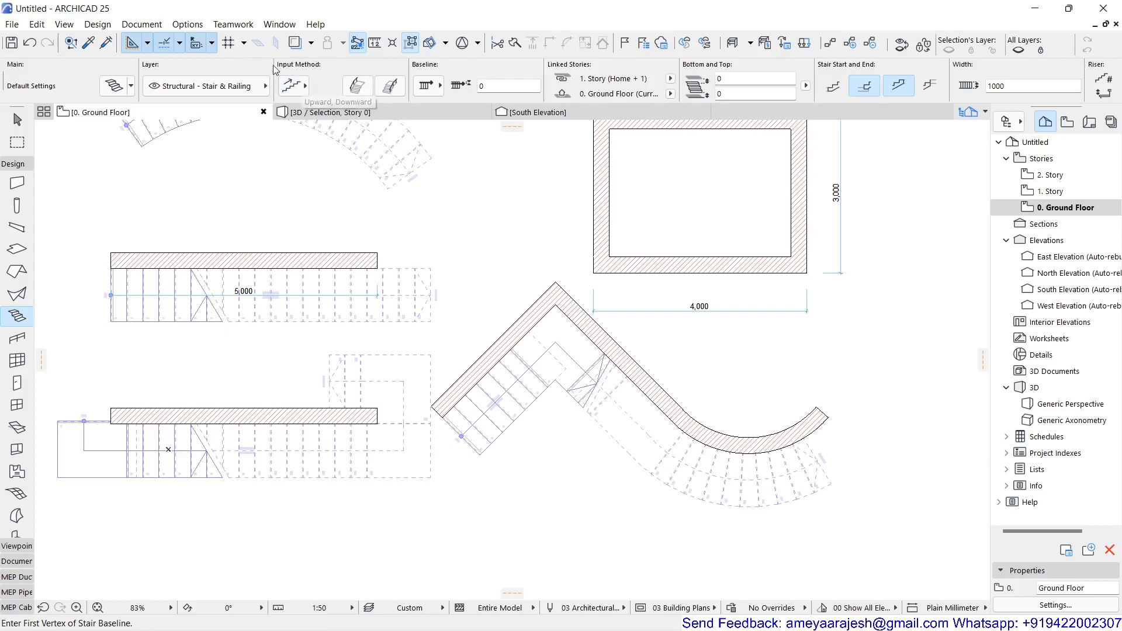
Step: Create a stair wrapping around the outside of the rectangular 4,000 by 3,000 walls
{"action": "mouse_move", "coordinate": [497, 177]}
{"action": "middle_mouse_down"}
{"action": "mouse_move", "coordinate": [497, 279]}
{"action": "mouse_move", "coordinate": [461, 336]}
{"action": "middle_mouse_up"}
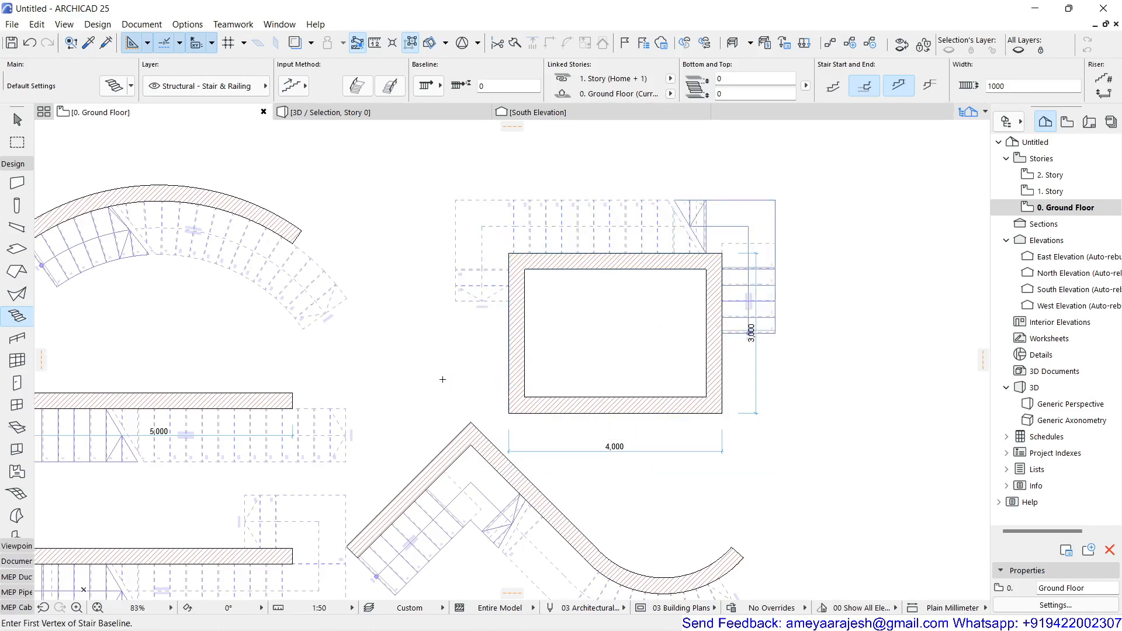
{"action": "scroll", "coordinate": [442, 380], "scroll_direction": "down", "scroll_amount": 2}
{"action": "middle_click_drag", "start_coordinate": [441, 381], "coordinate": [519, 301]}
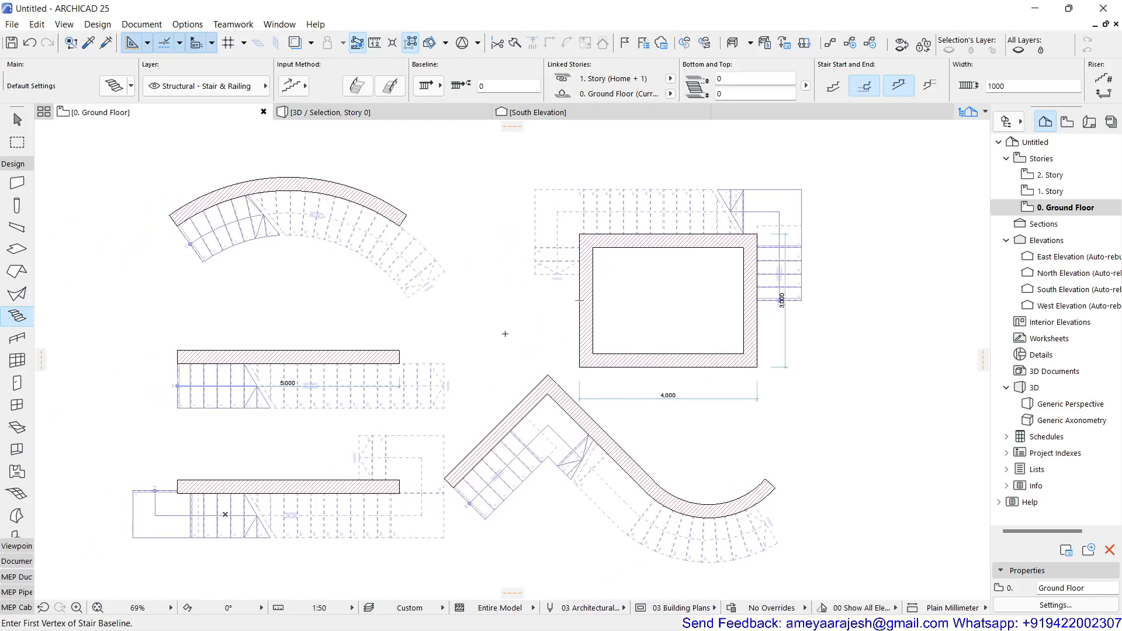
{"action": "middle_click_drag", "start_coordinate": [506, 316], "coordinate": [514, 367]}
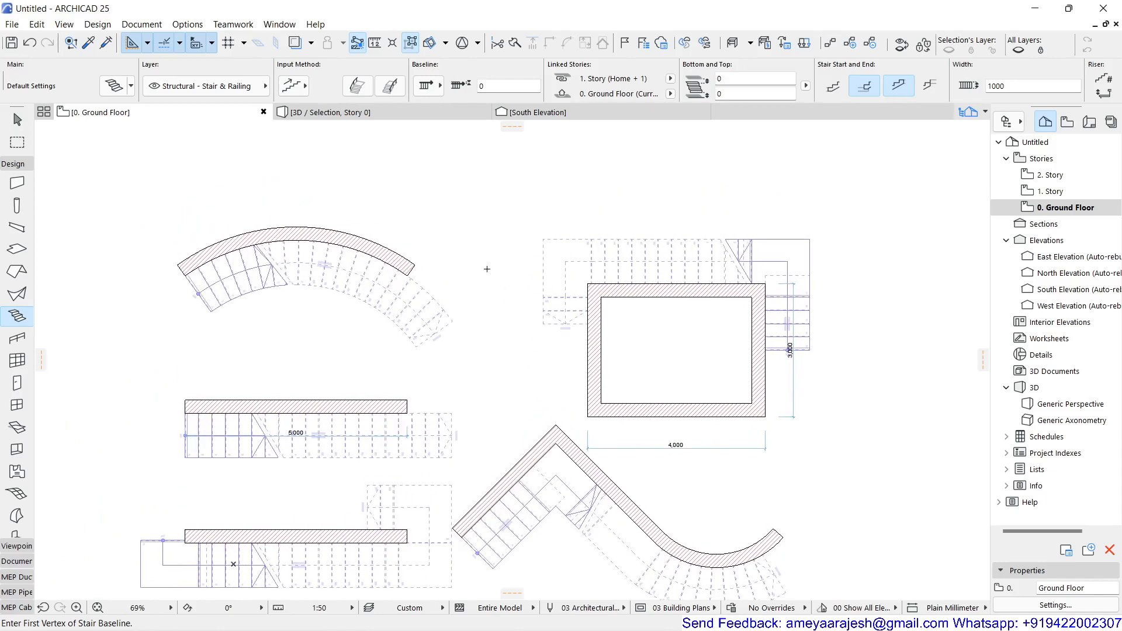
Step: Change the stair defaults to a top link of Not Linked with a stair height of 900 mm
{"action": "double_click", "coordinate": [17, 319]}
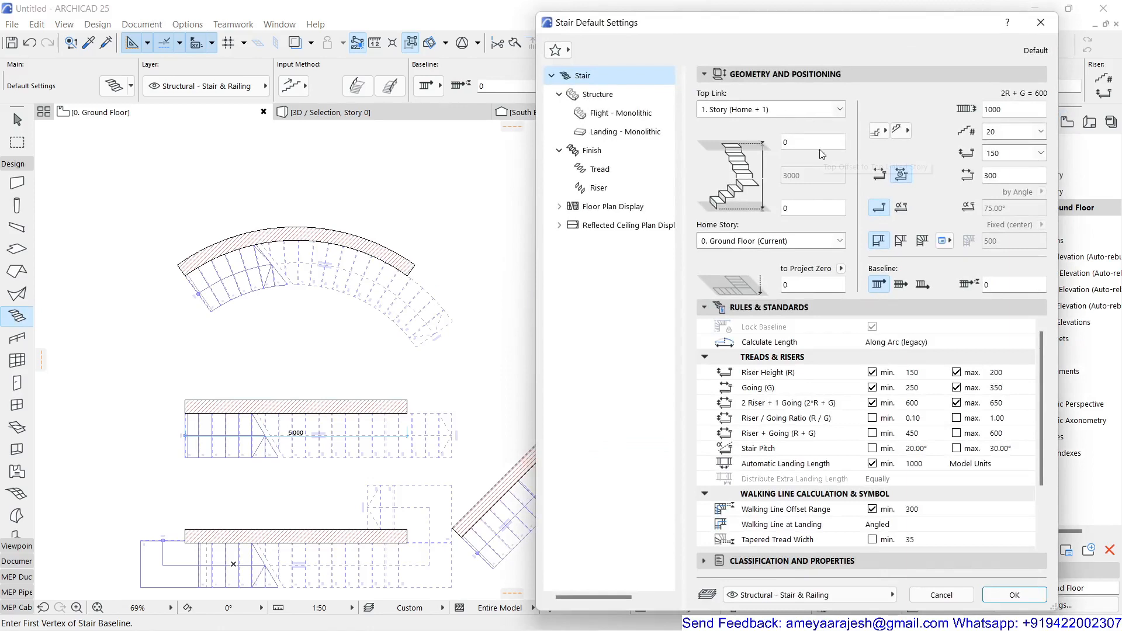
{"action": "left_click", "coordinate": [781, 110]}
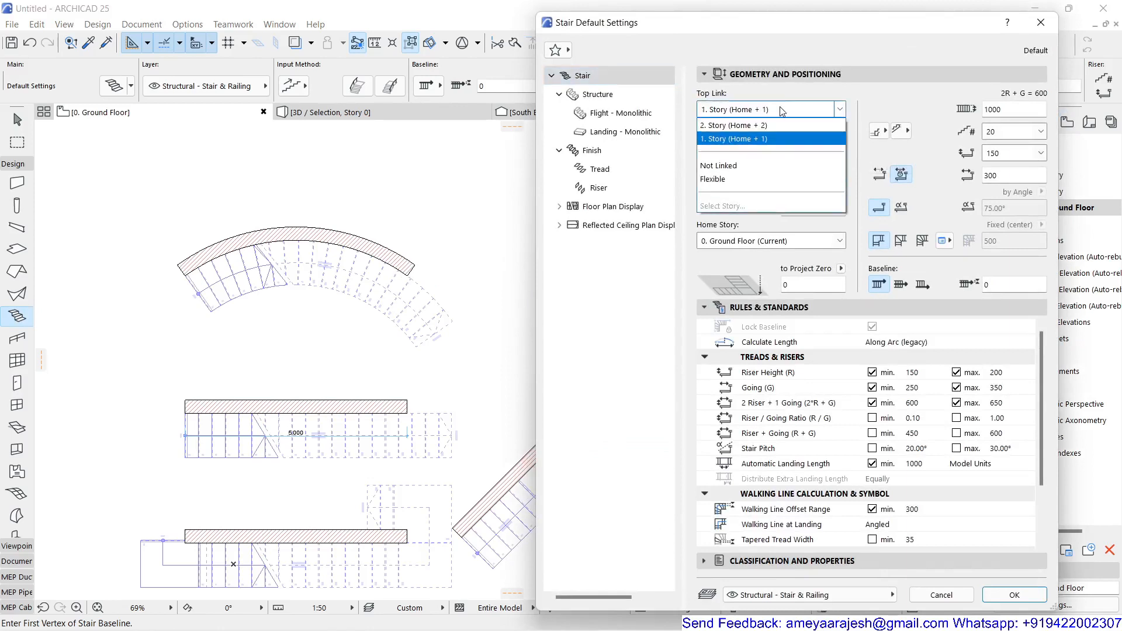
{"action": "left_click", "coordinate": [744, 169]}
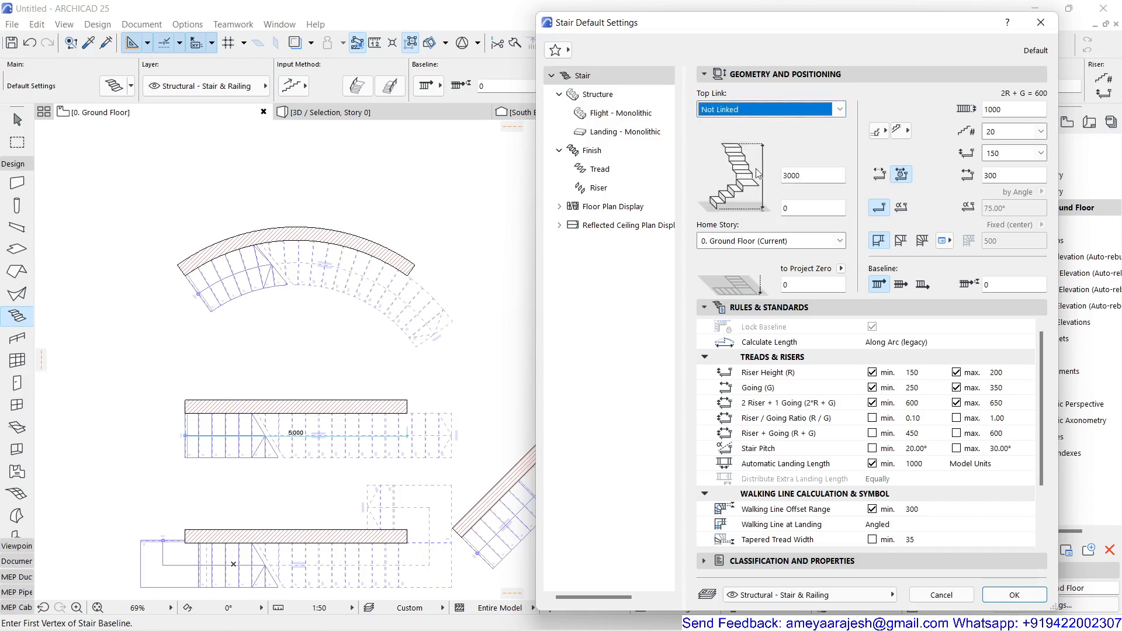
{"action": "double_click", "coordinate": [790, 176]}
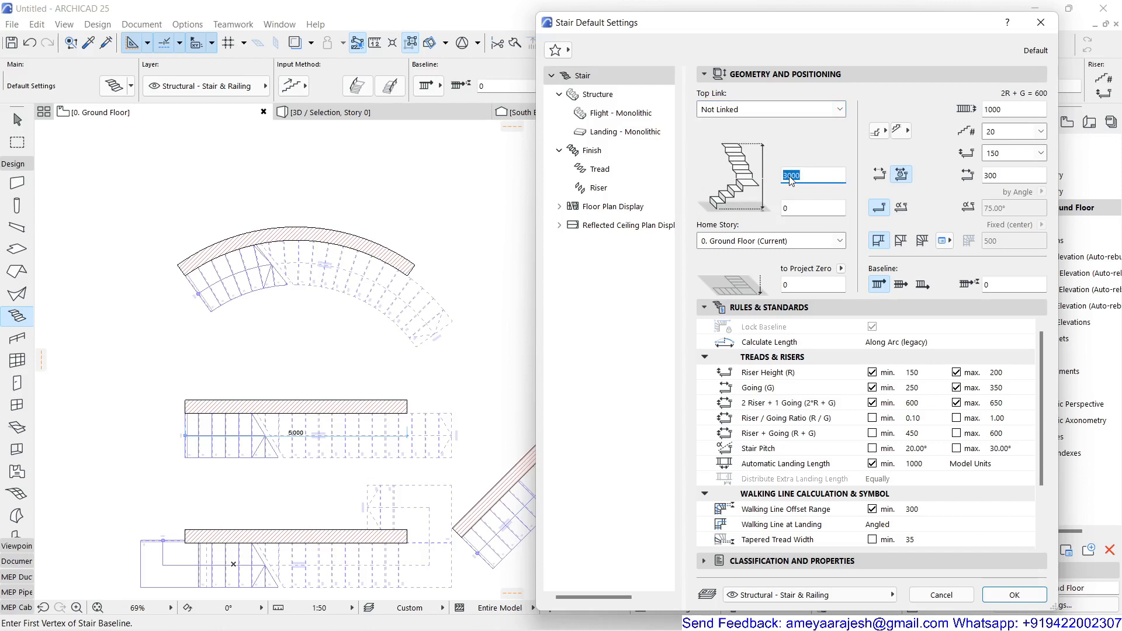
{"action": "type", "text": "9"}
{"action": "left_click", "coordinate": [1014, 595]}
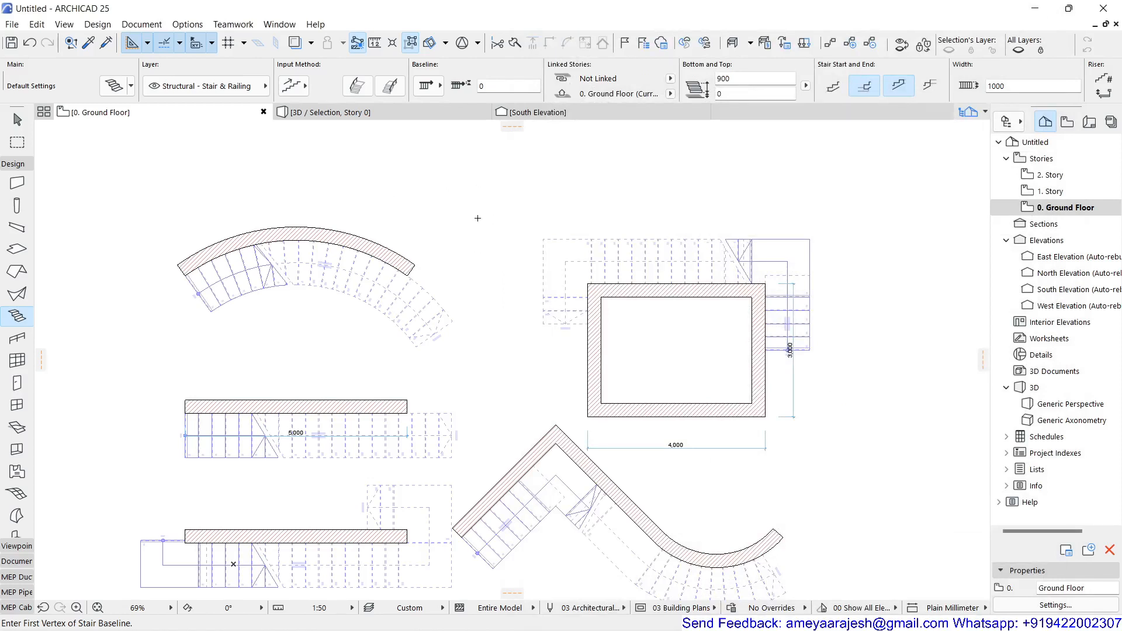
Step: Draw a straight vertical stair 1,800 mm long with six risers in the empty area above the walls
{"action": "middle_click_drag", "start_coordinate": [476, 218], "coordinate": [440, 313]}
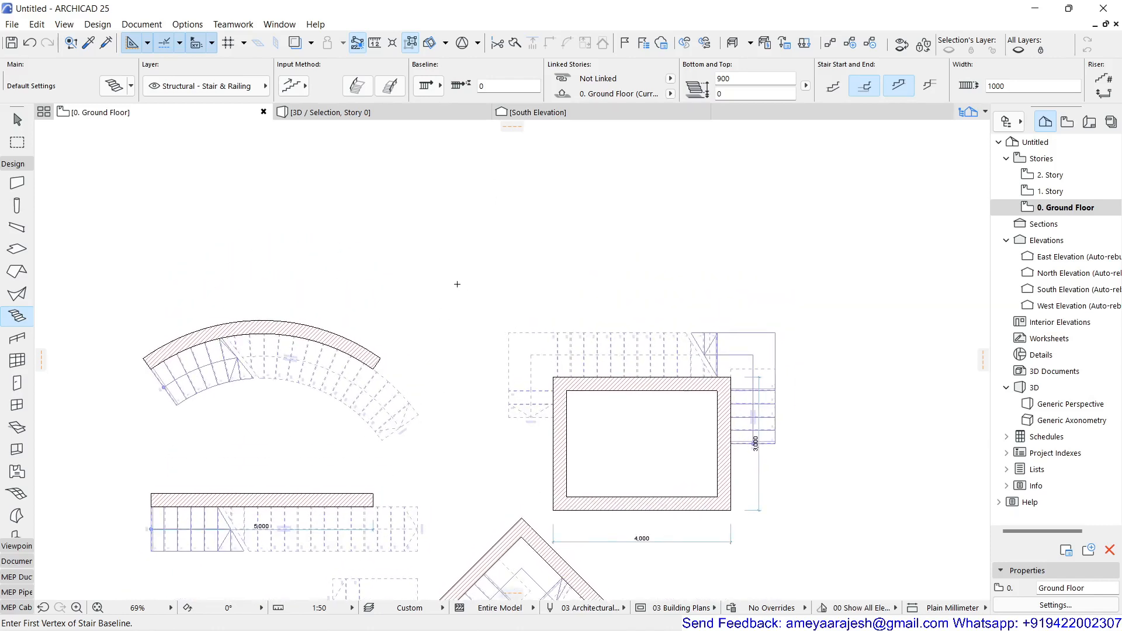
{"action": "left_click", "coordinate": [456, 283]}
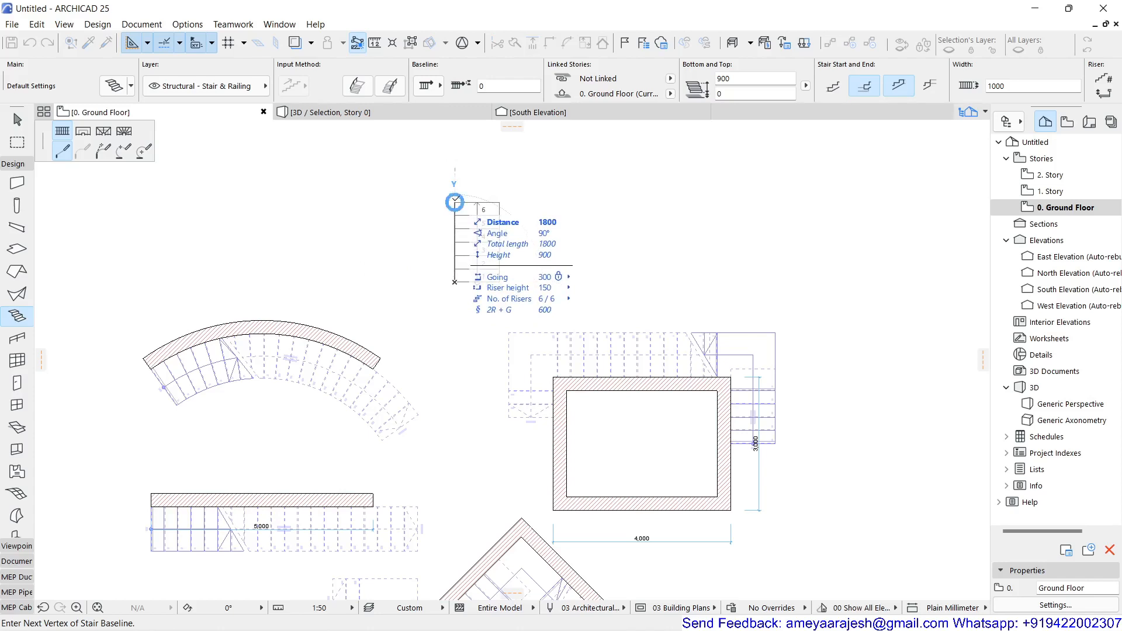
{"action": "left_click", "coordinate": [455, 199]}
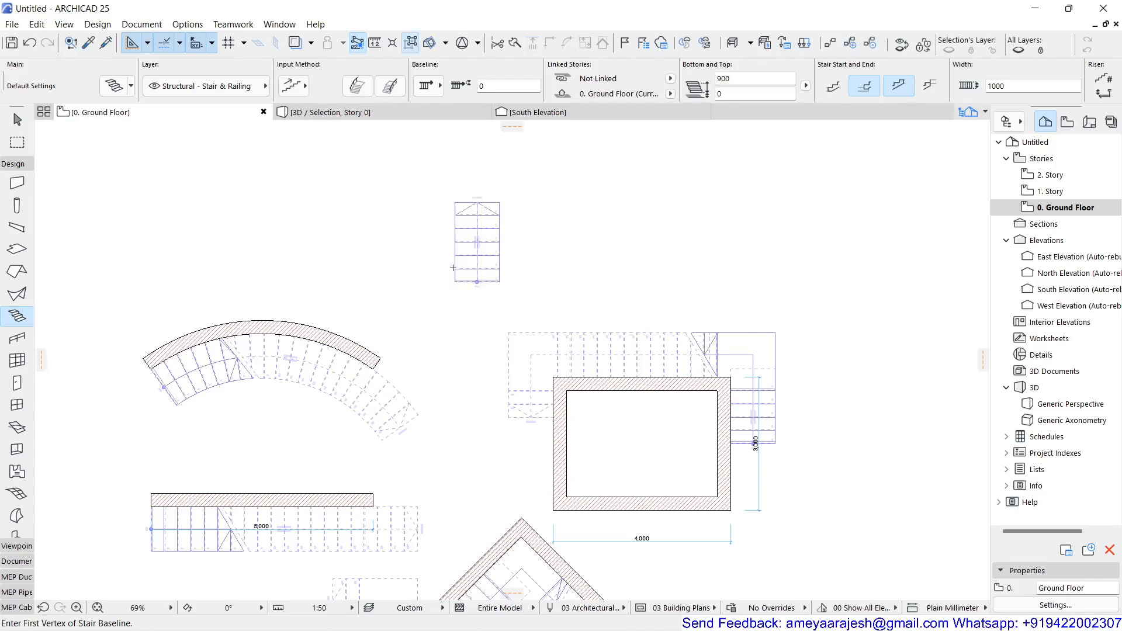
{"action": "scroll", "coordinate": [453, 268], "scroll_direction": "up", "scroll_amount": 3}
{"action": "scroll", "coordinate": [448, 288], "scroll_direction": "down", "scroll_amount": 3}
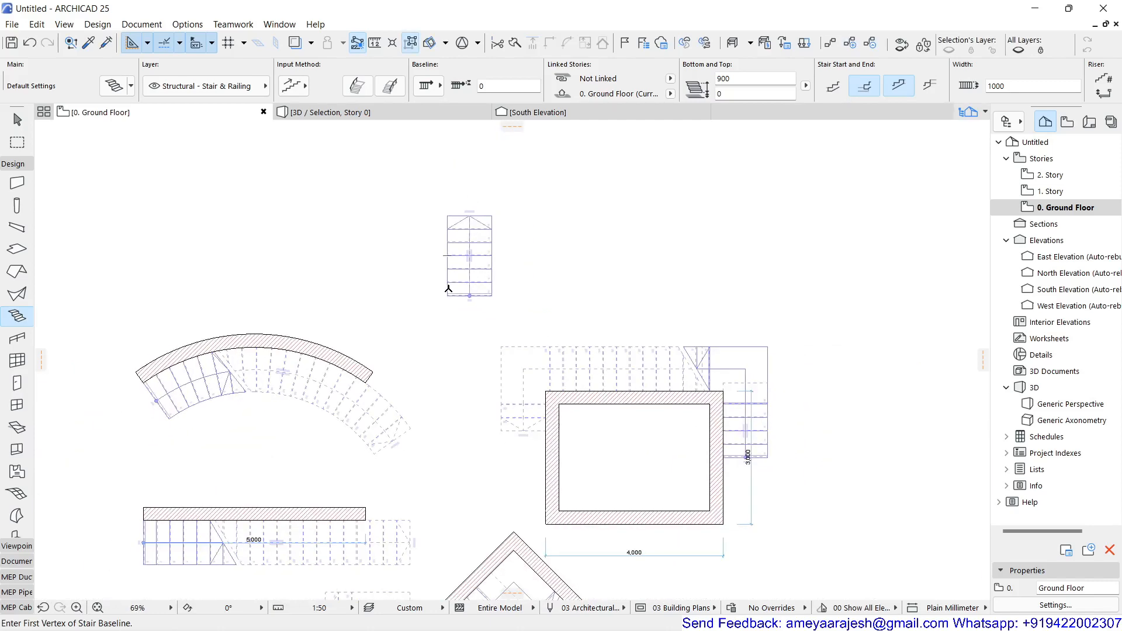
{"action": "scroll", "coordinate": [505, 236], "scroll_direction": "up", "scroll_amount": 3}
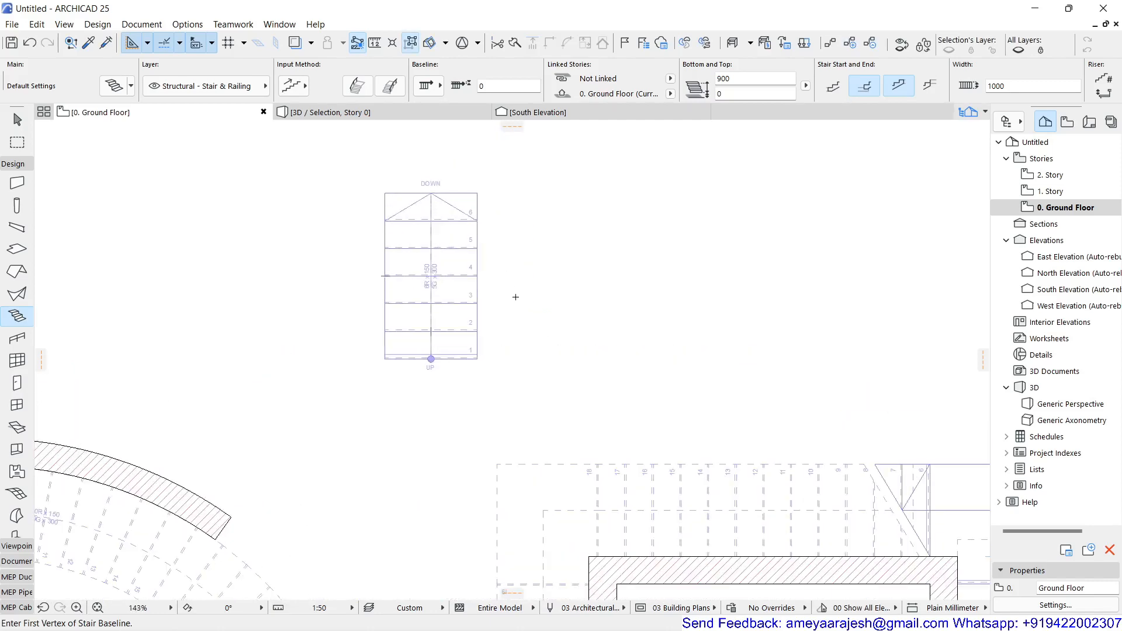
{"action": "scroll", "coordinate": [516, 297], "scroll_direction": "down", "scroll_amount": 3}
Step: Examine all the walls and their stairs in the full 3D view from several sides
{"action": "middle_click_drag", "start_coordinate": [305, 444], "coordinate": [253, 256]}
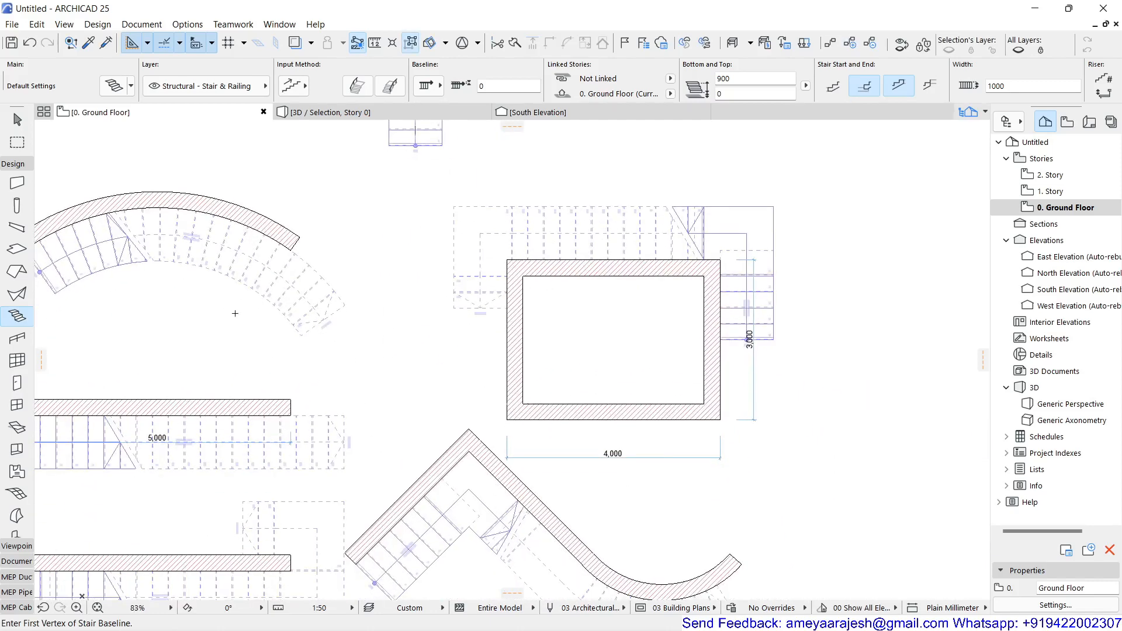
{"action": "scroll", "coordinate": [548, 483], "scroll_direction": "down", "scroll_amount": 2}
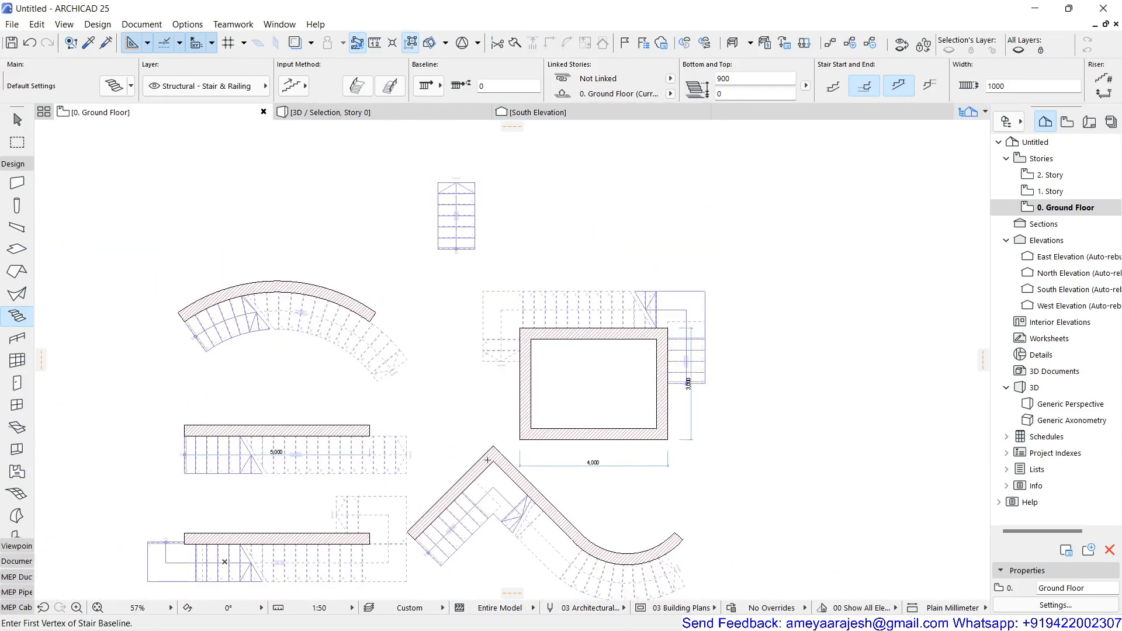
{"action": "middle_click_drag", "start_coordinate": [457, 359], "coordinate": [436, 345]}
{"action": "key", "text": "F3"}
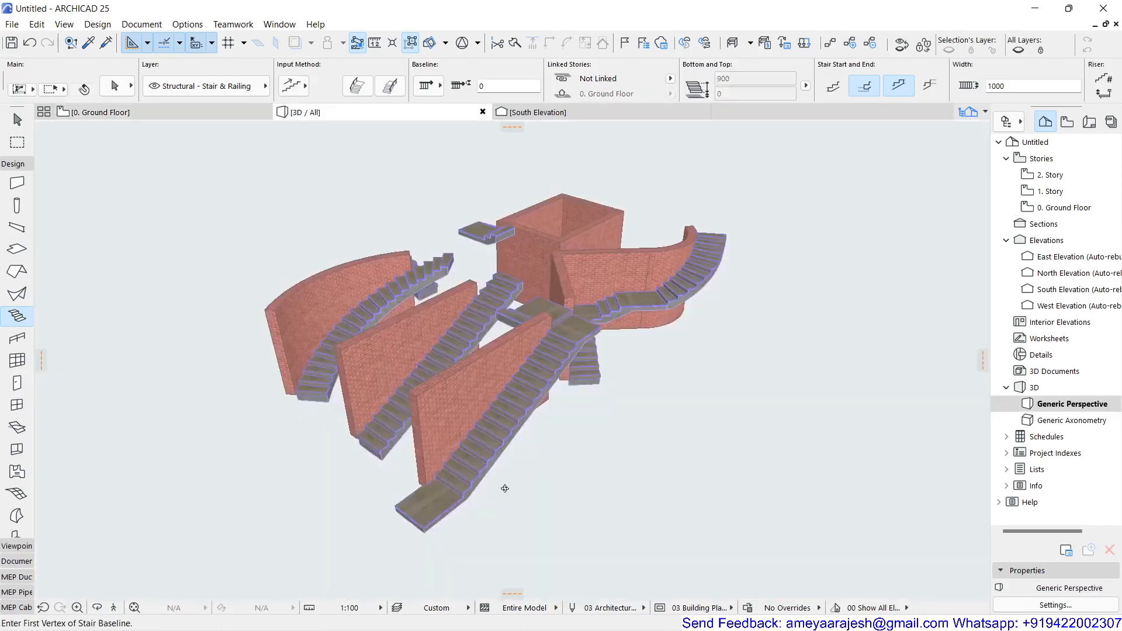
{"action": "middle_click_drag", "start_coordinate": [501, 488], "coordinate": [417, 521], "text": "shift"}
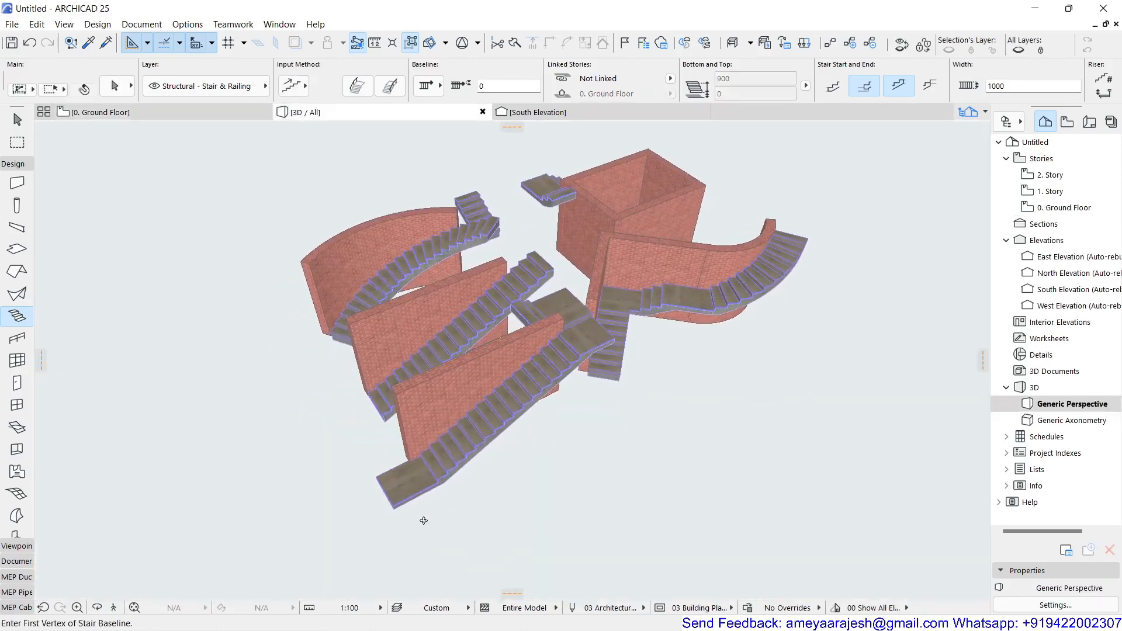
{"action": "scroll", "coordinate": [507, 268], "scroll_direction": "up", "scroll_amount": 3}
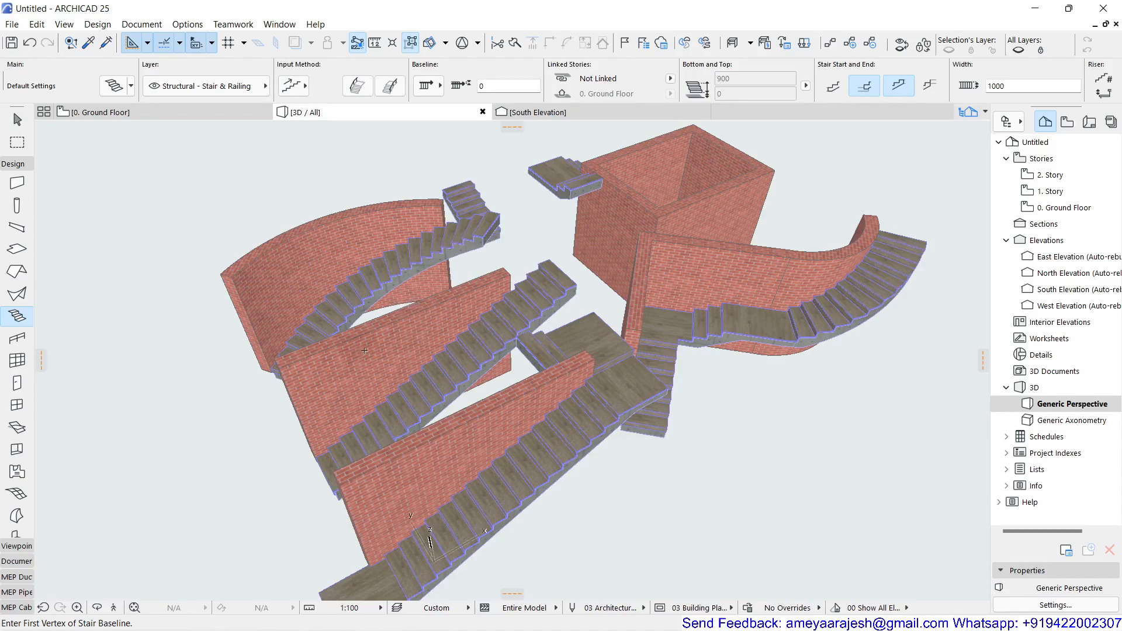
{"action": "middle_click_drag", "start_coordinate": [364, 351], "coordinate": [190, 351], "text": "shift"}
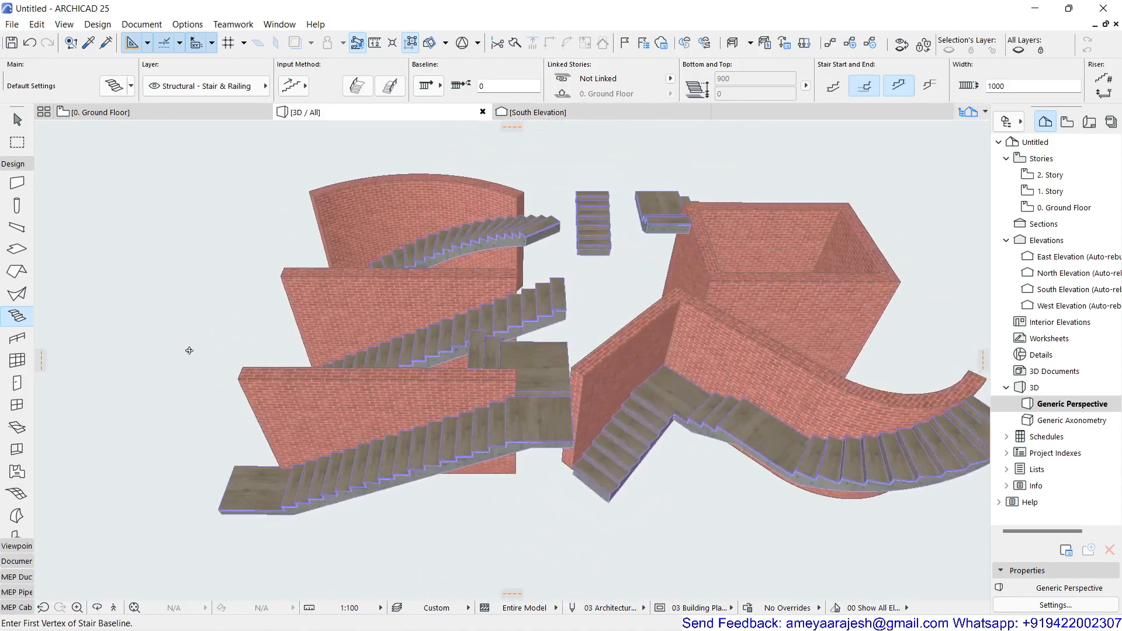
{"action": "middle_click_drag", "start_coordinate": [832, 497], "coordinate": [638, 465], "text": "shift"}
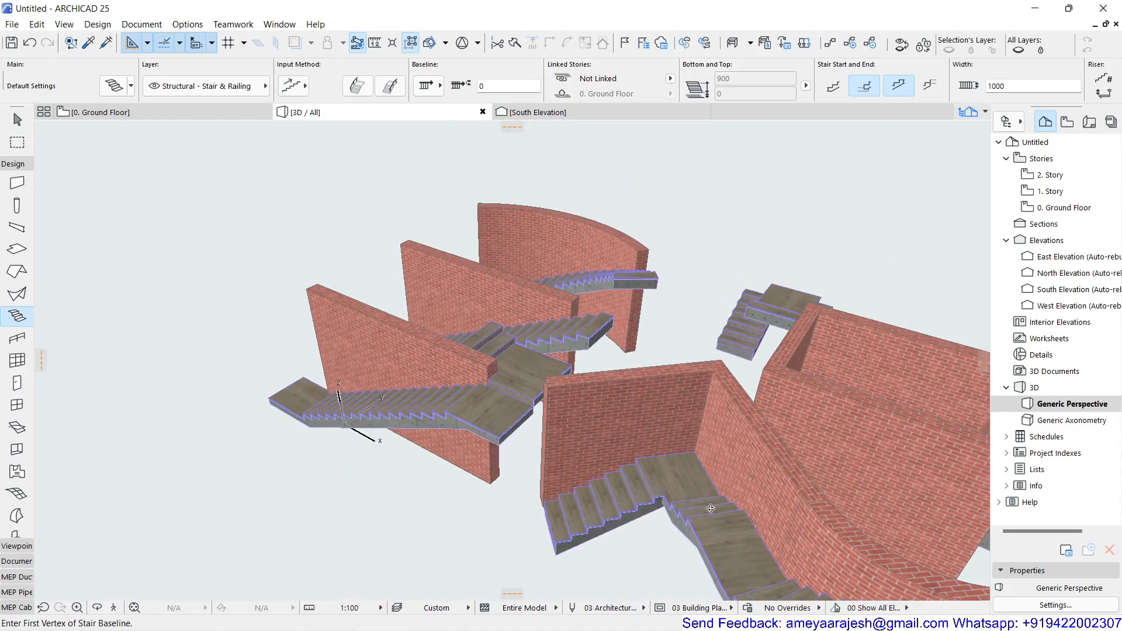
{"action": "middle_click_drag", "start_coordinate": [710, 508], "coordinate": [573, 470], "text": "shift"}
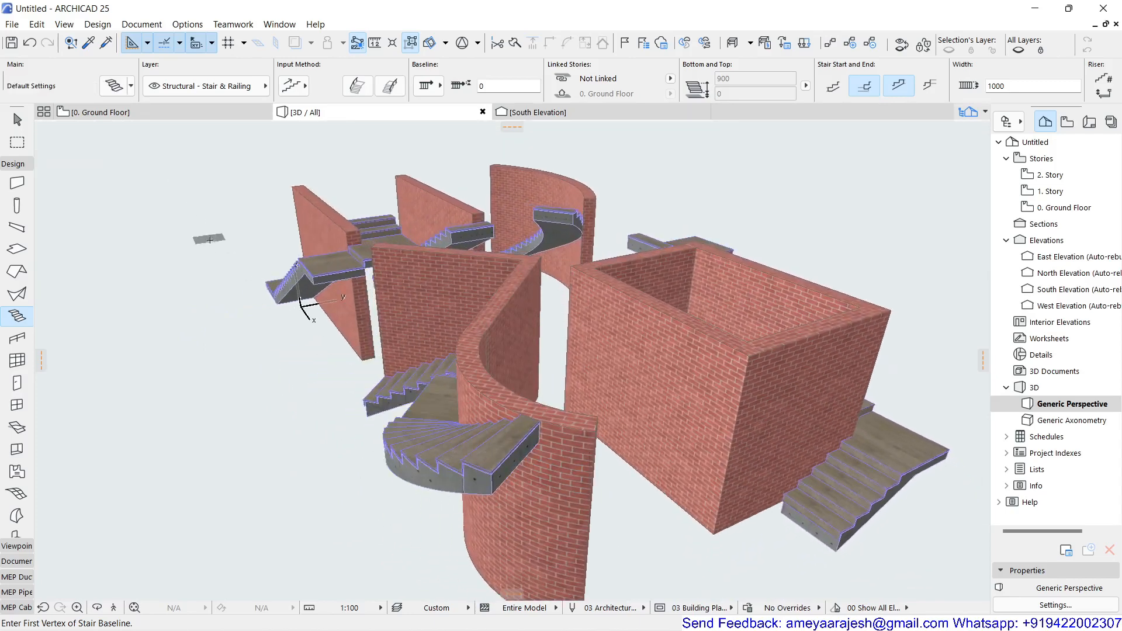
{"action": "middle_click_drag", "start_coordinate": [210, 240], "coordinate": [465, 363], "text": "shift"}
Step: Isolate the short straight stair from the ground floor plan in 3D and inspect its steps and underside
{"action": "left_click", "coordinate": [184, 108]}
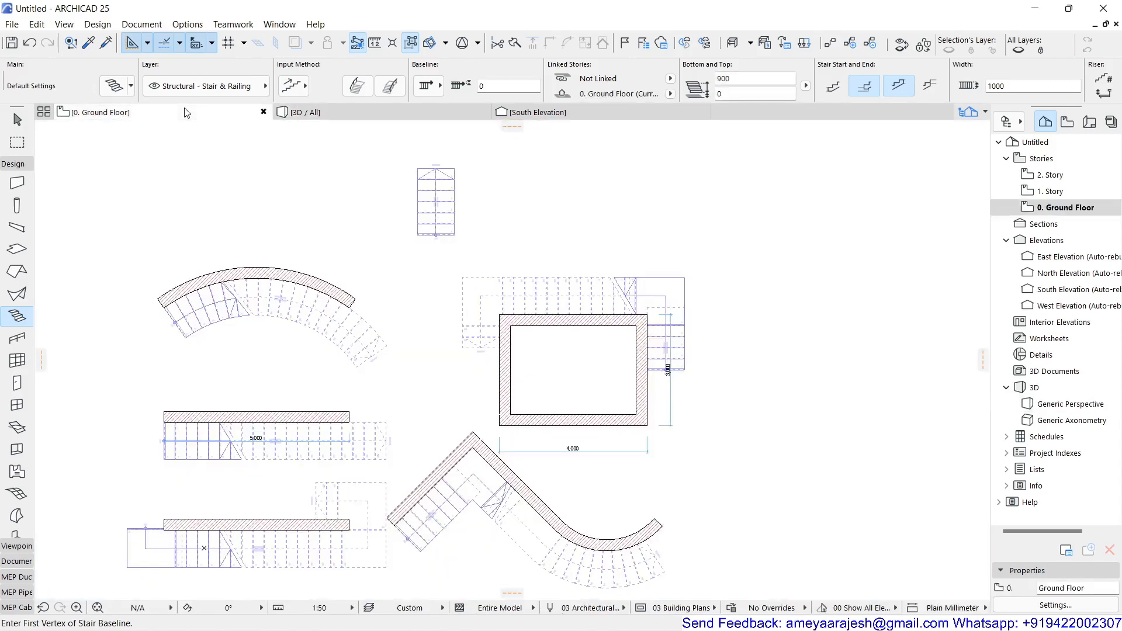
{"action": "left_click", "coordinate": [17, 119]}
{"action": "left_click", "coordinate": [446, 202]}
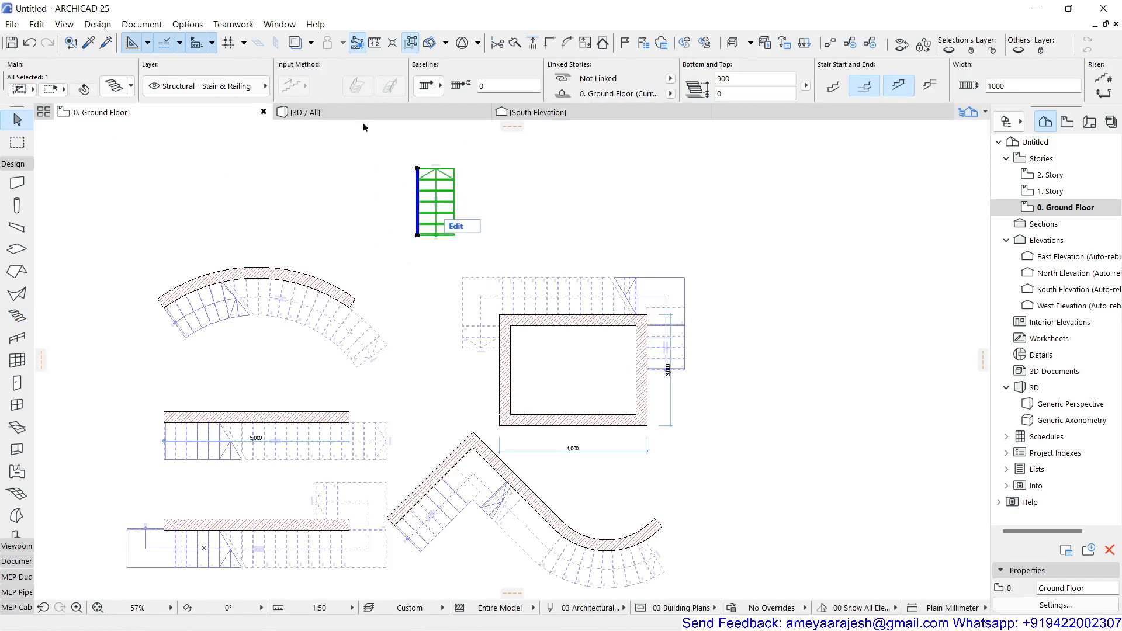
{"action": "key", "text": "F5"}
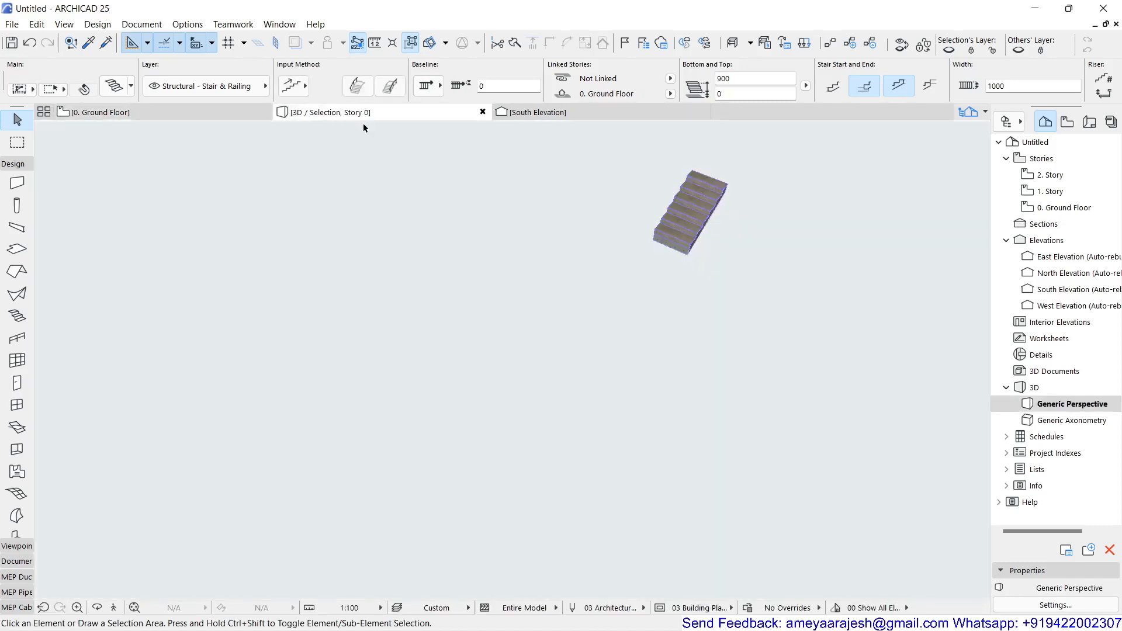
{"action": "middle_click", "coordinate": [513, 296]}
{"action": "middle_click", "coordinate": [513, 296]}
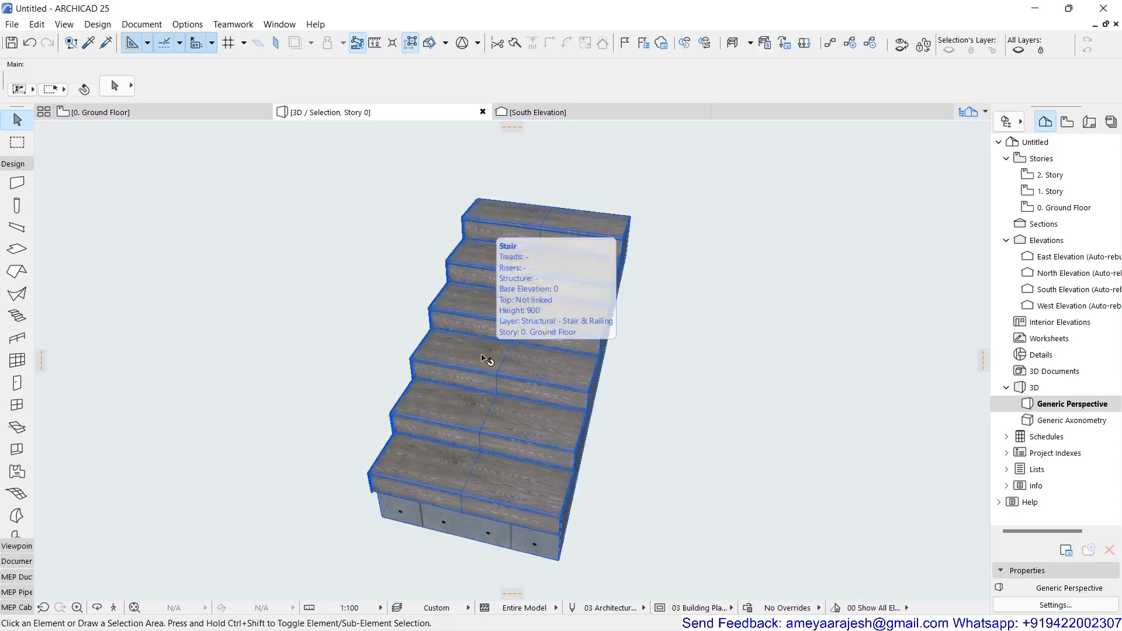
{"action": "middle_click_drag", "start_coordinate": [487, 359], "coordinate": [793, 370], "text": "shift"}
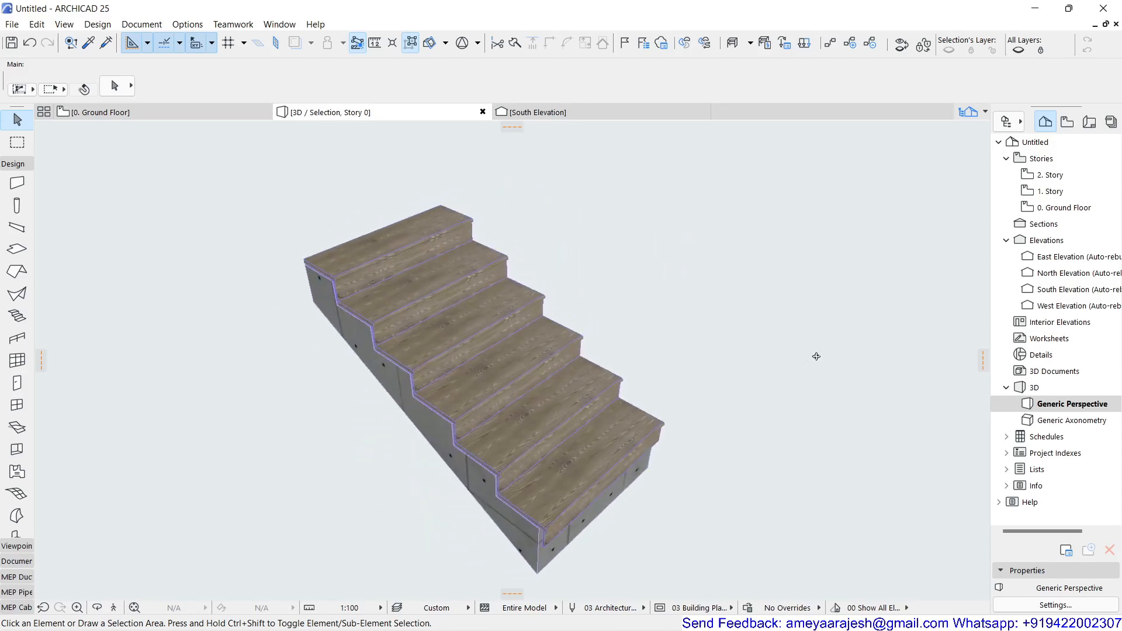
{"action": "scroll", "coordinate": [692, 336], "scroll_direction": "up", "scroll_amount": 2}
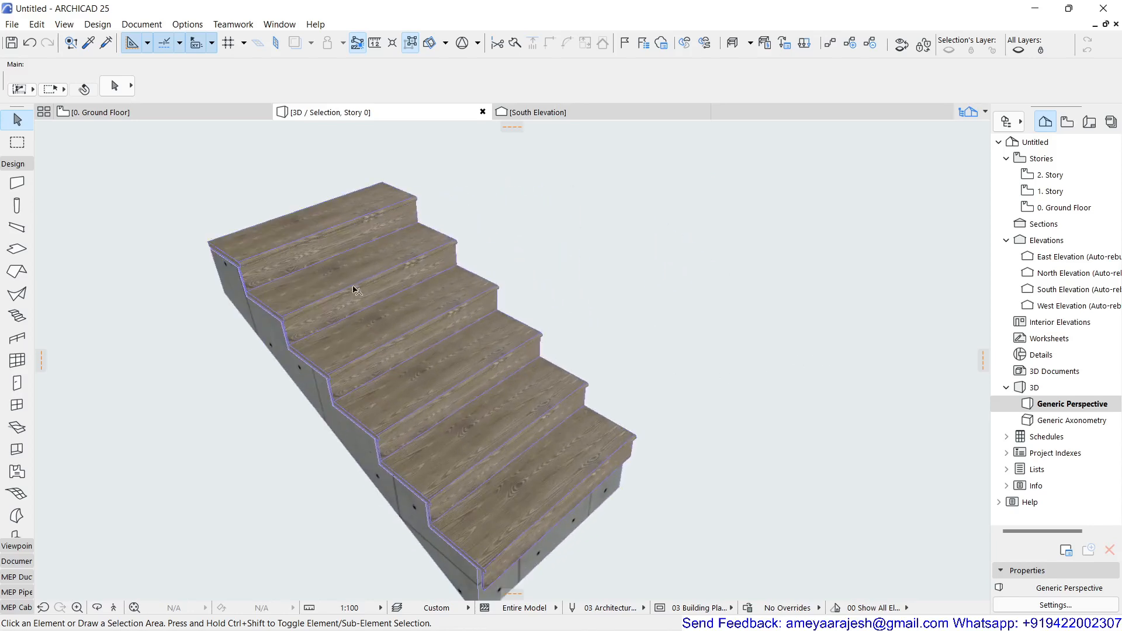
Step: Flare the short stair by moving the lower end of its right boundary 1000 mm horizontally outward, and check the shape in 3D
{"action": "left_click", "coordinate": [152, 110]}
{"action": "left_click", "coordinate": [447, 194]}
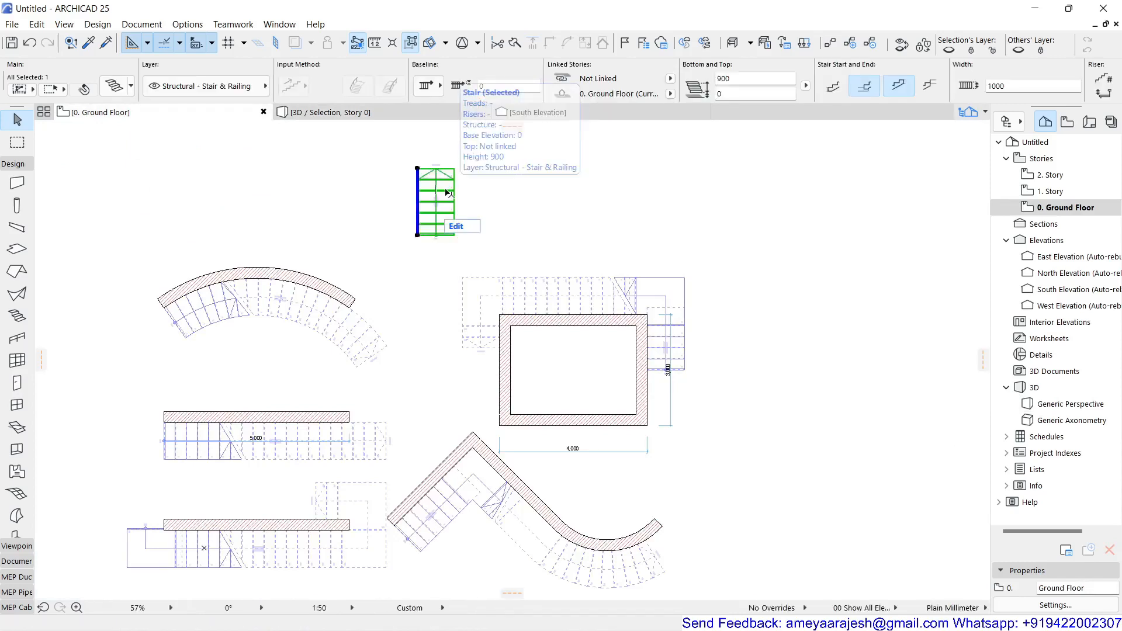
{"action": "scroll", "coordinate": [445, 264], "scroll_direction": "up", "scroll_amount": 3}
{"action": "middle_click_drag", "start_coordinate": [445, 267], "coordinate": [443, 477]}
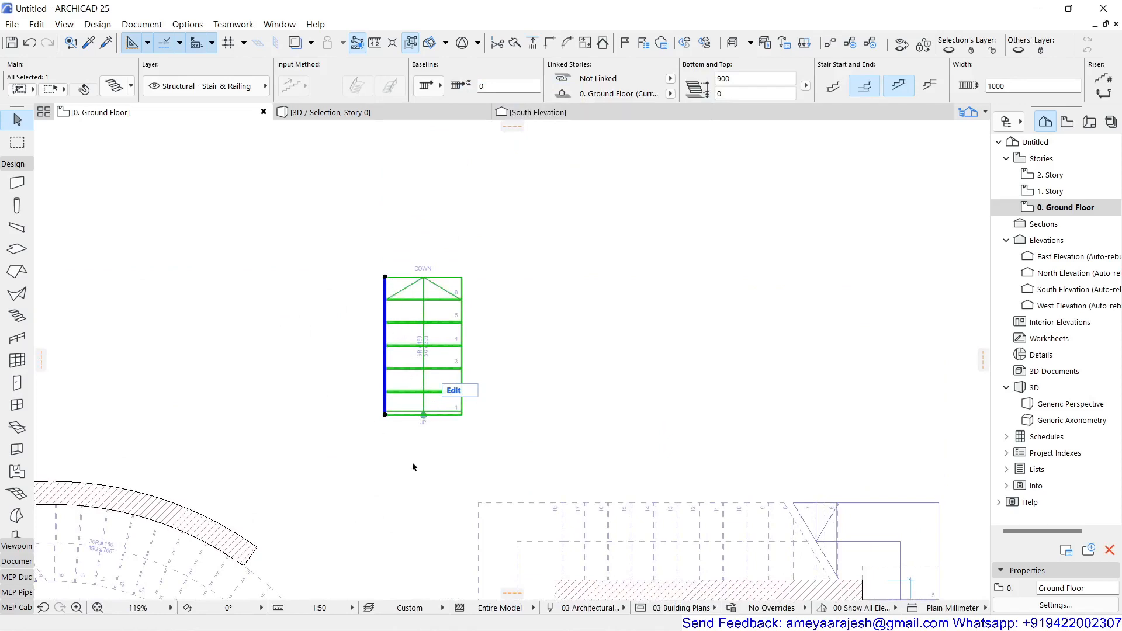
{"action": "left_click", "coordinate": [439, 427]}
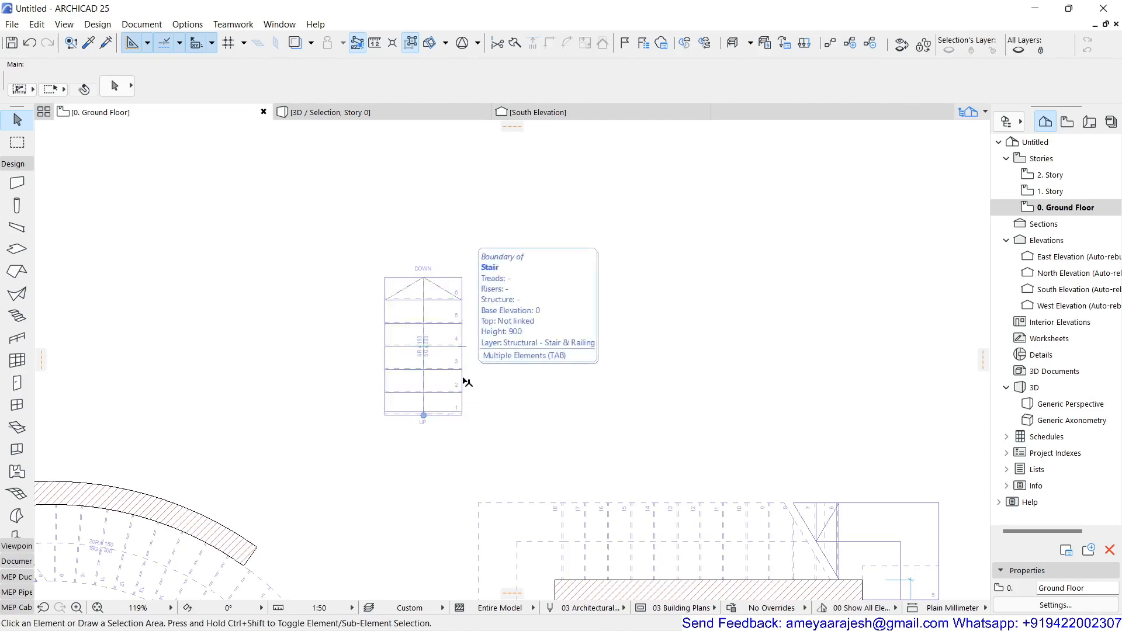
{"action": "left_click", "coordinate": [462, 378]}
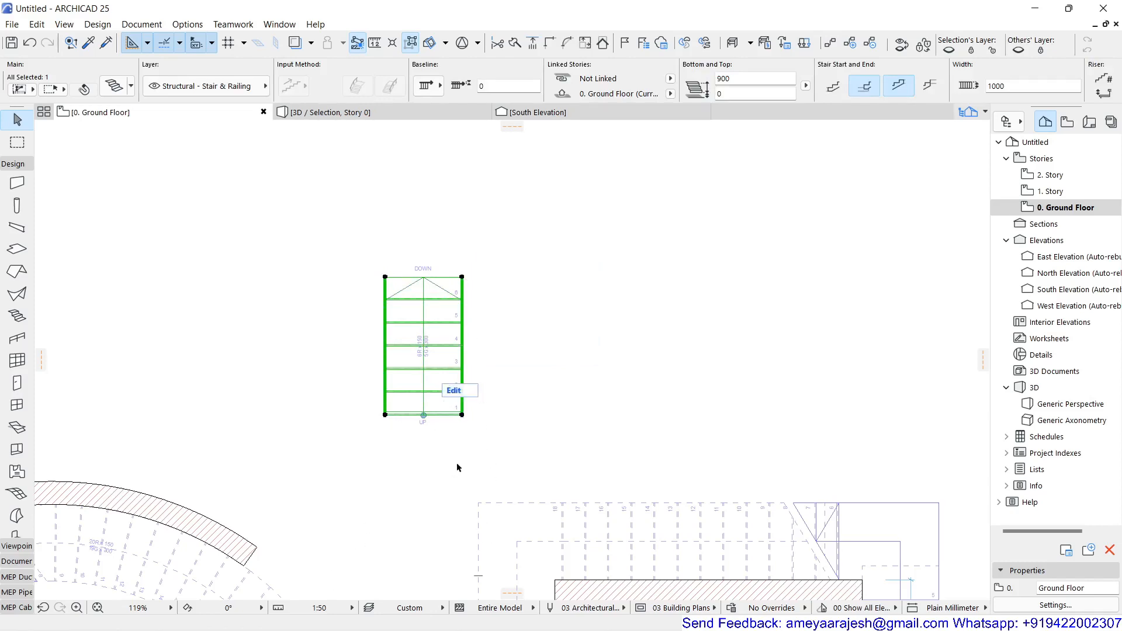
{"action": "scroll", "coordinate": [474, 436], "scroll_direction": "up", "scroll_amount": 3}
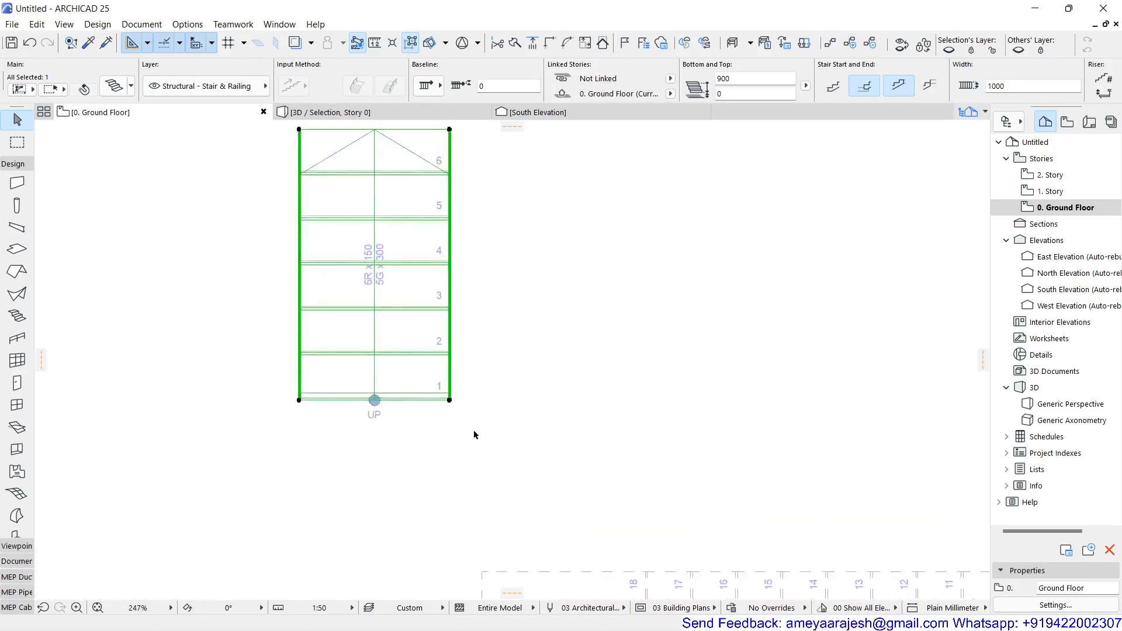
{"action": "middle_click_drag", "start_coordinate": [483, 409], "coordinate": [473, 527]}
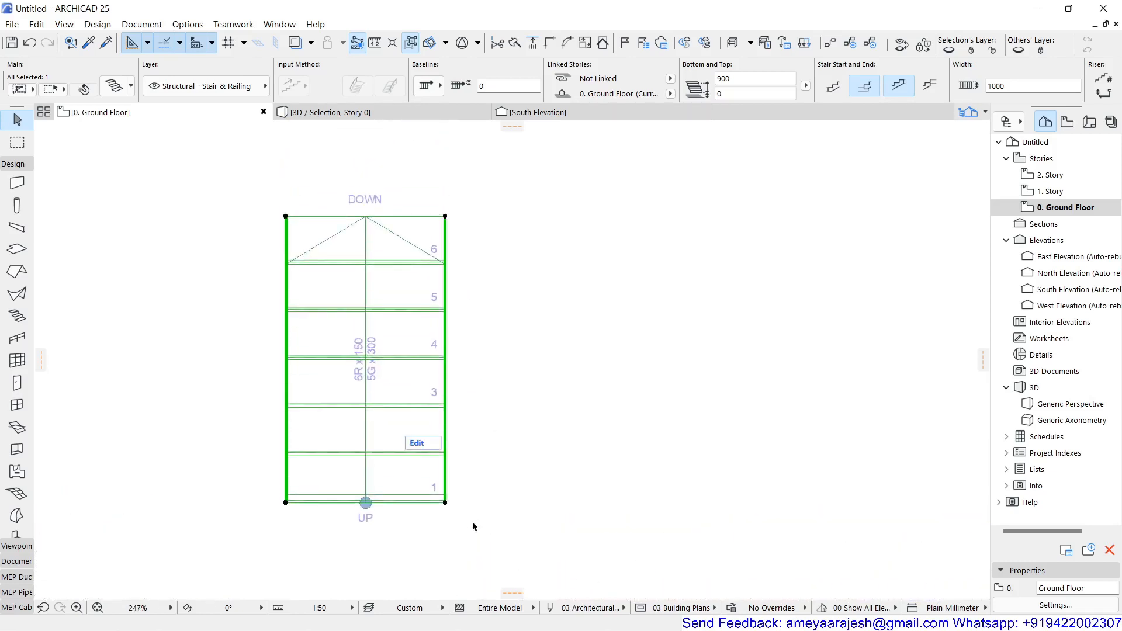
{"action": "left_click", "coordinate": [445, 504]}
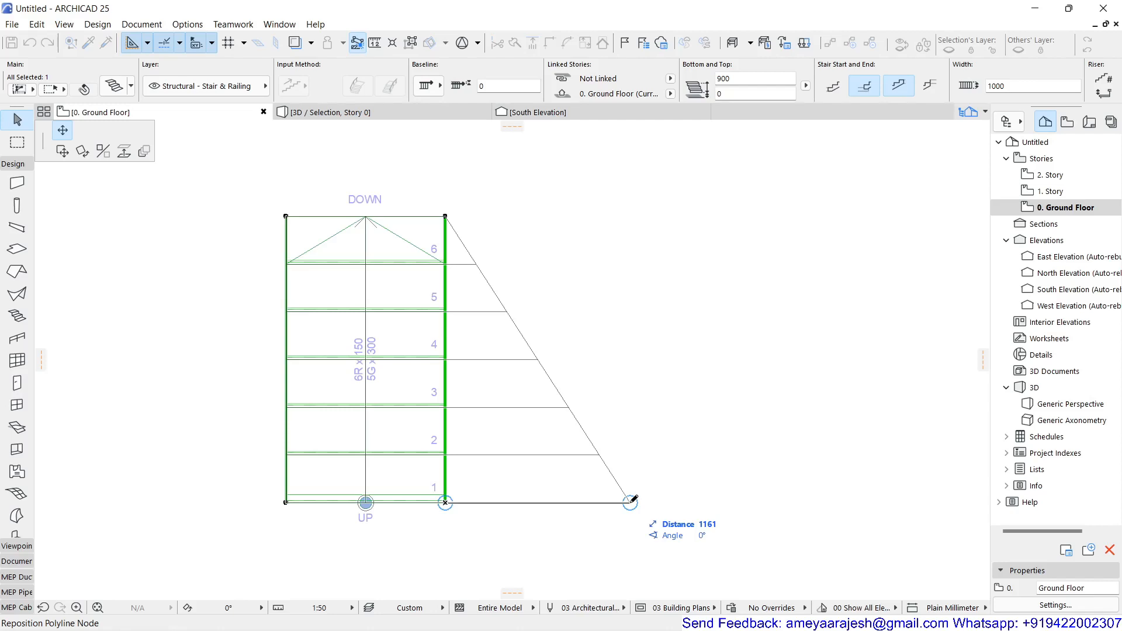
{"action": "type", "text": "1000"}
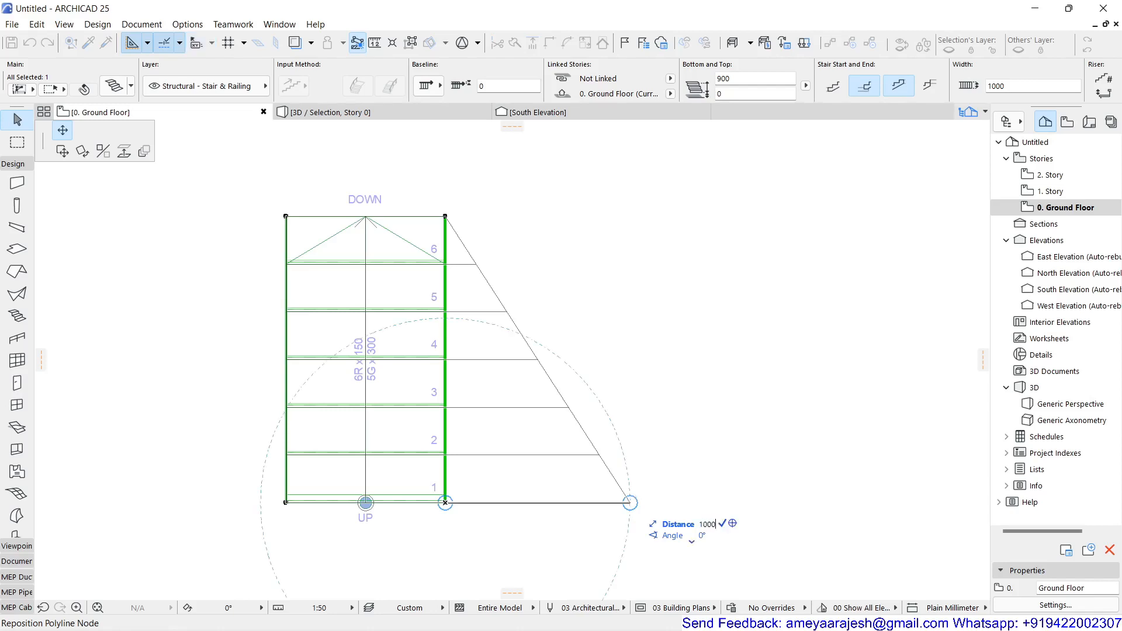
{"action": "key", "text": "Return"}
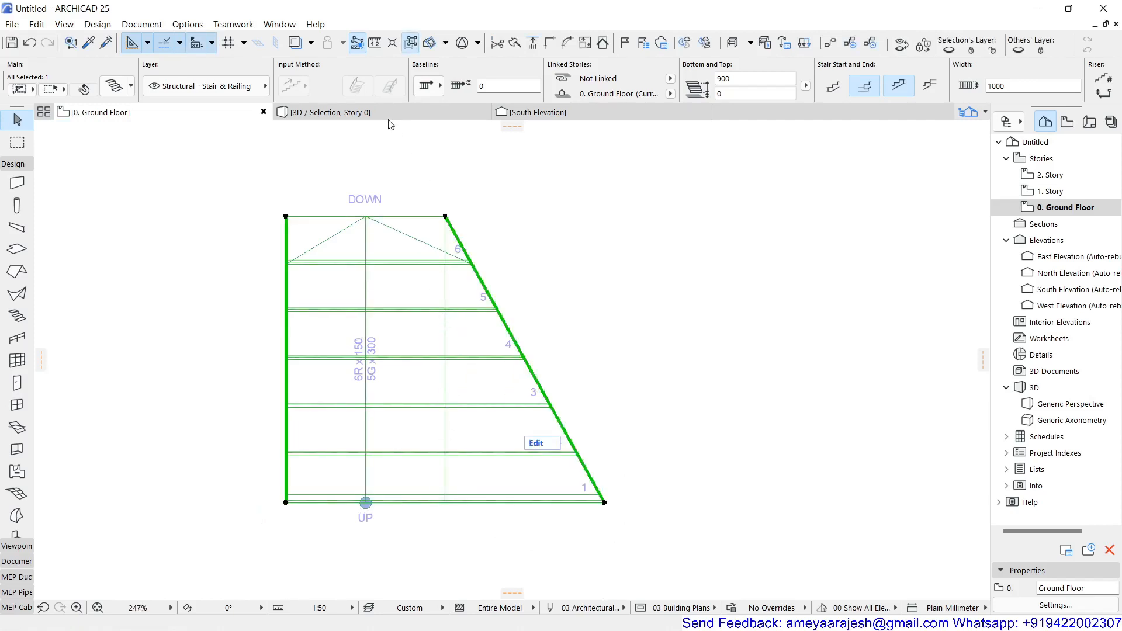
{"action": "left_click", "coordinate": [412, 114]}
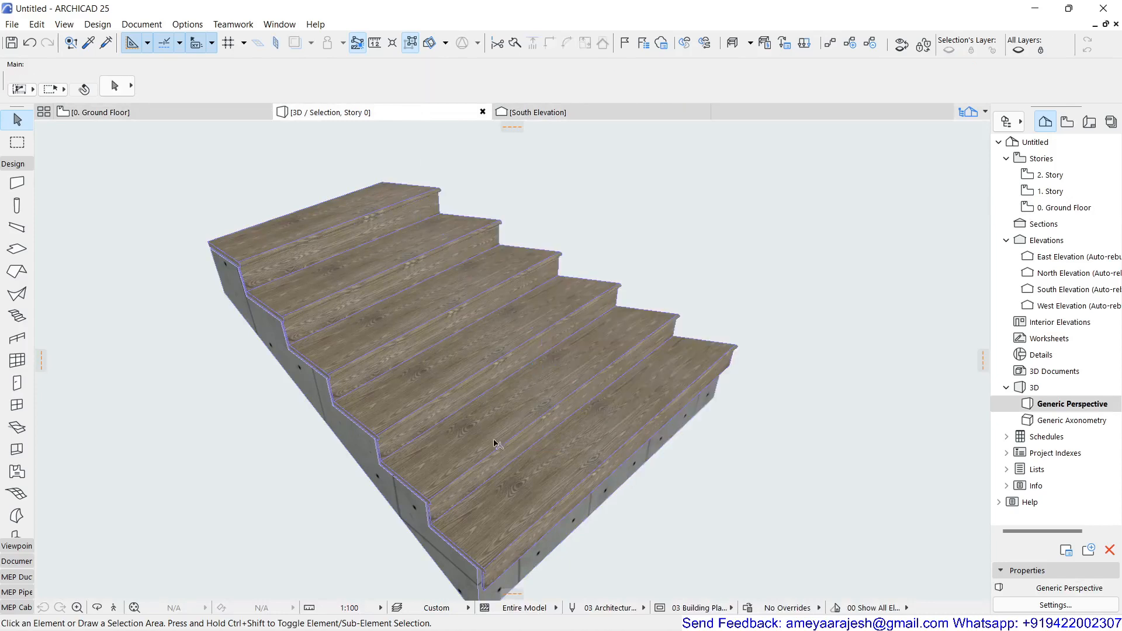
{"action": "middle_click_drag", "start_coordinate": [643, 492], "coordinate": [340, 478], "text": "shift"}
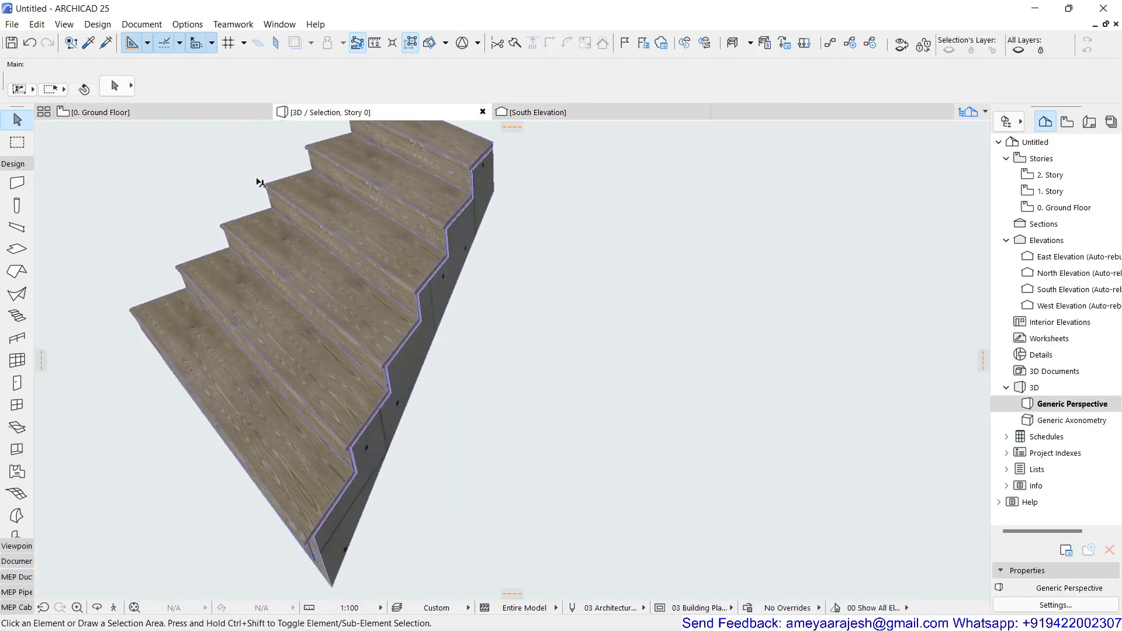
Step: Mirror a copy of the flared stair about its slanted boundary in the ground floor plan, and show both stairs in 3D
{"action": "left_click", "coordinate": [198, 114]}
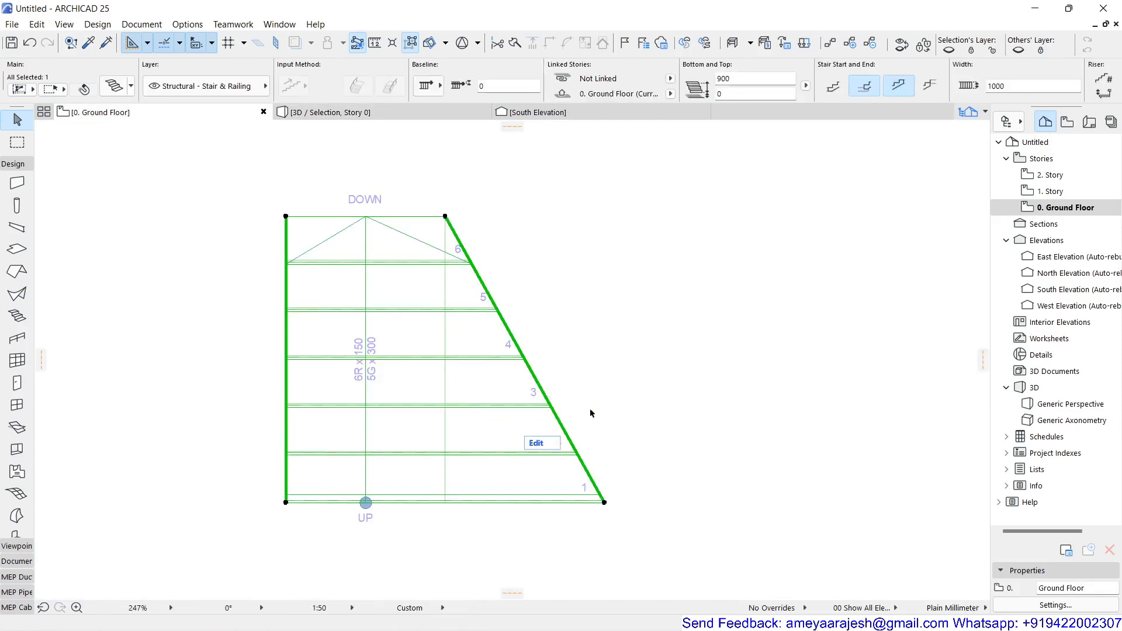
{"action": "key", "text": "ctrl+shift+m"}
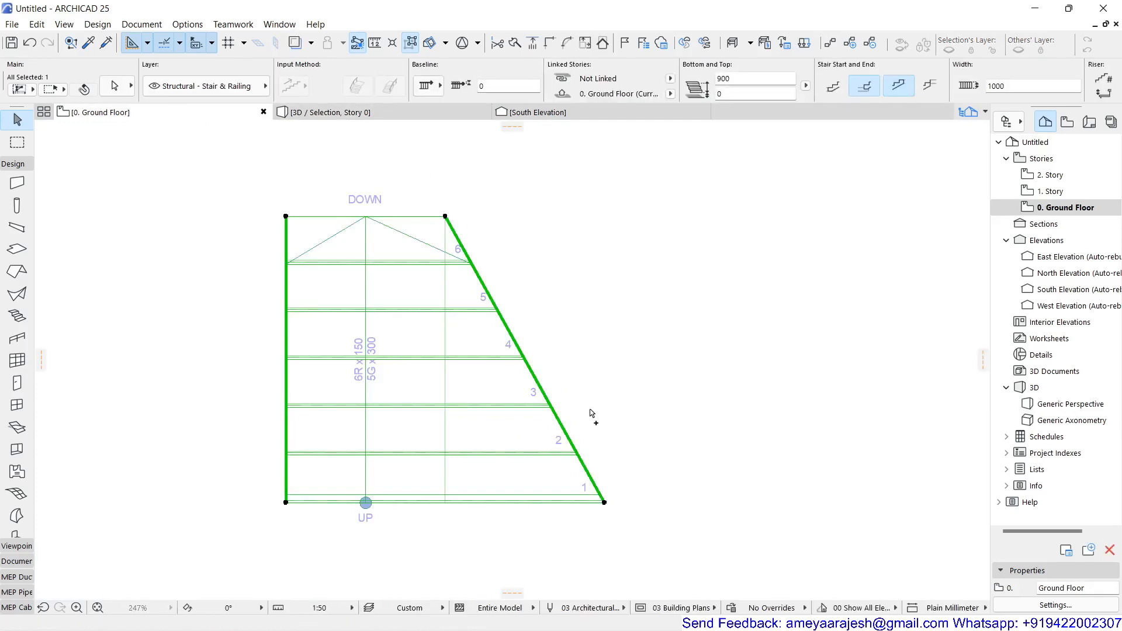
{"action": "left_click", "coordinate": [604, 502]}
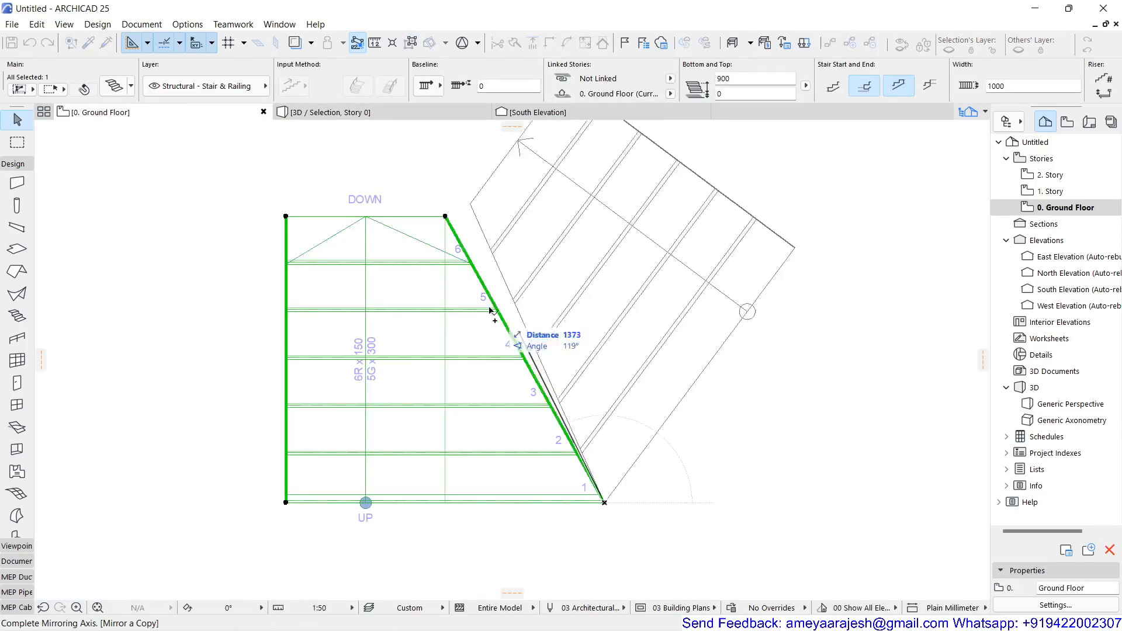
{"action": "left_click", "coordinate": [446, 218]}
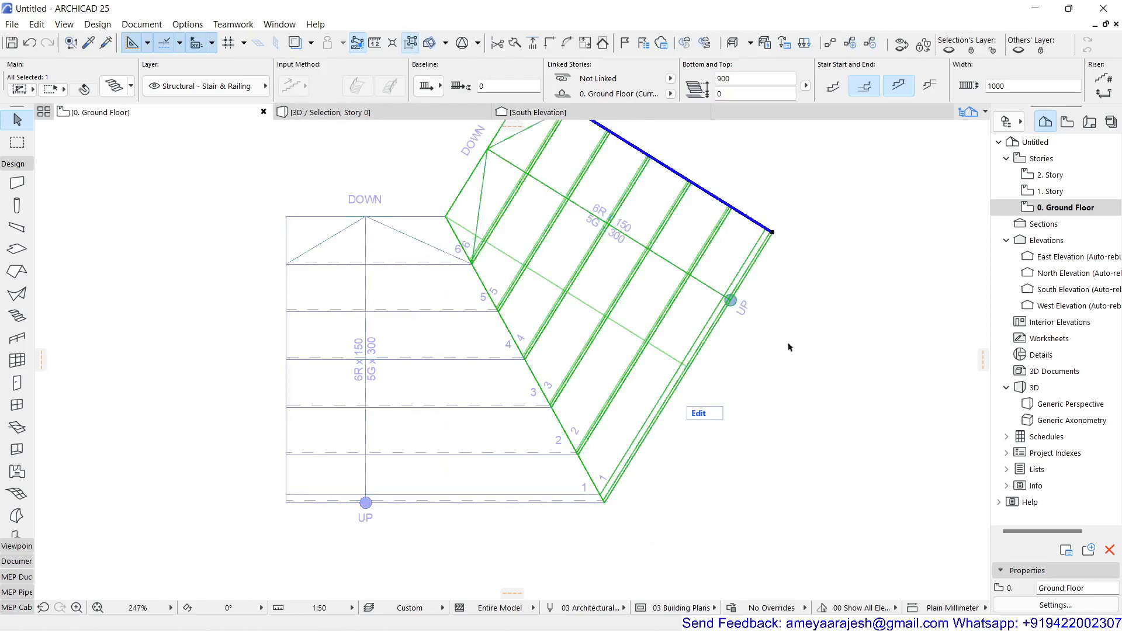
{"action": "left_click_drag", "start_coordinate": [780, 392], "coordinate": [420, 526]}
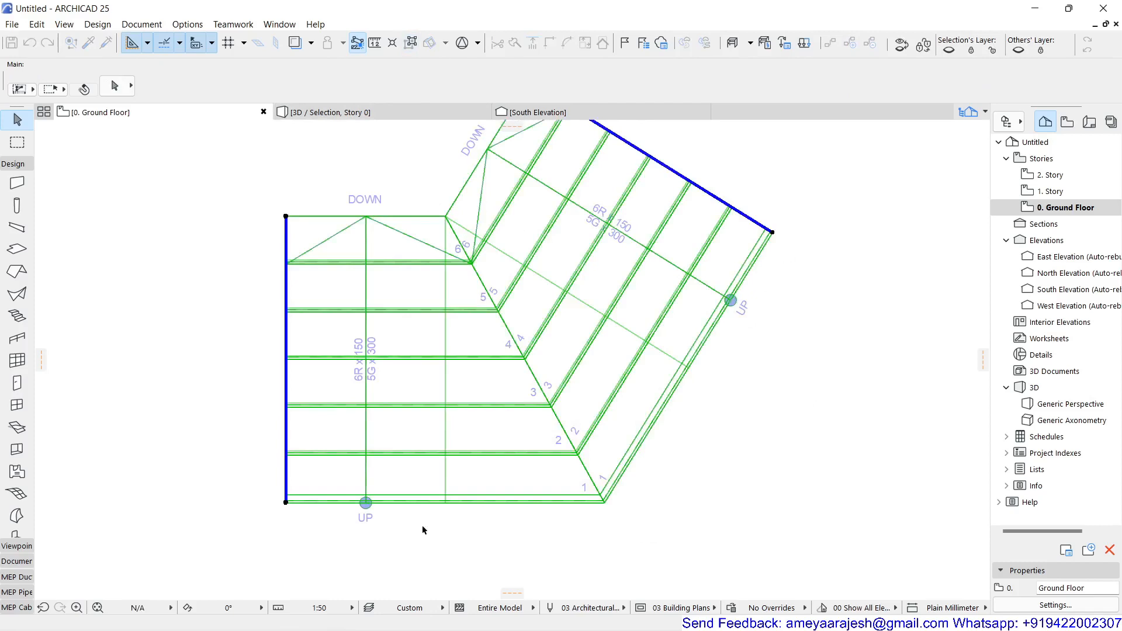
{"action": "key", "text": "F5"}
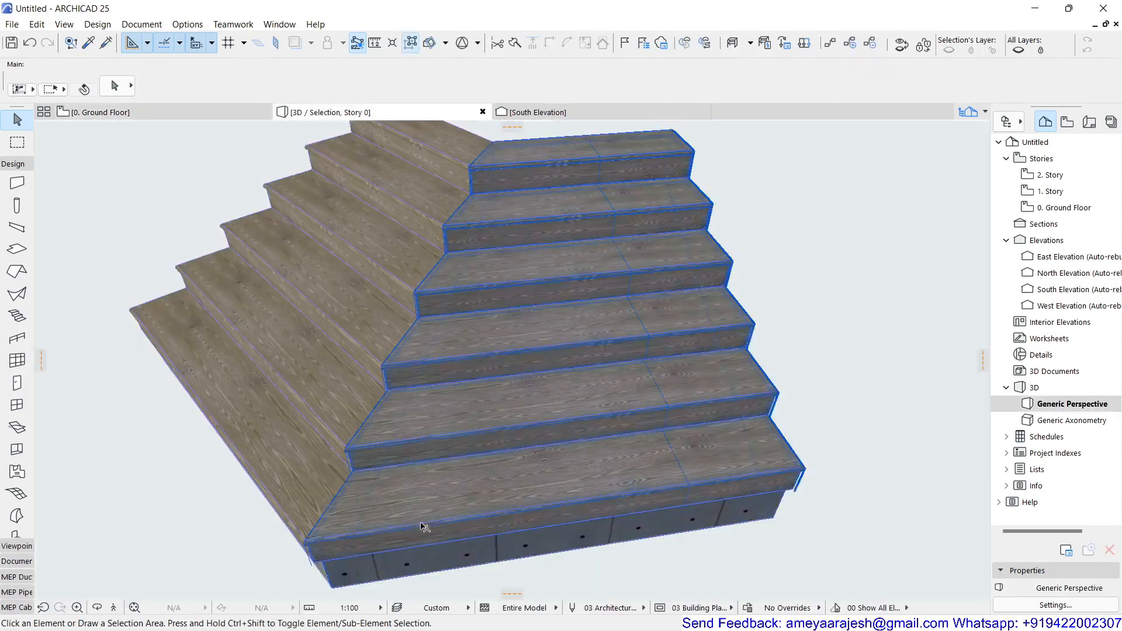
{"action": "middle_click_drag", "start_coordinate": [423, 526], "coordinate": [725, 497], "text": "shift"}
{"action": "scroll", "coordinate": [708, 489], "scroll_direction": "down", "scroll_amount": 4}
Step: Open the mirrored stair in edit mode and hide the surrounding environment
{"action": "left_click", "coordinate": [580, 468]}
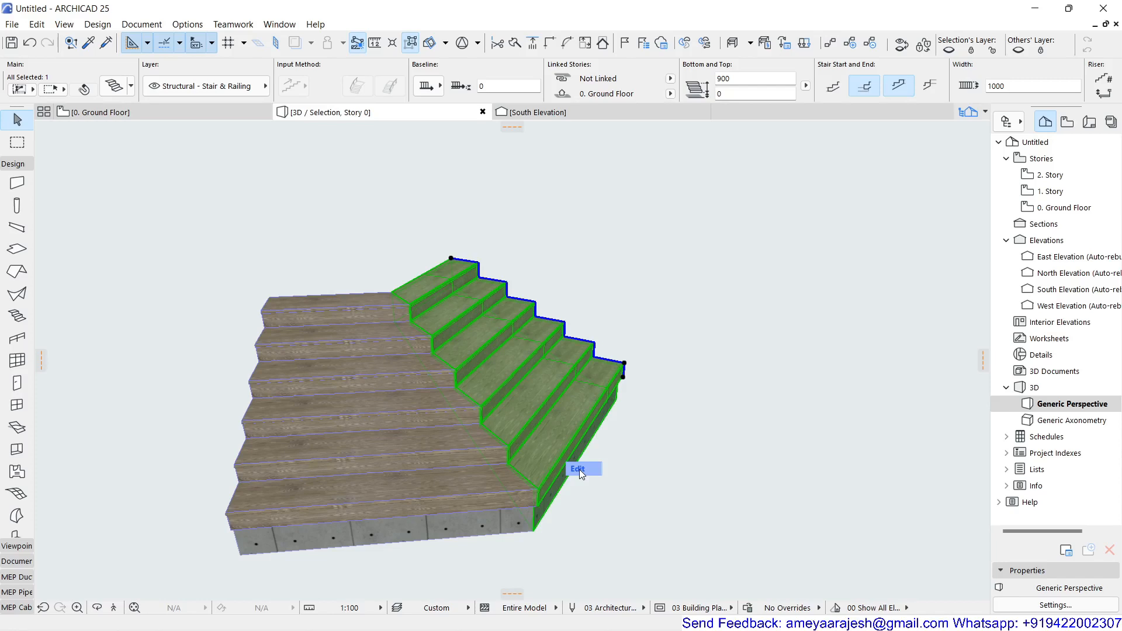
{"action": "left_click", "coordinate": [579, 469]}
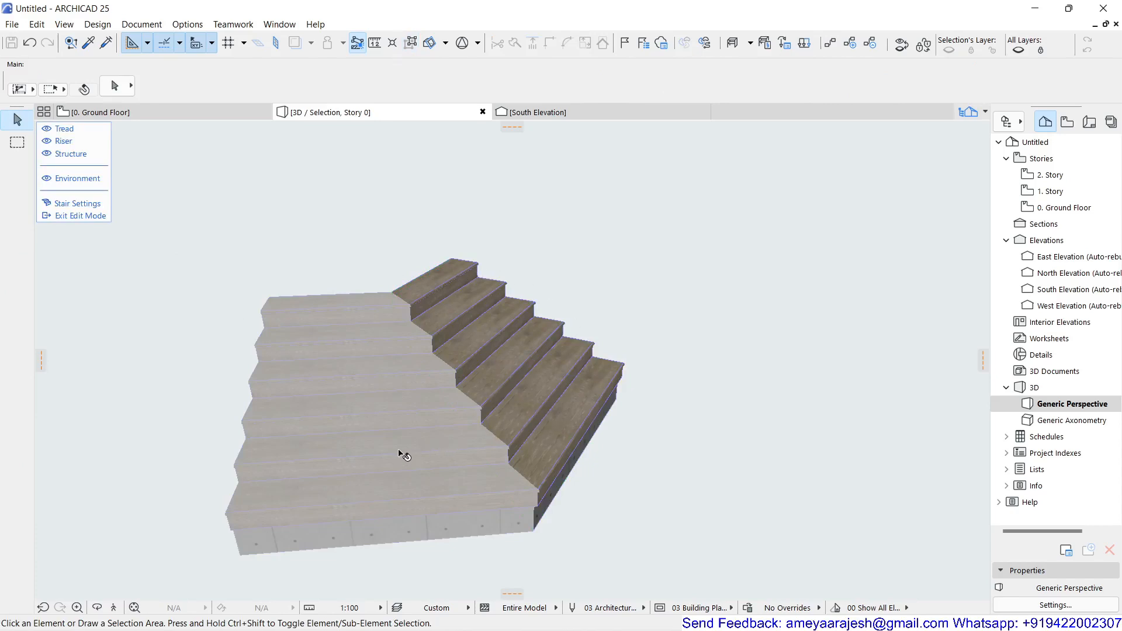
{"action": "scroll", "coordinate": [388, 454], "scroll_direction": "up", "scroll_amount": 3}
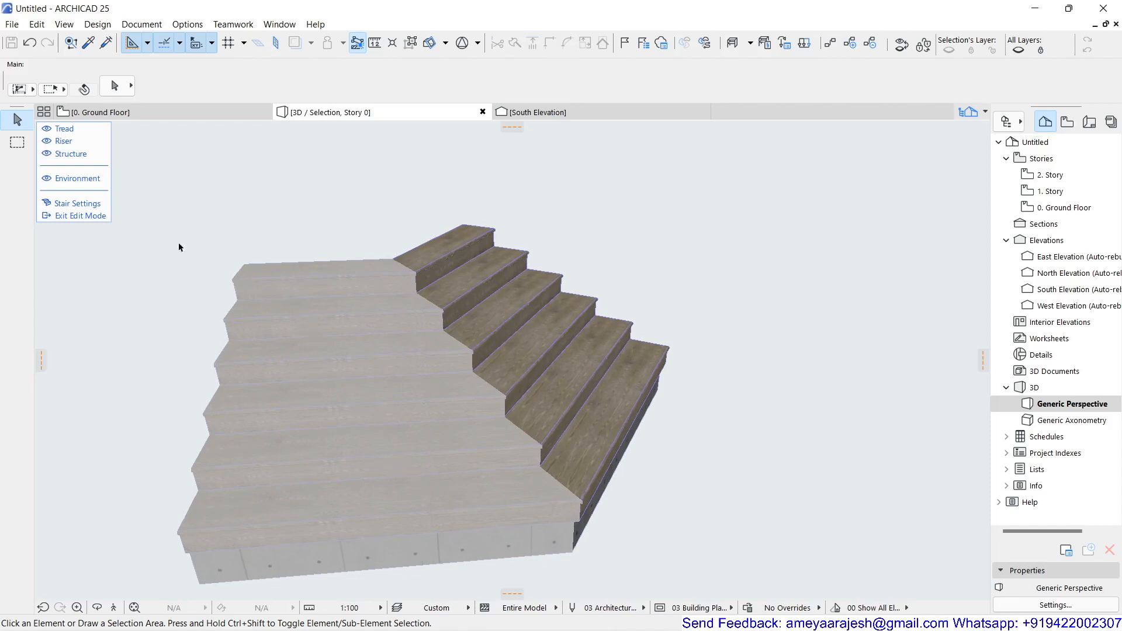
{"action": "left_click", "coordinate": [47, 181]}
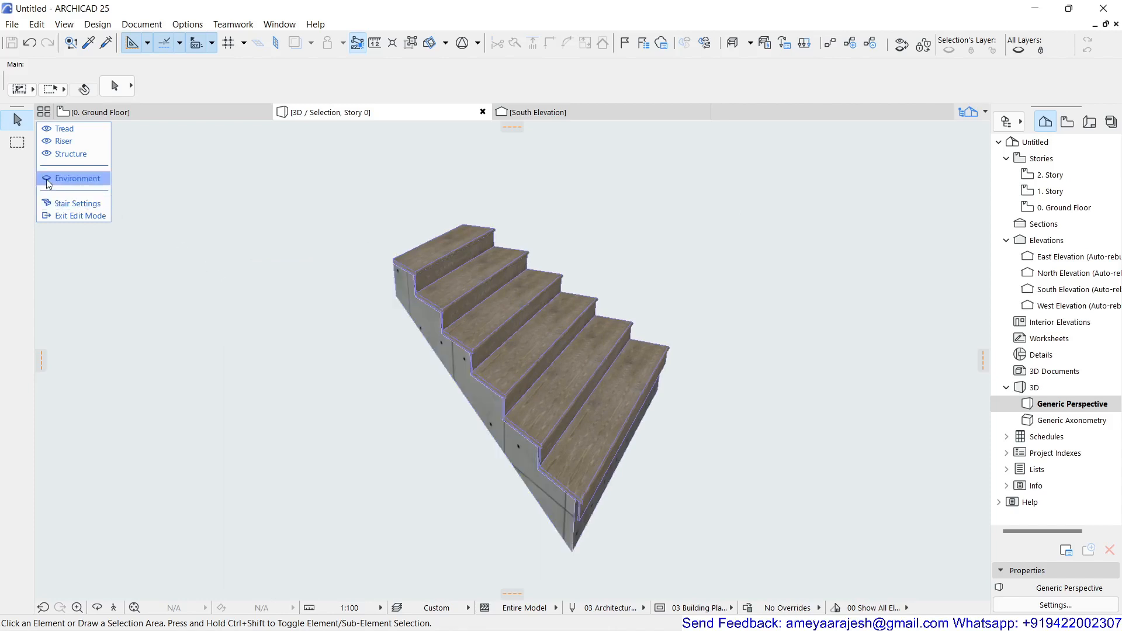
{"action": "left_click", "coordinate": [47, 182]}
{"action": "left_click", "coordinate": [48, 182]}
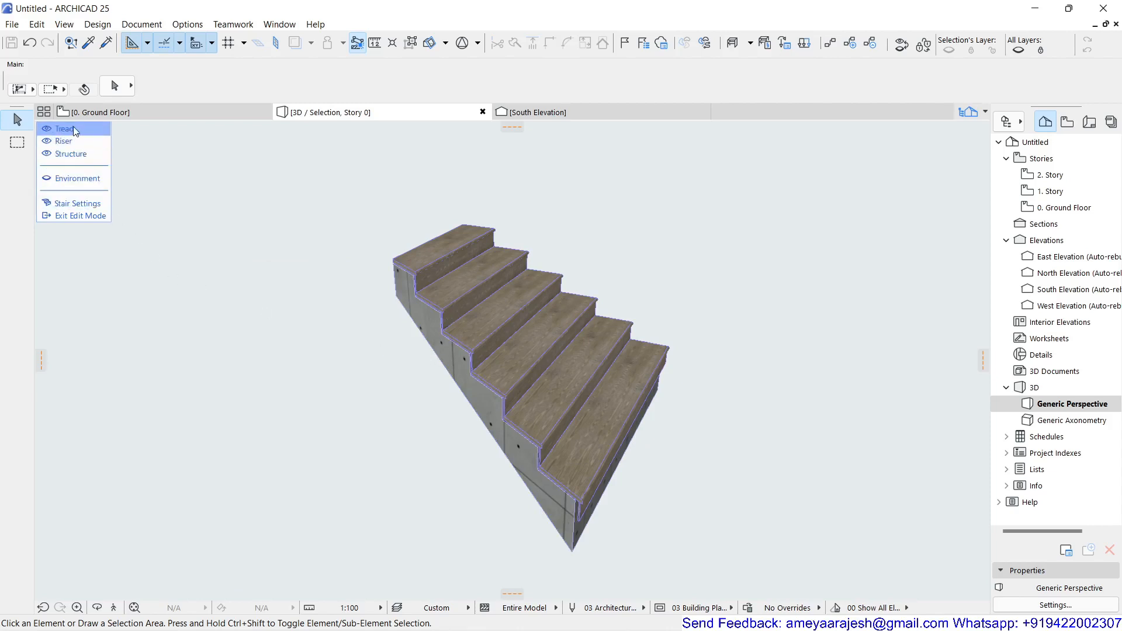
Step: Hide and restore the stair's treads, risers and structure to see each component, and look at the stair's settings
{"action": "left_click", "coordinate": [47, 130]}
{"action": "left_click", "coordinate": [48, 141]}
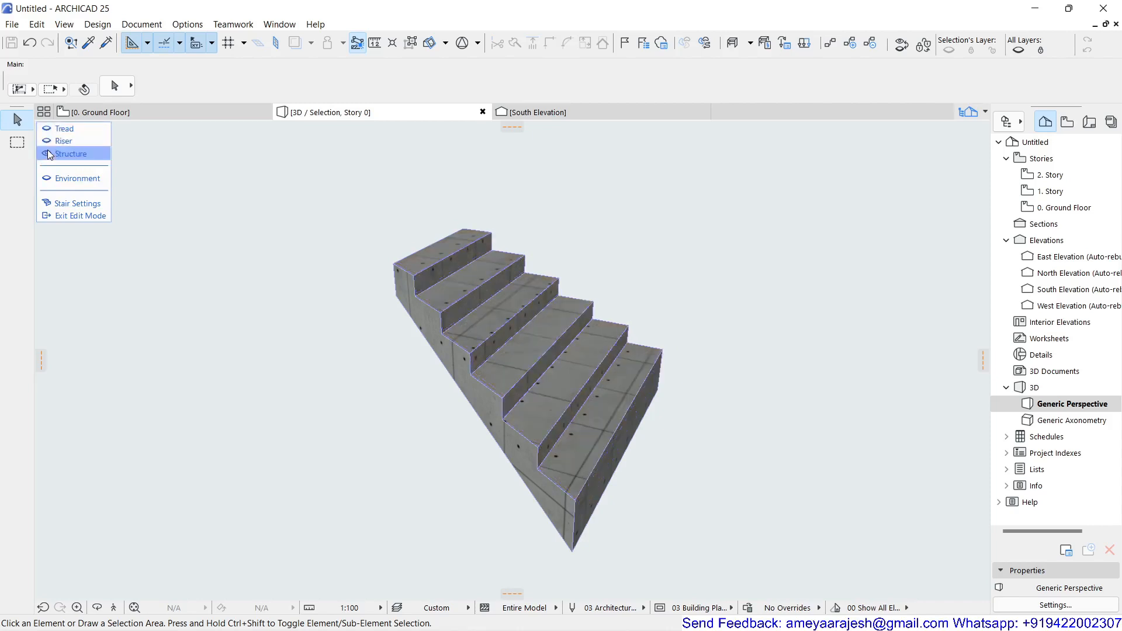
{"action": "left_click", "coordinate": [49, 154]}
{"action": "left_click", "coordinate": [49, 154]}
{"action": "left_click", "coordinate": [47, 128]}
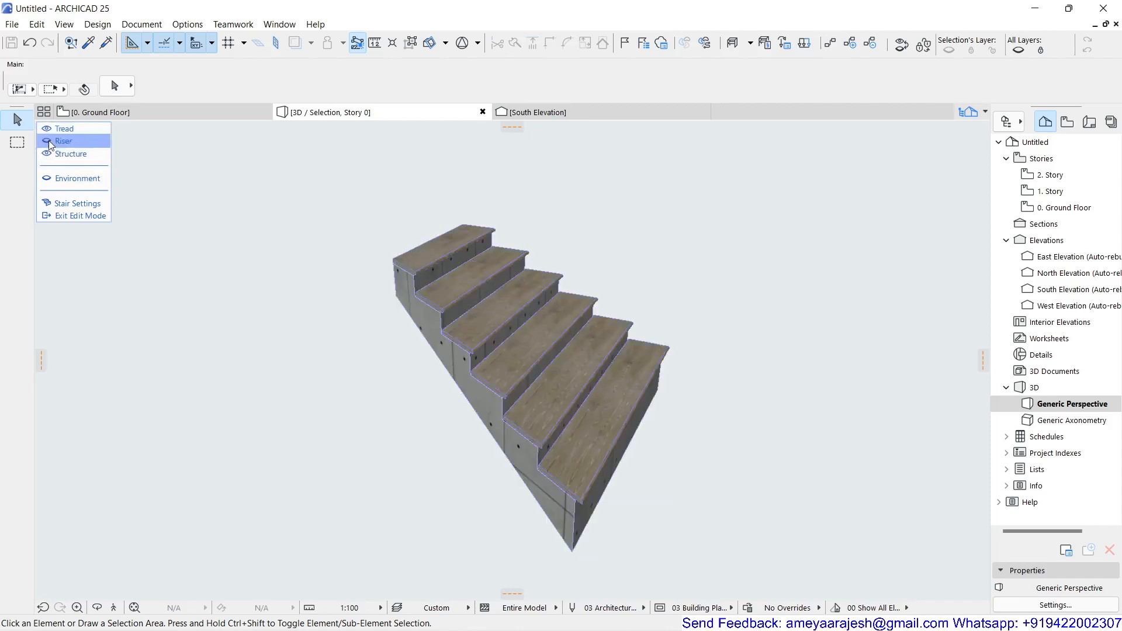
{"action": "left_click", "coordinate": [48, 141]}
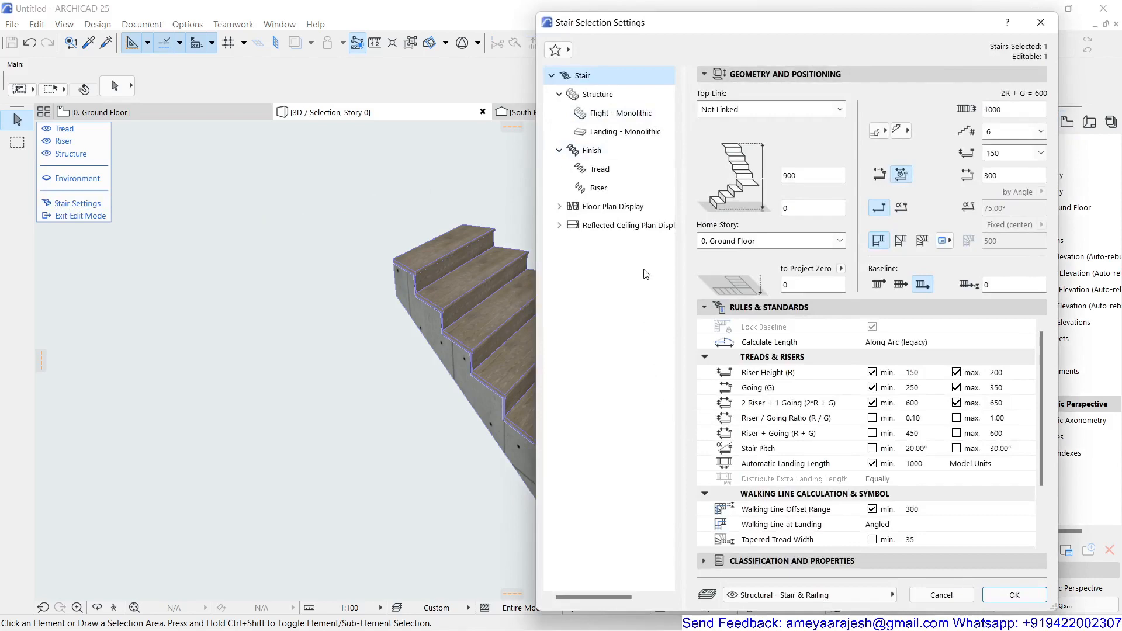
{"action": "left_click", "coordinate": [1040, 22]}
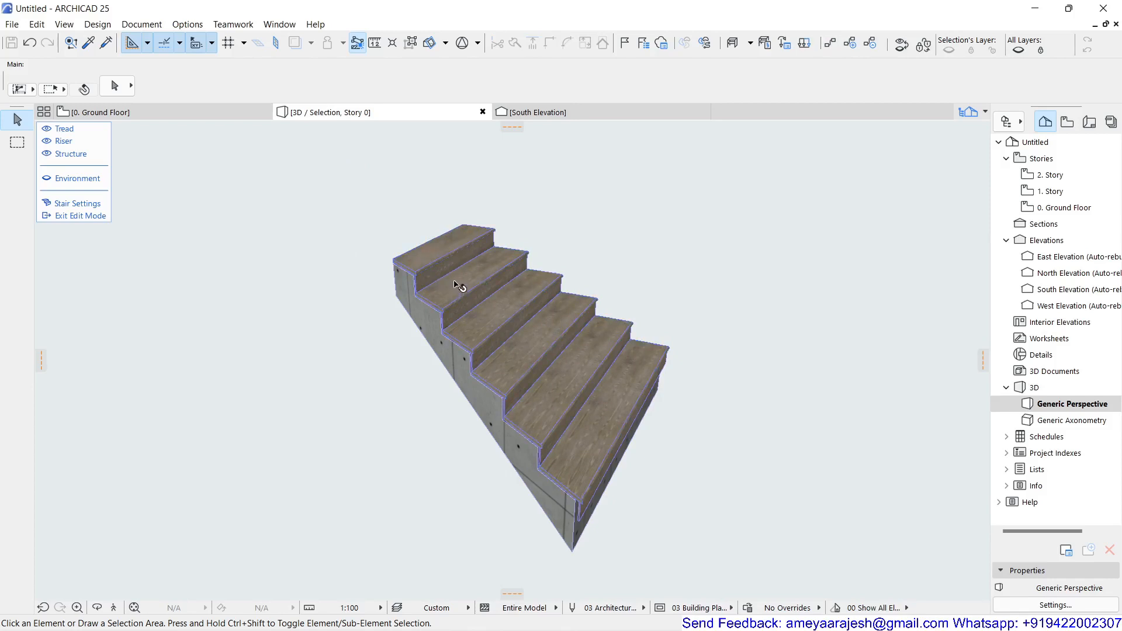
Step: Select all the treads of the stair as one group and clear the selection again
{"action": "mouse_move", "coordinate": [460, 292]}
{"action": "mouse_move", "coordinate": [525, 349]}
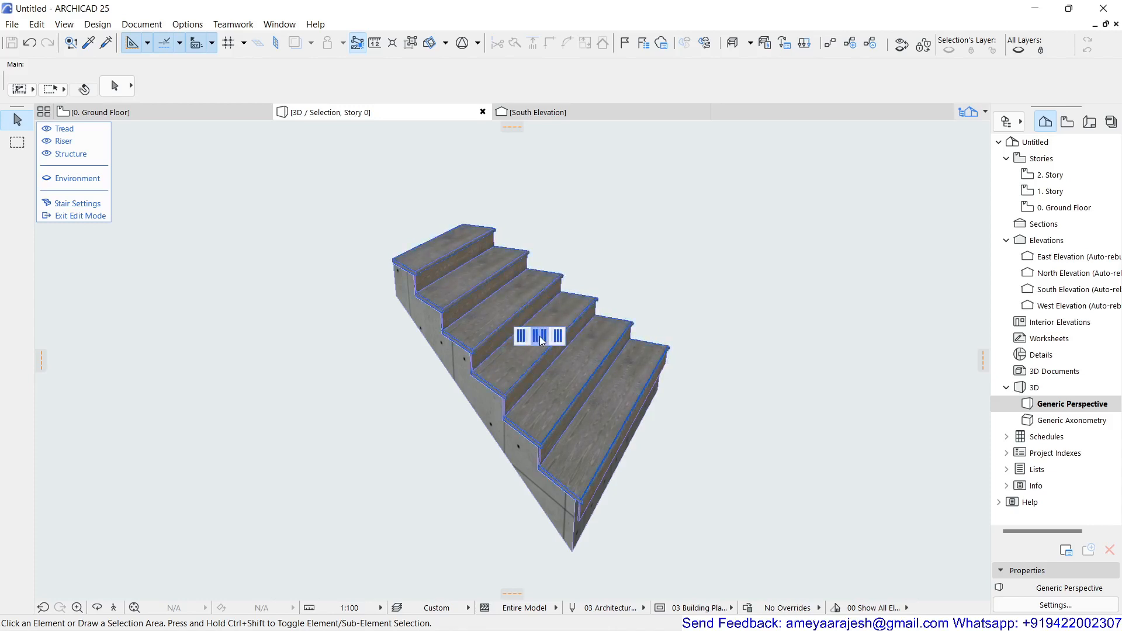
{"action": "left_click", "coordinate": [539, 336]}
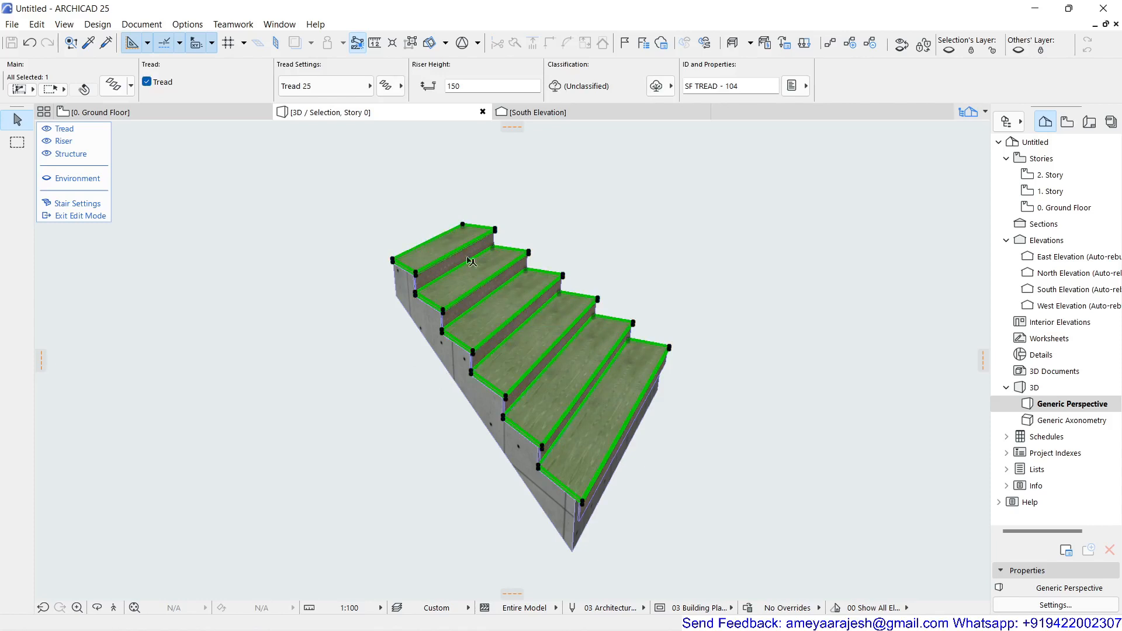
{"action": "left_click", "coordinate": [597, 262]}
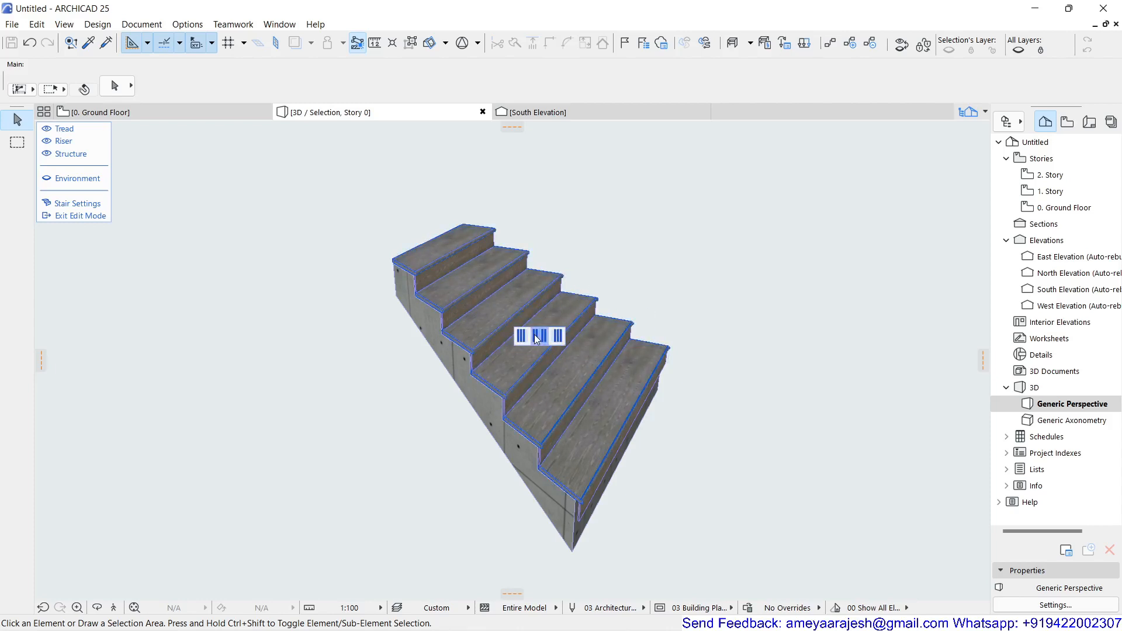
Step: Override the surface of only the lowest tread with Stone - Marble Black
{"action": "left_click", "coordinate": [587, 442]}
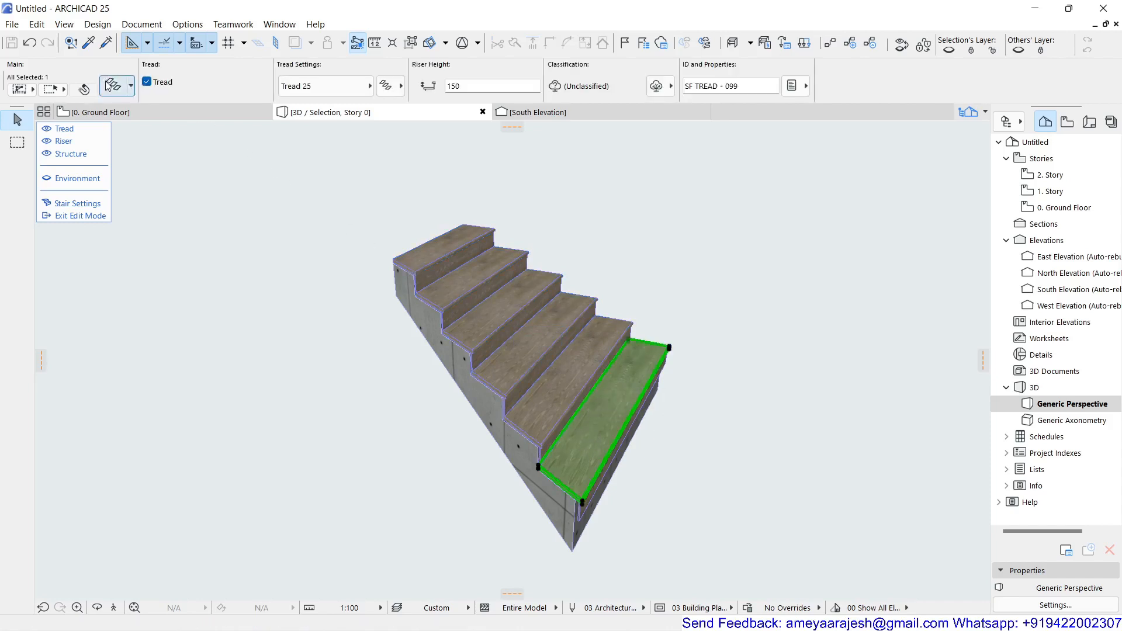
{"action": "double_click", "coordinate": [445, 230]}
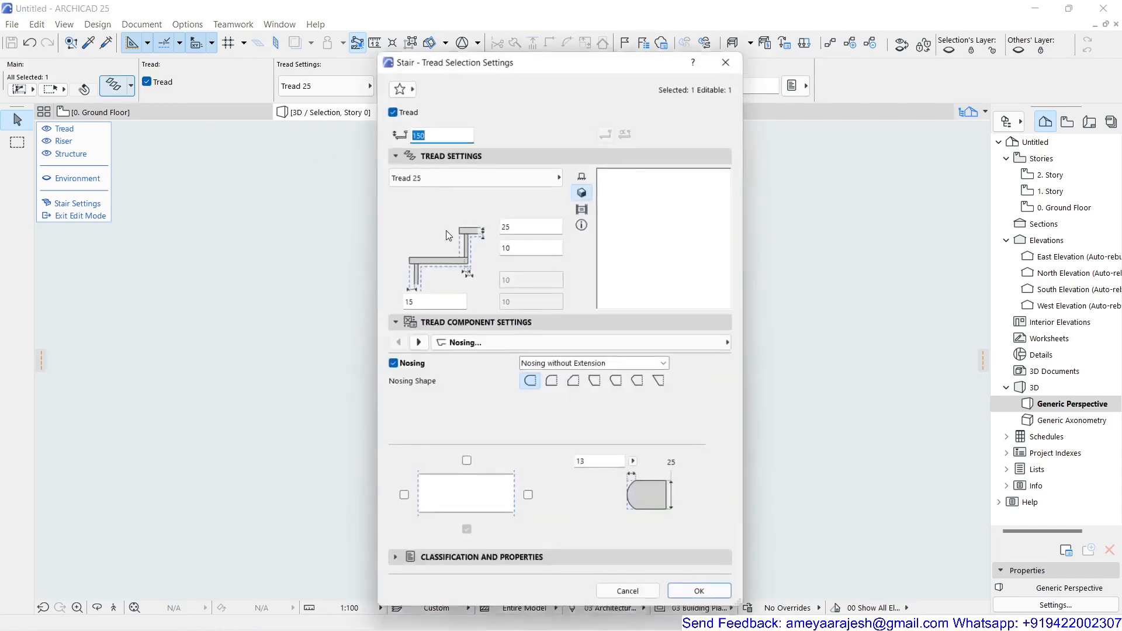
{"action": "left_click", "coordinate": [475, 345]}
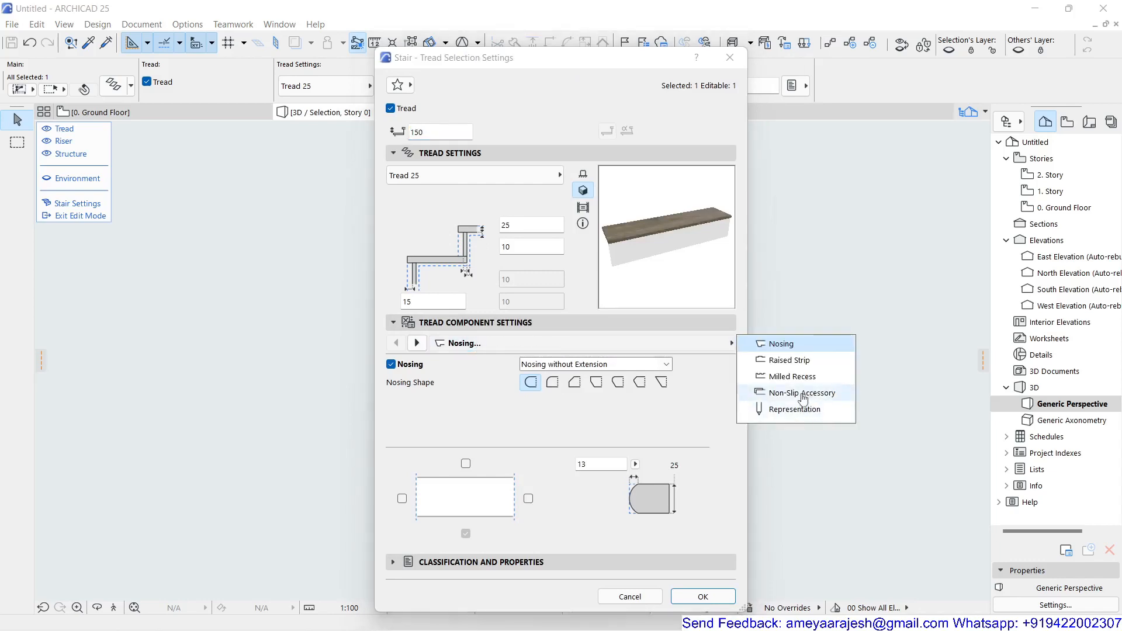
{"action": "left_click", "coordinate": [799, 414]}
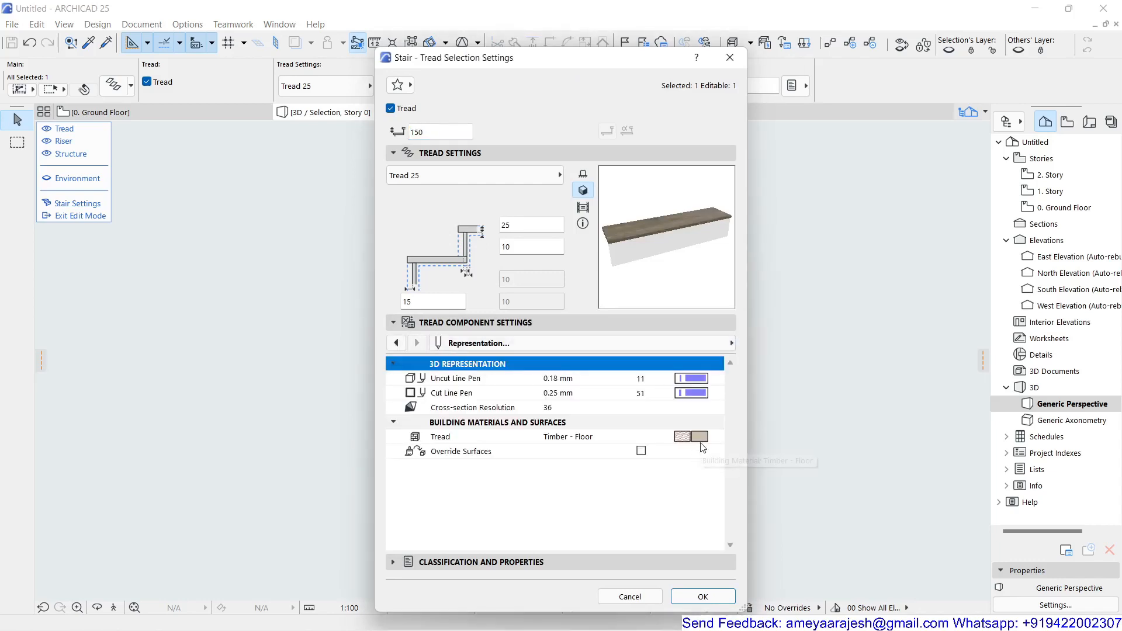
{"action": "left_click", "coordinate": [641, 451]}
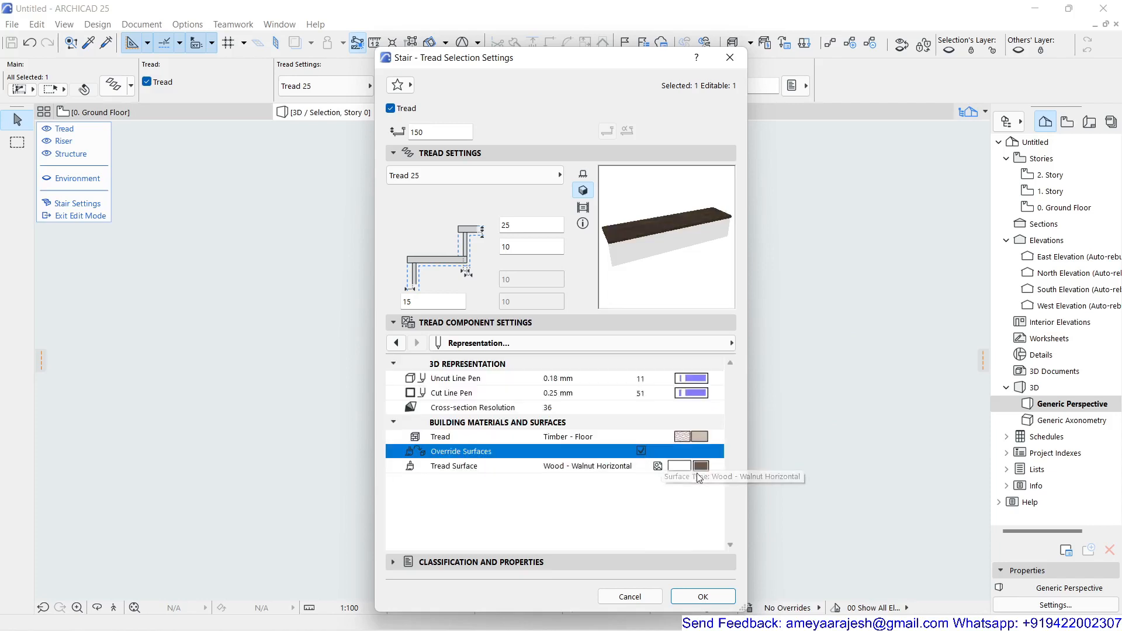
{"action": "left_click", "coordinate": [700, 466]}
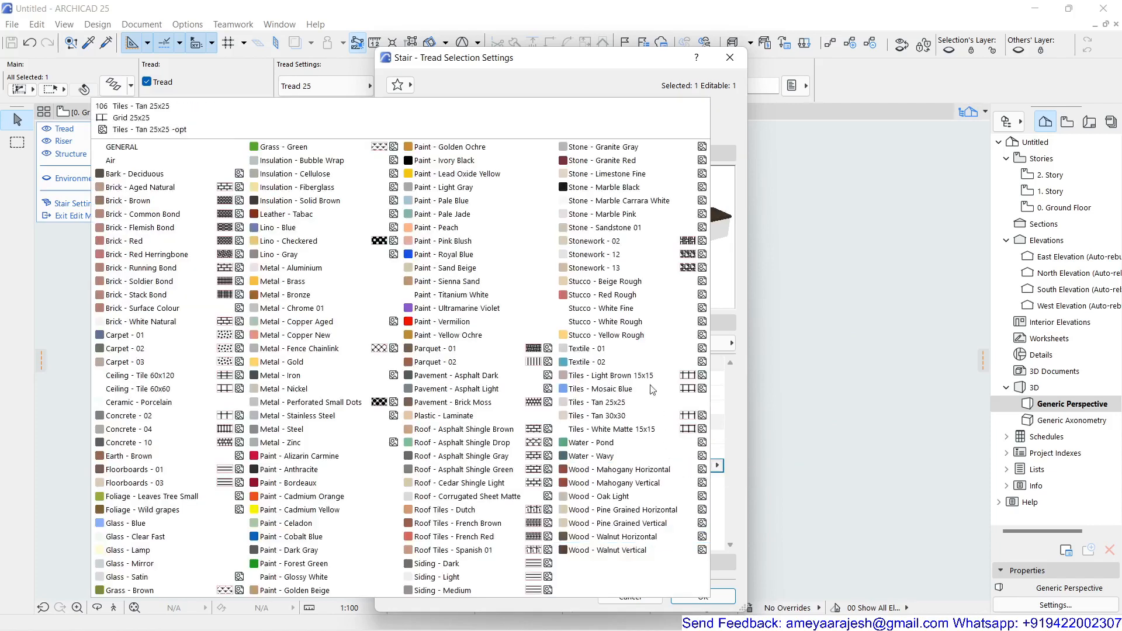
{"action": "left_click", "coordinate": [608, 187]}
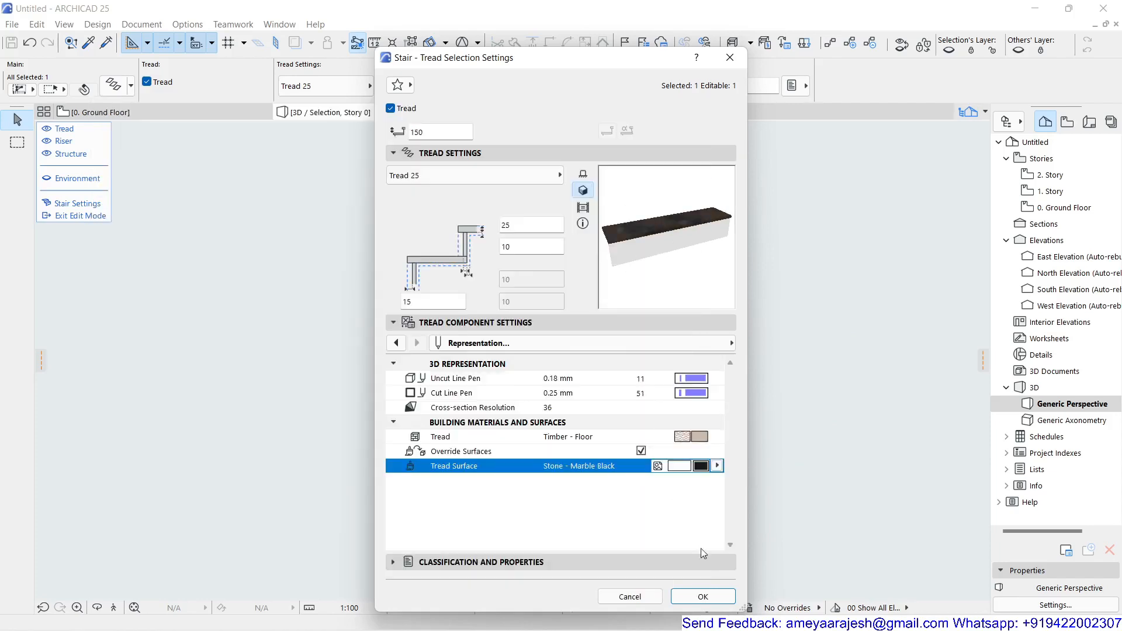
{"action": "left_click", "coordinate": [704, 596]}
{"action": "left_click", "coordinate": [727, 504]}
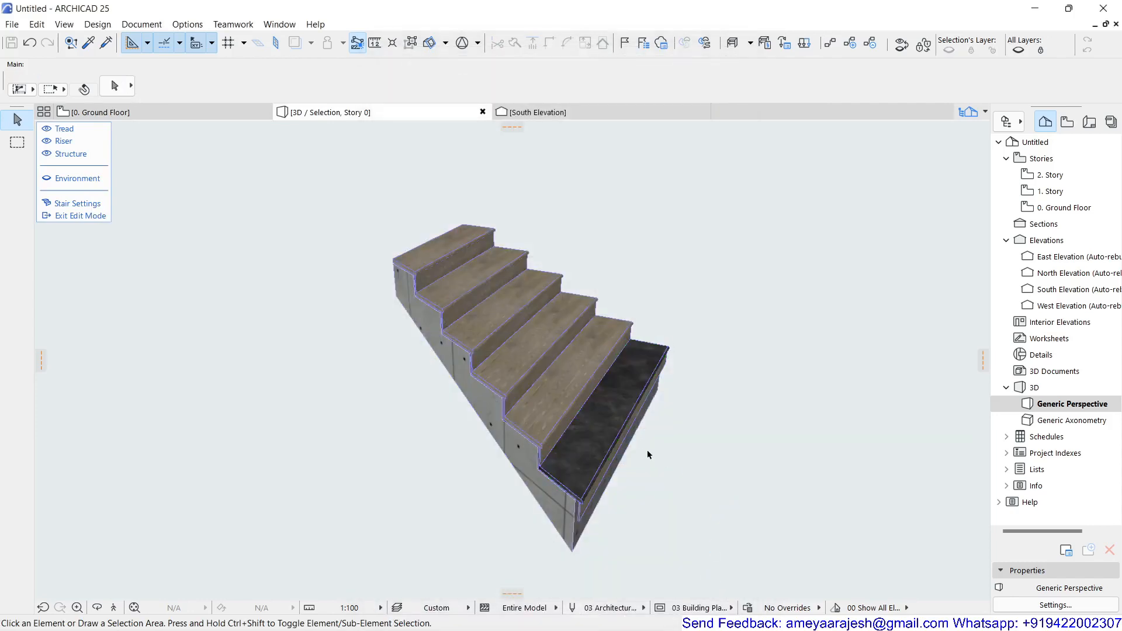
Step: Examine the black marble tread and its edges close up from several angles in 3D
{"action": "scroll", "coordinate": [602, 473], "scroll_direction": "up", "scroll_amount": 3}
{"action": "middle_click_drag", "start_coordinate": [591, 470], "coordinate": [428, 399]}
{"action": "scroll", "coordinate": [387, 422], "scroll_direction": "up", "scroll_amount": 2}
{"action": "scroll", "coordinate": [387, 424], "scroll_direction": "up", "scroll_amount": 1}
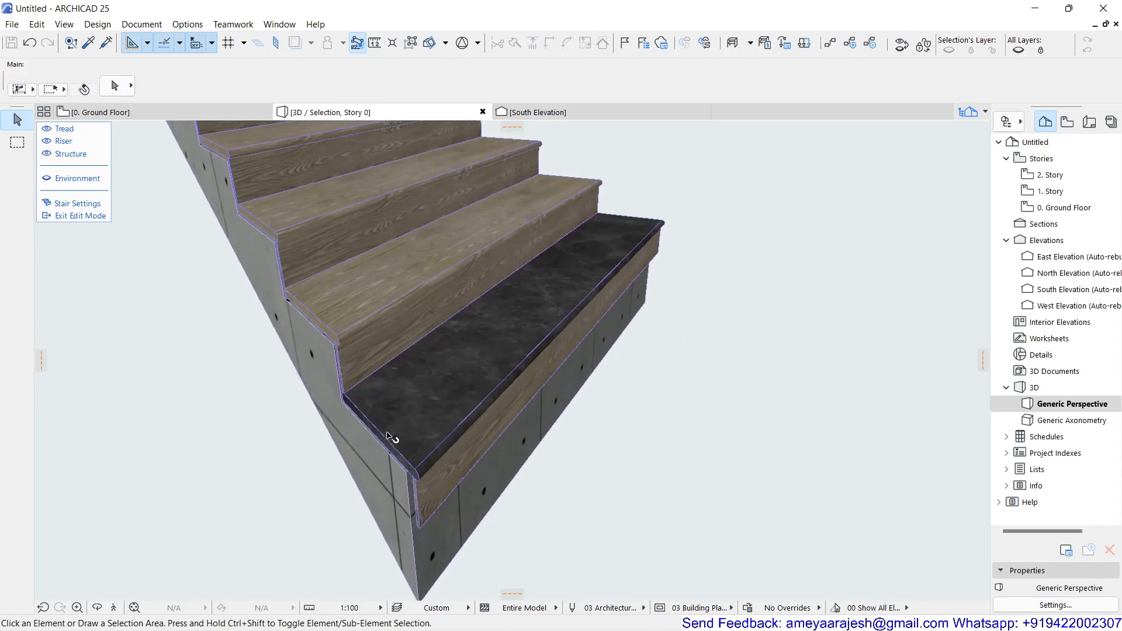
{"action": "middle_click_drag", "start_coordinate": [516, 301], "coordinate": [394, 372]}
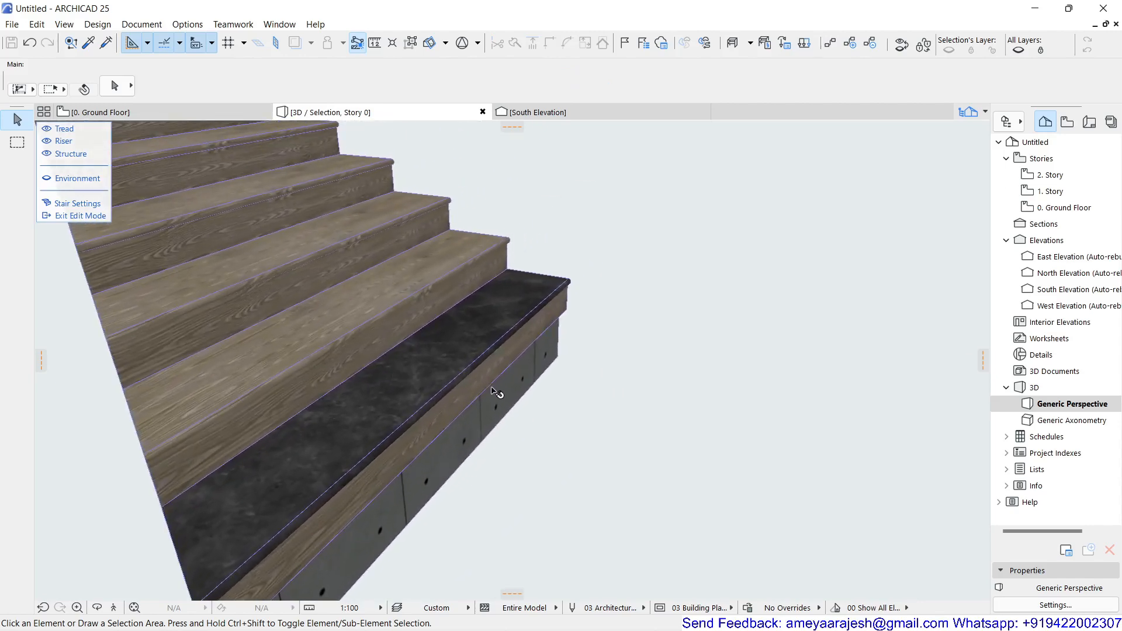
{"action": "middle_click_drag", "start_coordinate": [591, 379], "coordinate": [380, 433], "text": "shift"}
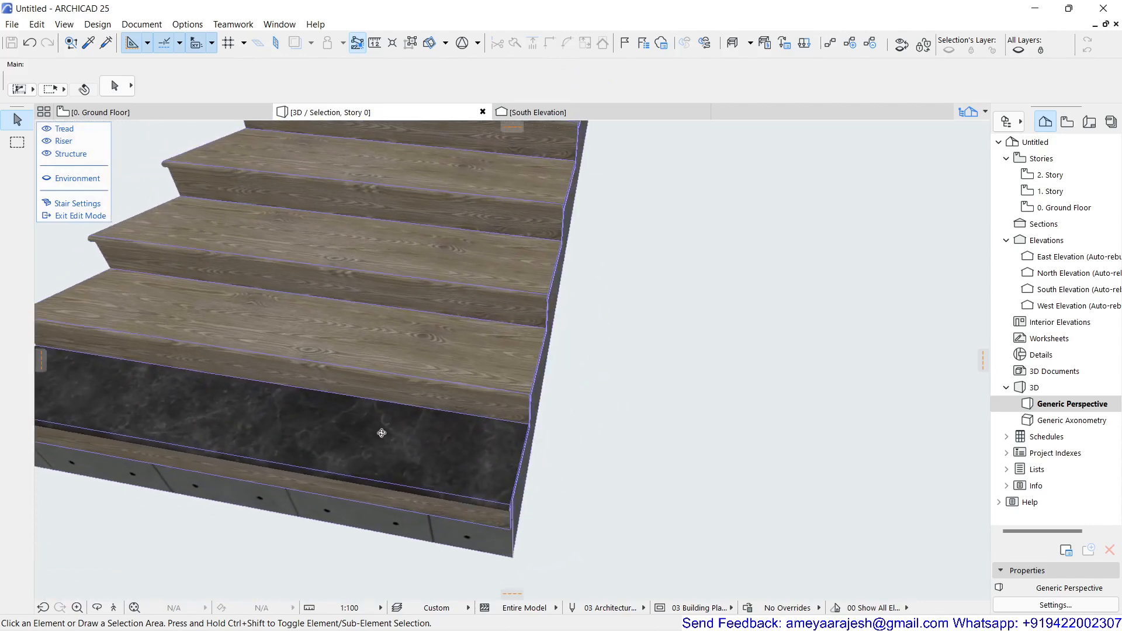
{"action": "scroll", "coordinate": [549, 470], "scroll_direction": "up", "scroll_amount": 2}
{"action": "scroll", "coordinate": [541, 468], "scroll_direction": "down", "scroll_amount": 2}
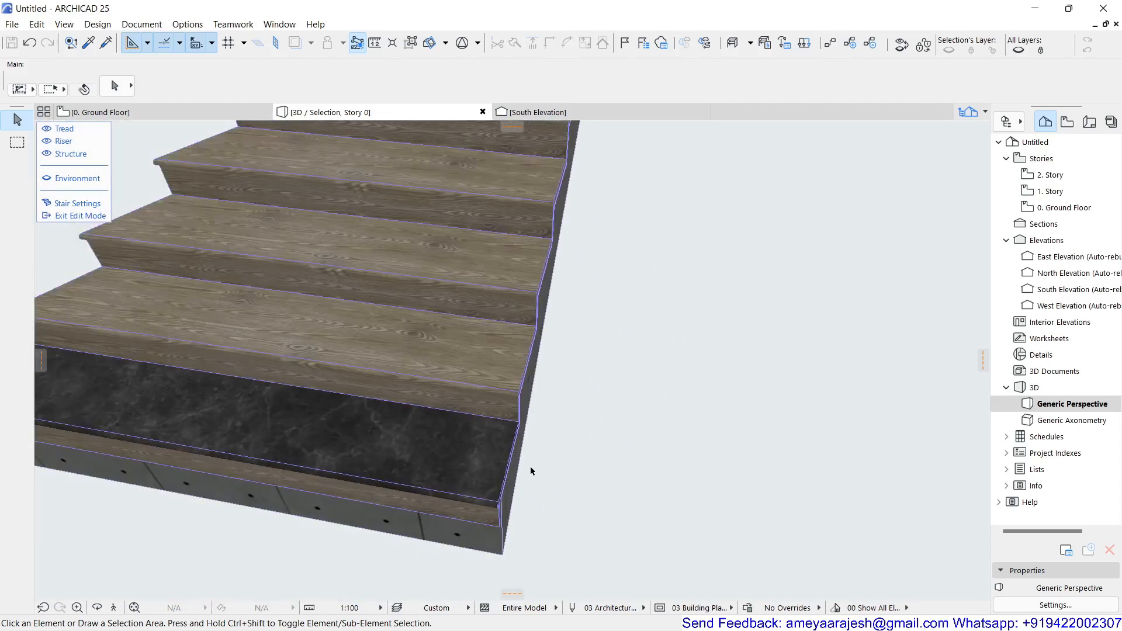
Step: Curve the outer end edge of the lowest marble tread outward into a rounded shape by setting its tangent, about 287 mm at 59°
{"action": "left_click", "coordinate": [494, 467]}
{"action": "scroll", "coordinate": [513, 488], "scroll_direction": "down", "scroll_amount": 5}
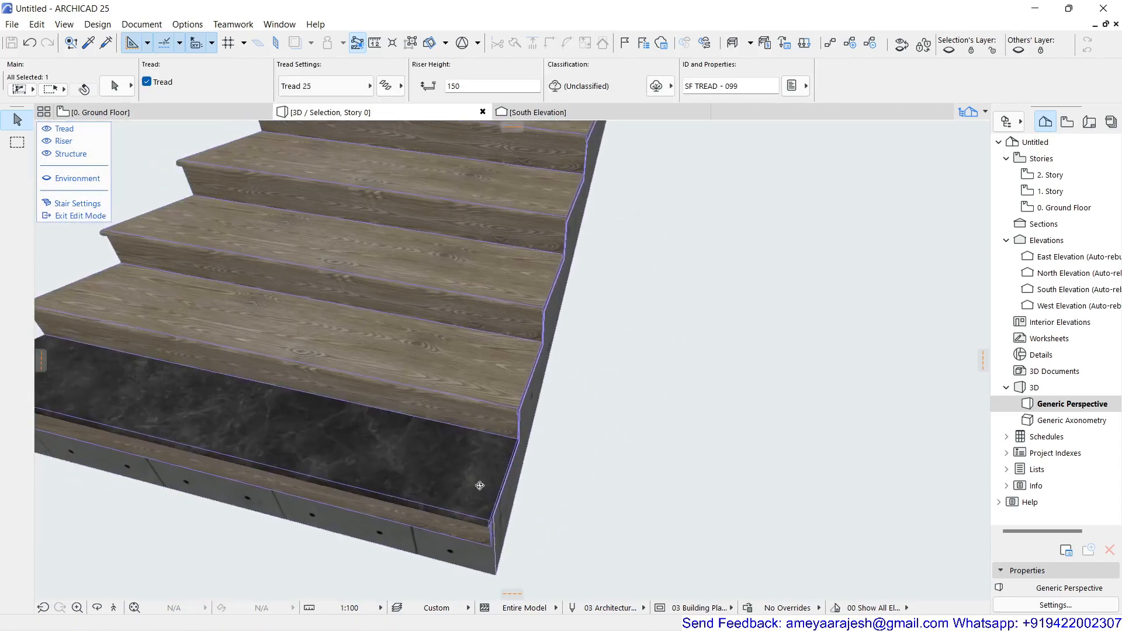
{"action": "scroll", "coordinate": [512, 519], "scroll_direction": "up", "scroll_amount": 5}
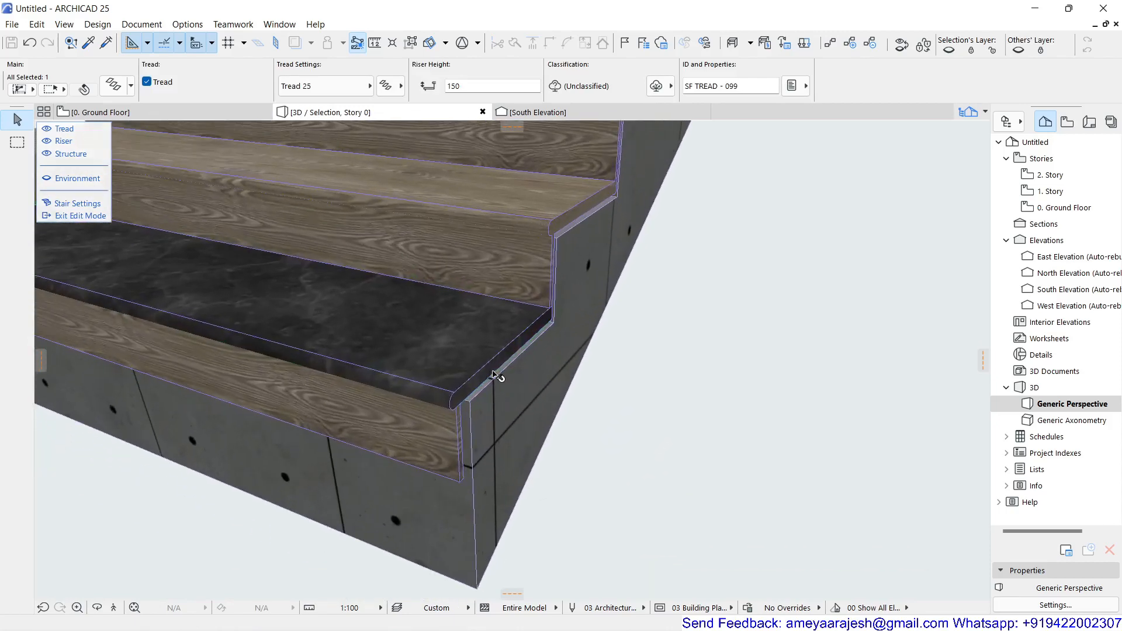
{"action": "left_click", "coordinate": [488, 370]}
{"action": "left_click", "coordinate": [488, 370]}
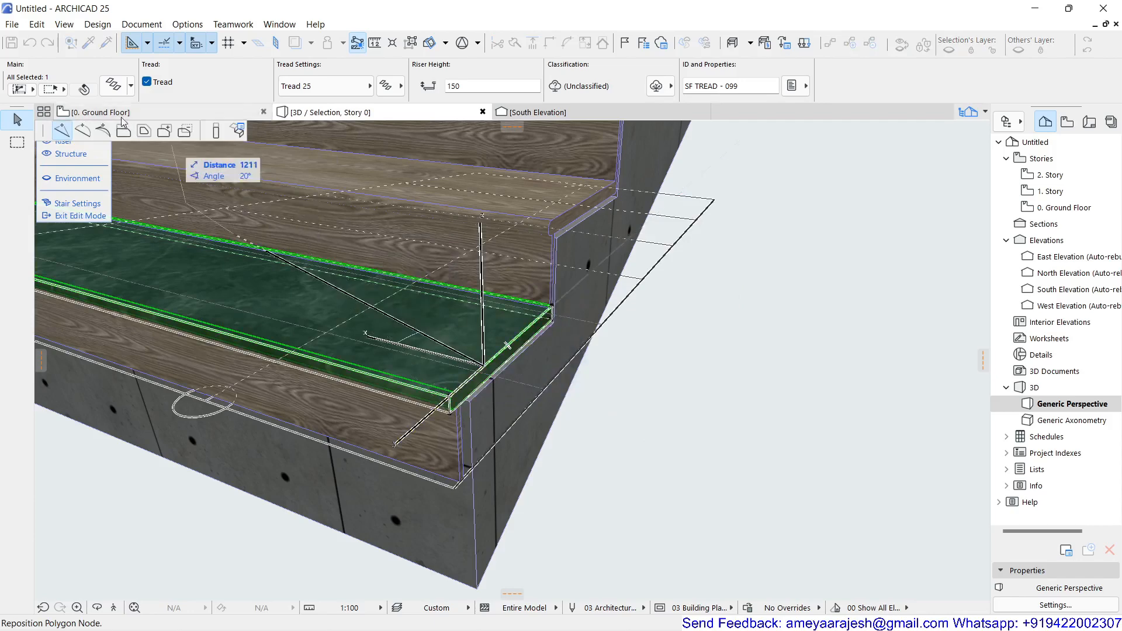
{"action": "left_click", "coordinate": [84, 130]}
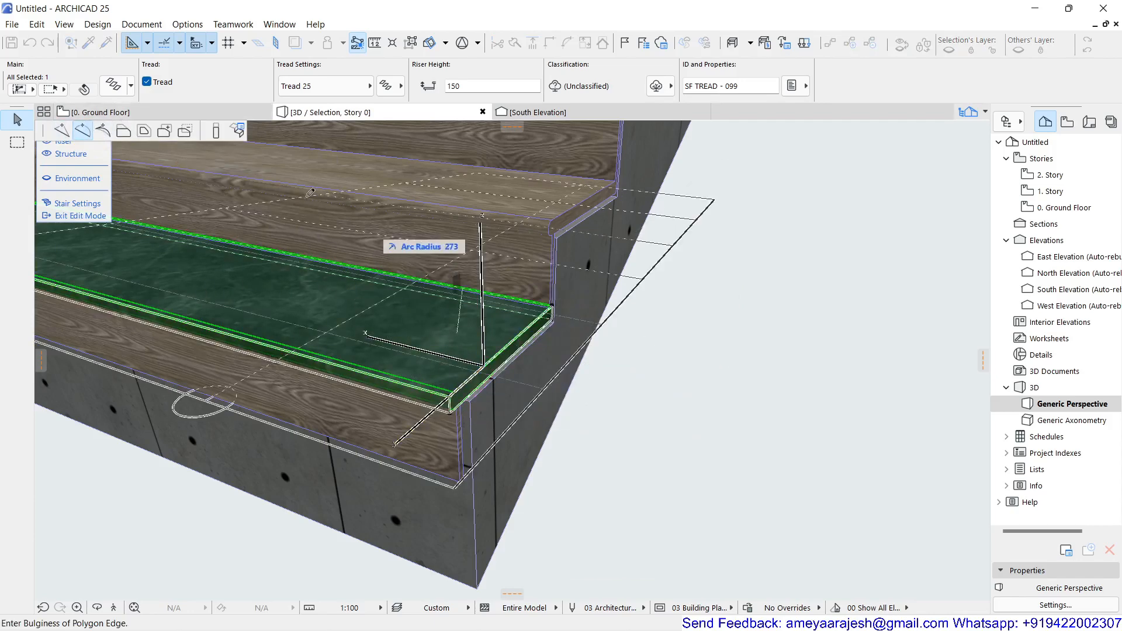
{"action": "left_click", "coordinate": [102, 132]}
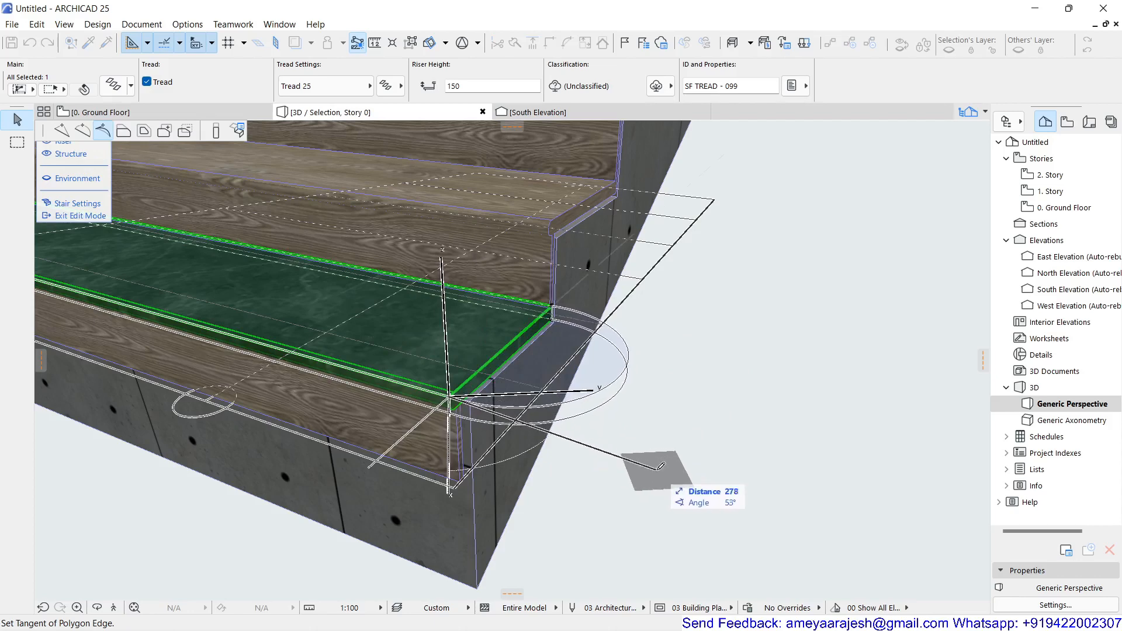
{"action": "middle_click_drag", "start_coordinate": [657, 469], "coordinate": [608, 484], "text": "shift"}
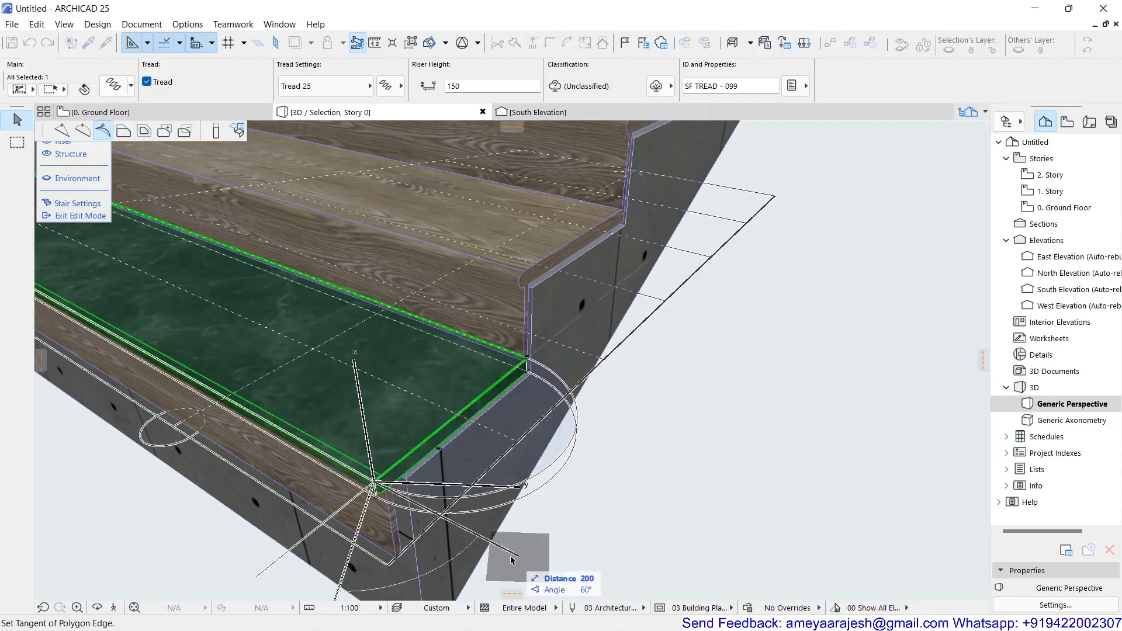
{"action": "left_click", "coordinate": [513, 558]}
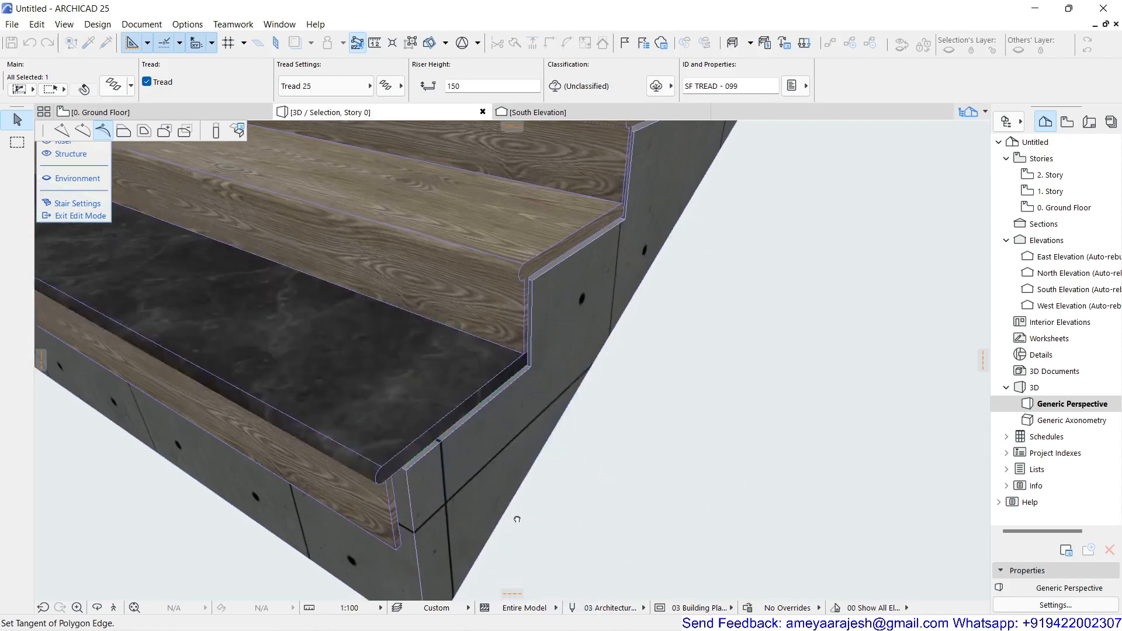
{"action": "middle_click_drag", "start_coordinate": [517, 519], "coordinate": [497, 446], "text": "shift"}
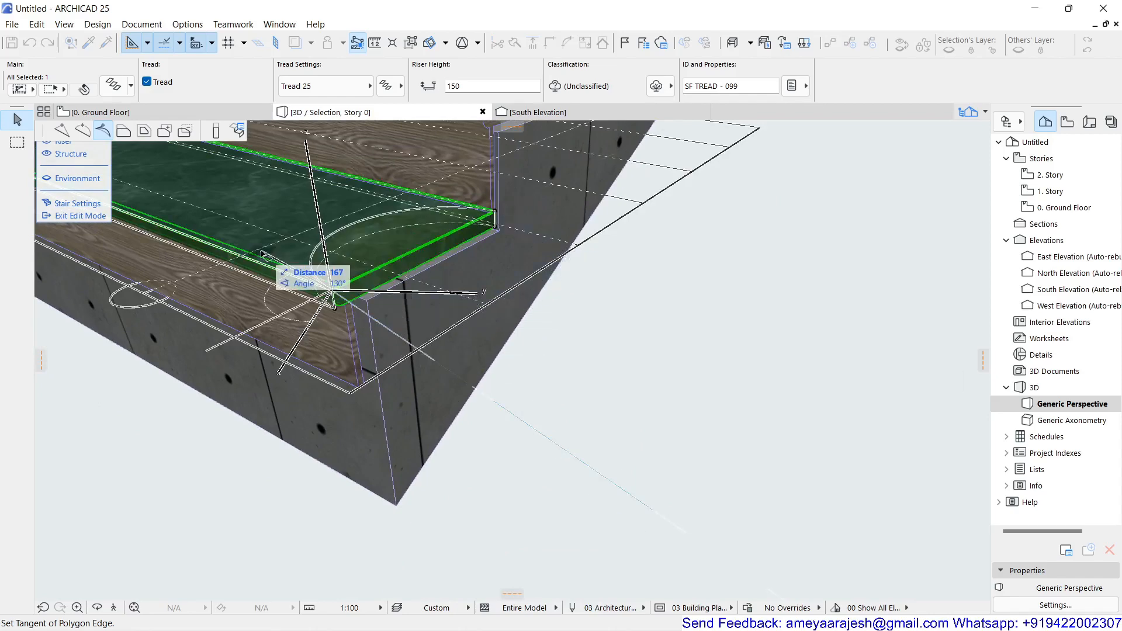
{"action": "middle_click_drag", "start_coordinate": [273, 261], "coordinate": [315, 468]}
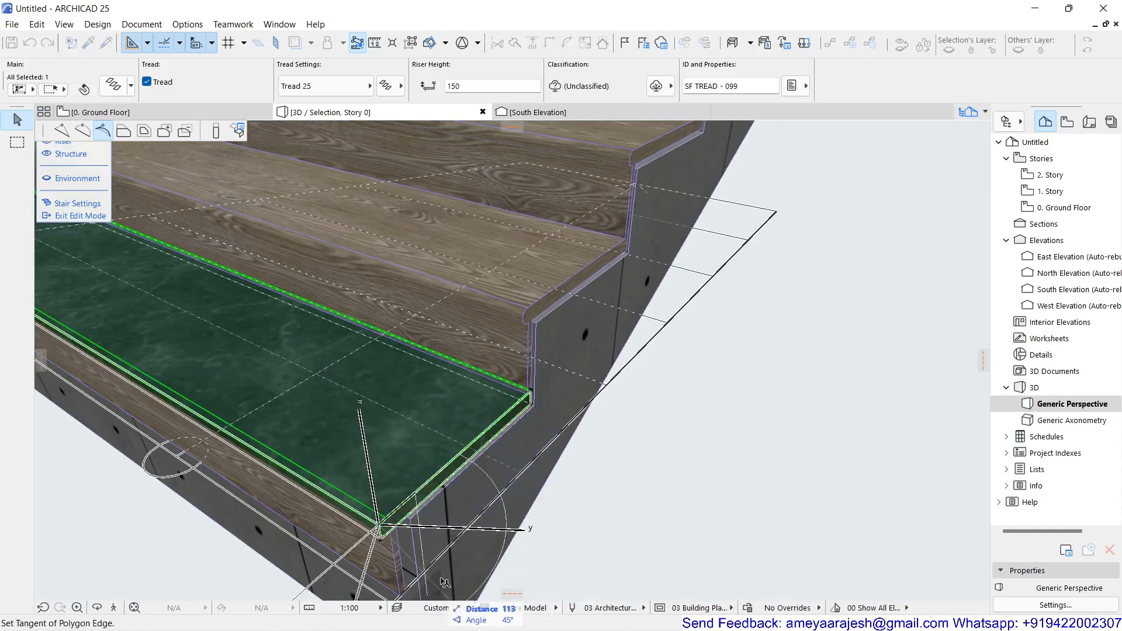
{"action": "middle_click_drag", "start_coordinate": [435, 574], "coordinate": [354, 528]}
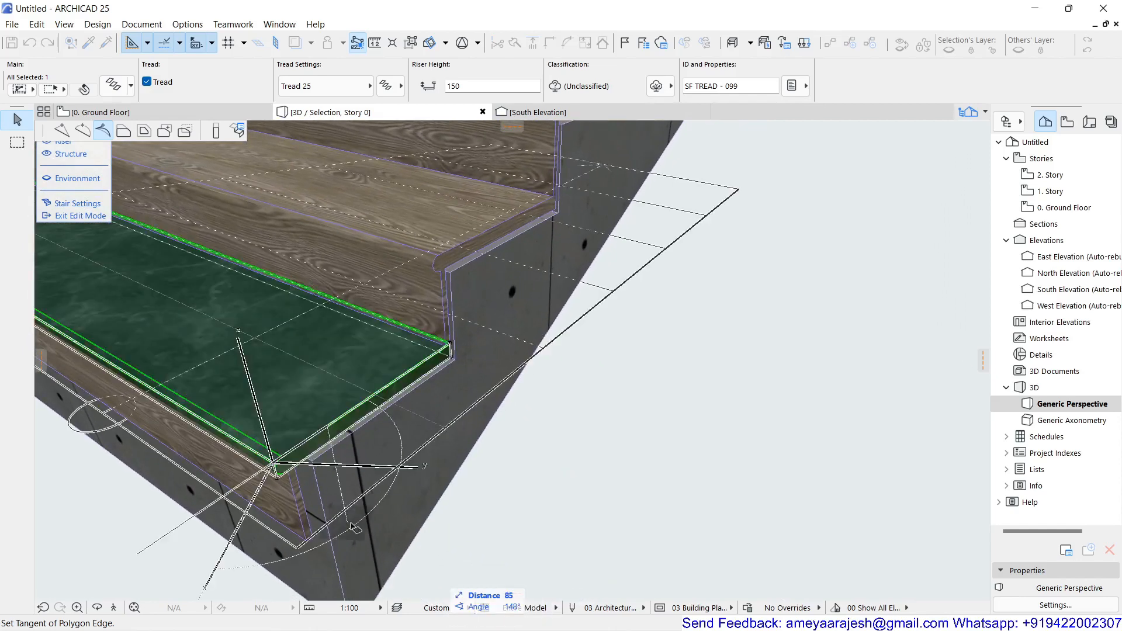
{"action": "left_click", "coordinate": [470, 582]}
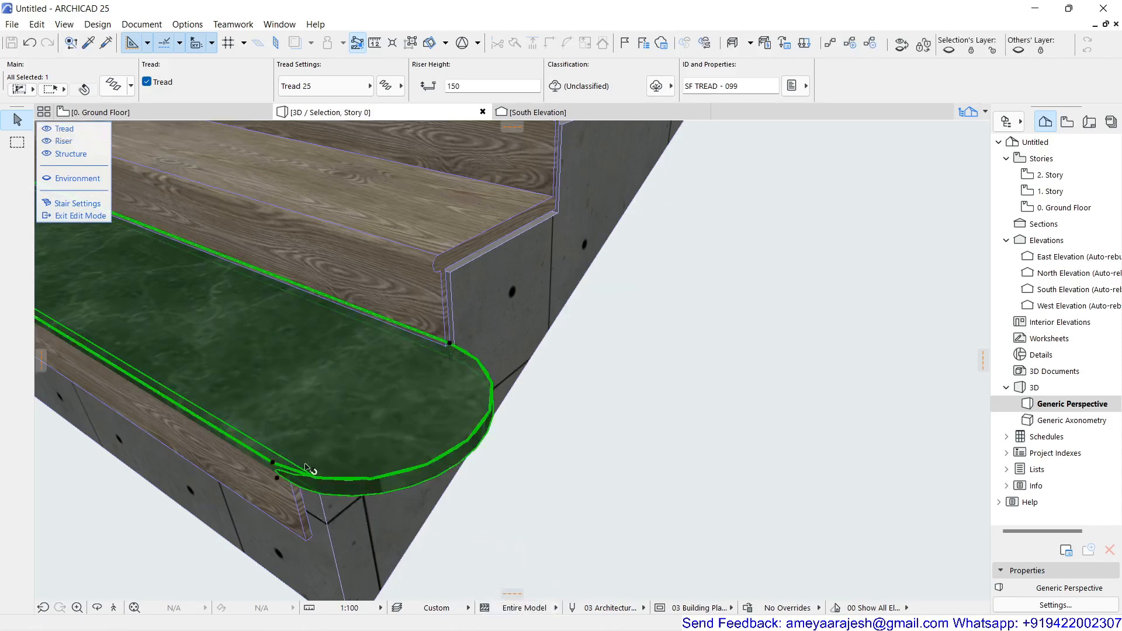
Step: Check the rounded end of the marble tread in the ground floor plan and on the whole stair in 3D
{"action": "left_click", "coordinate": [145, 113]}
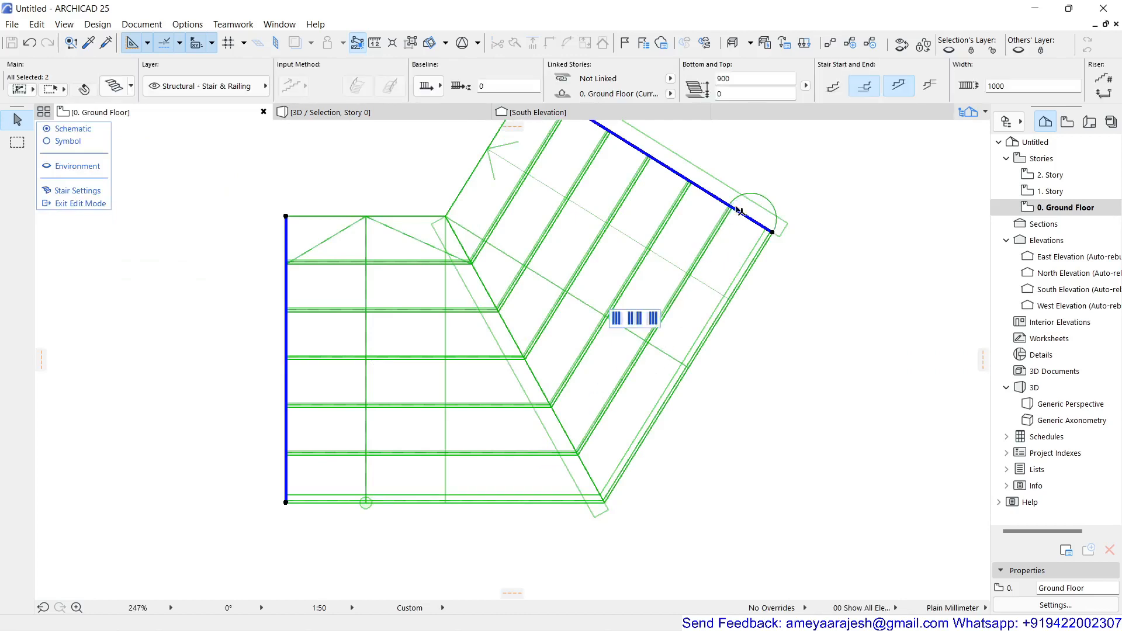
{"action": "scroll", "coordinate": [741, 211], "scroll_direction": "up", "scroll_amount": 3}
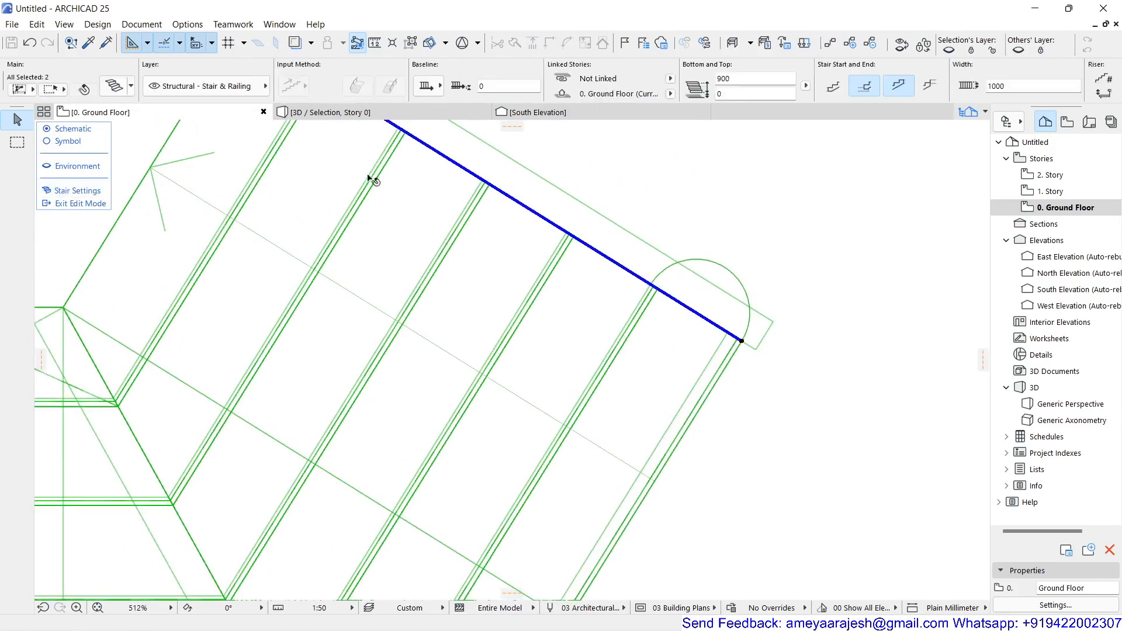
{"action": "left_click", "coordinate": [407, 111]}
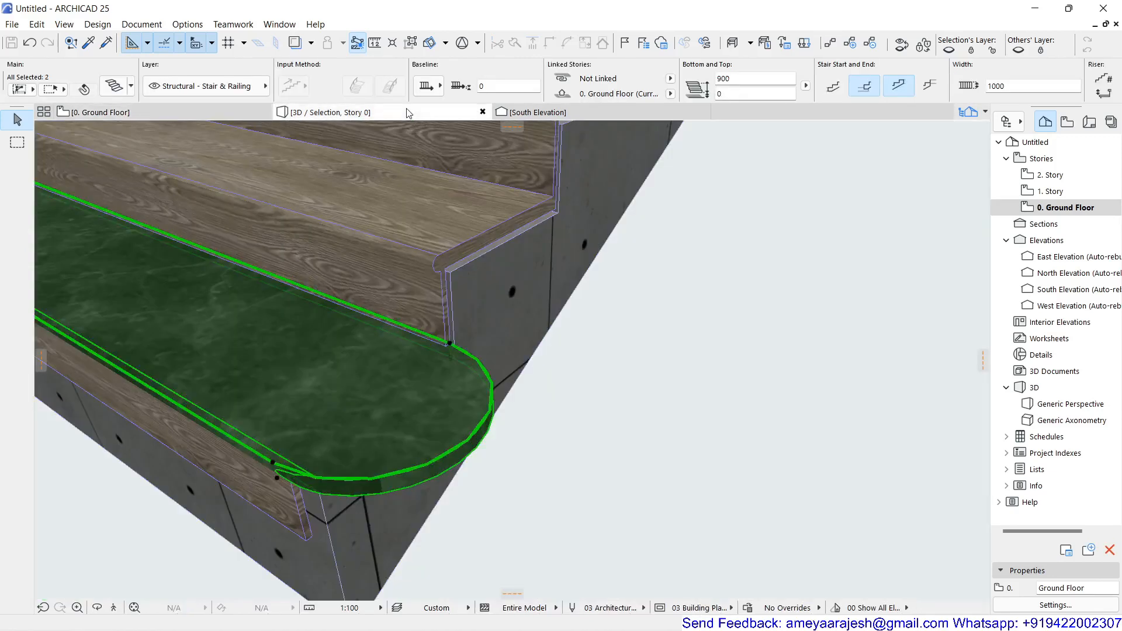
{"action": "double_click", "coordinate": [287, 302]}
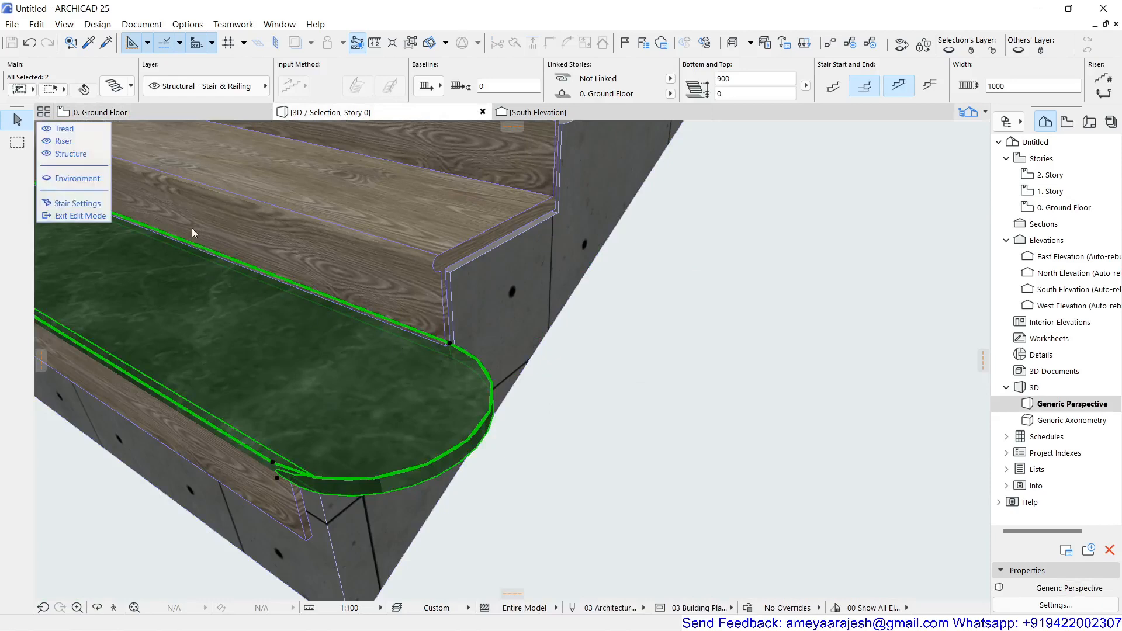
{"action": "scroll", "coordinate": [647, 344], "scroll_direction": "down", "scroll_amount": 5}
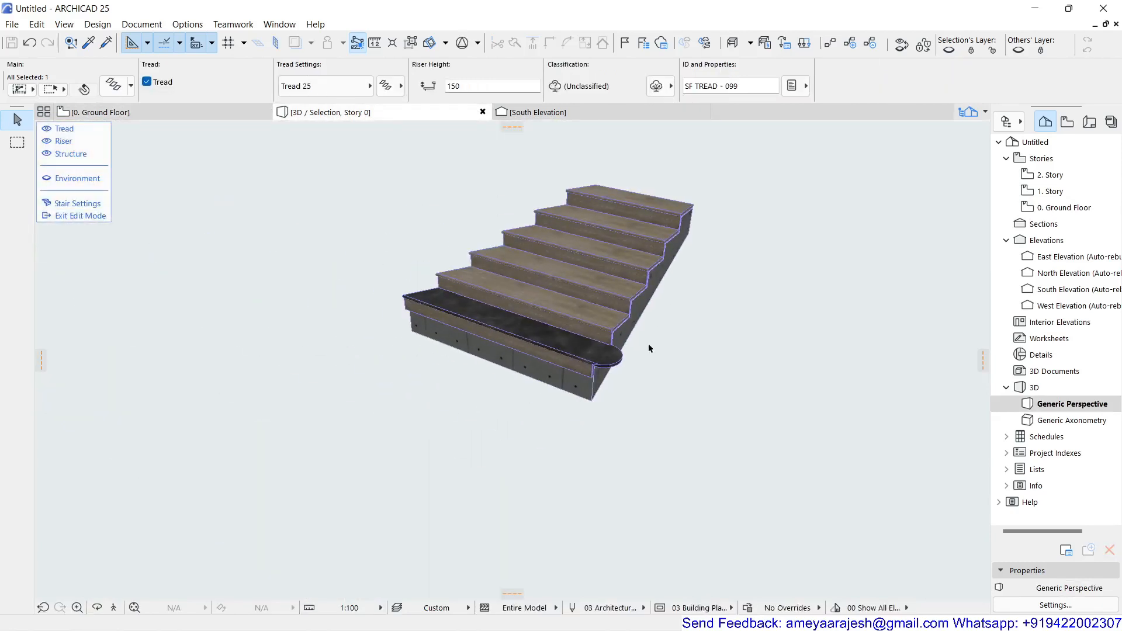
{"action": "middle_click_drag", "start_coordinate": [655, 292], "coordinate": [548, 403]}
{"action": "scroll", "coordinate": [447, 382], "scroll_direction": "up", "scroll_amount": 1}
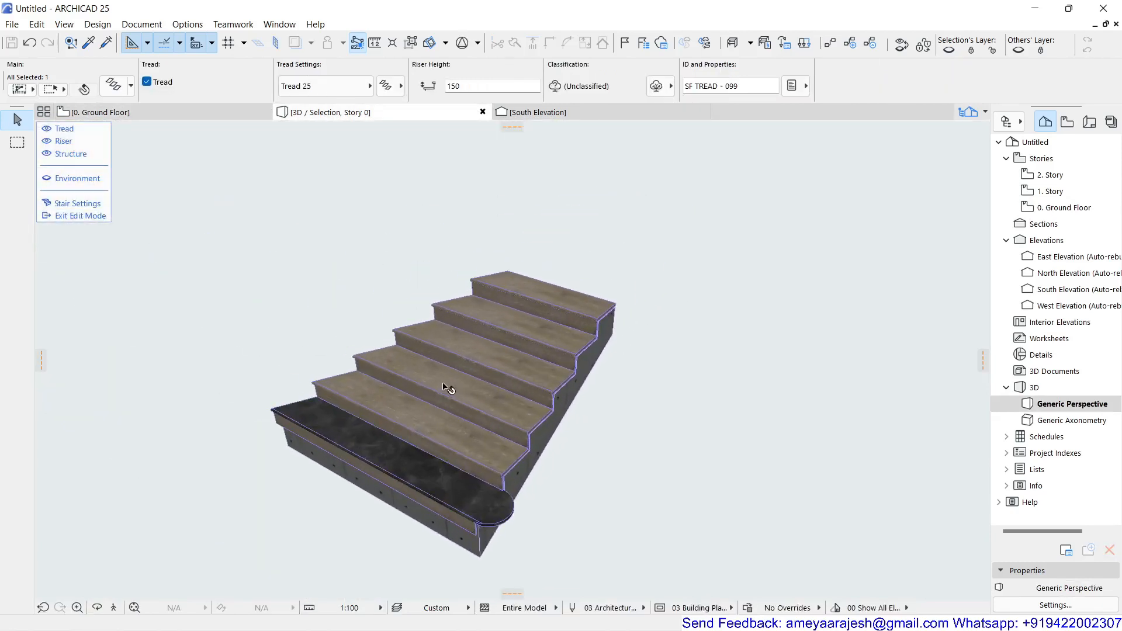
Step: Exit the stair's edit mode in 3D, clear the selection and view both mirrored flights from several sides
{"action": "left_click", "coordinate": [208, 114]}
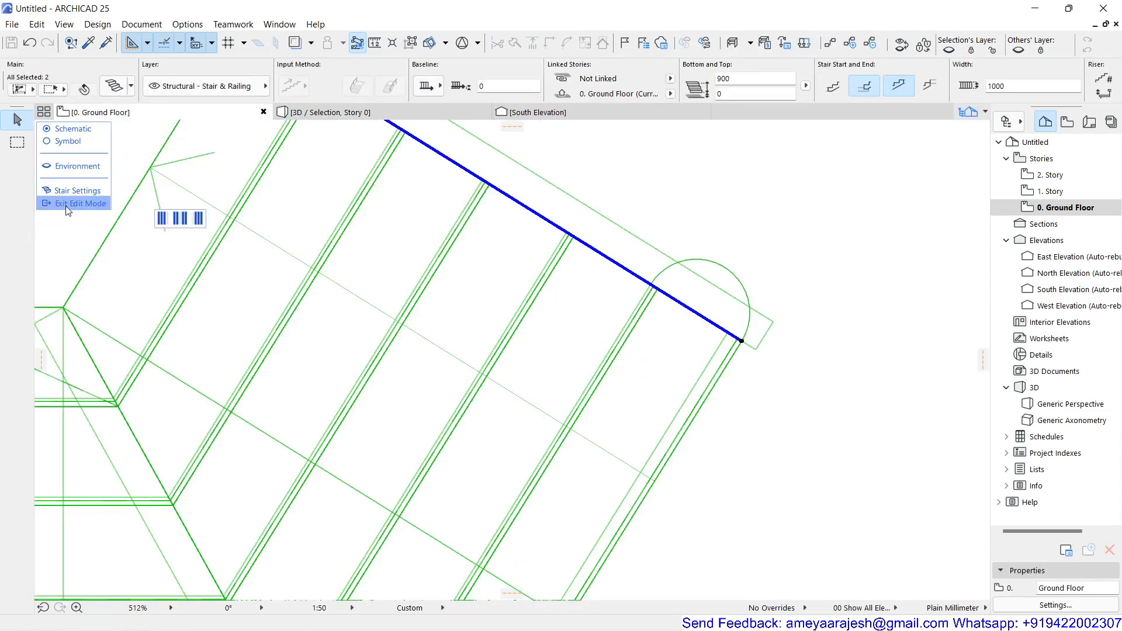
{"action": "scroll", "coordinate": [136, 214], "scroll_direction": "down", "scroll_amount": 3}
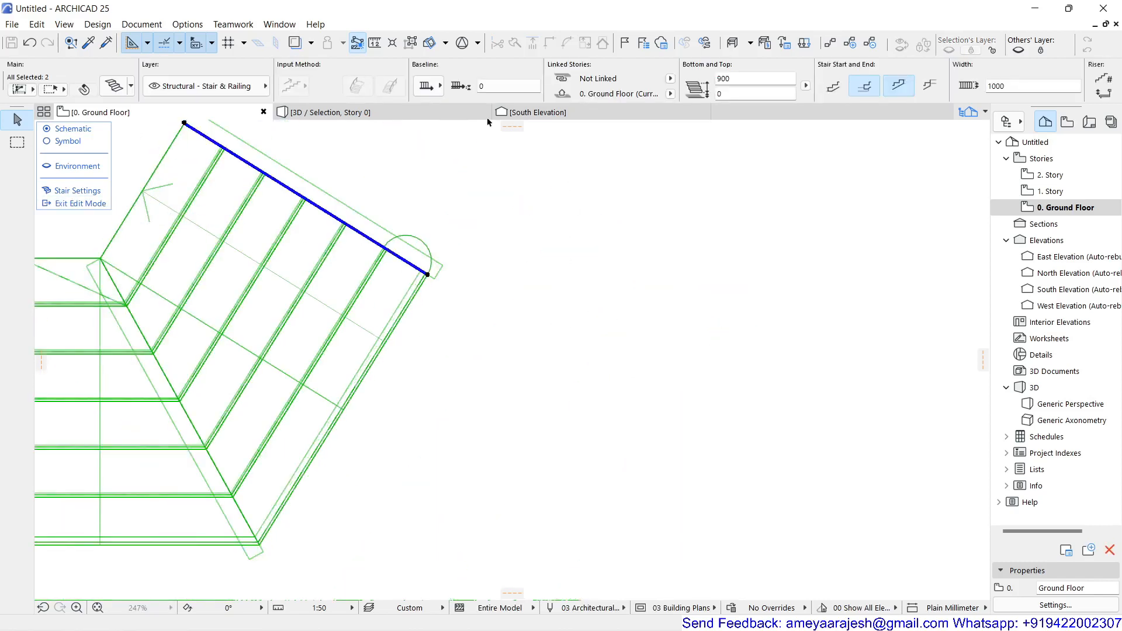
{"action": "mouse_move", "coordinate": [451, 117]}
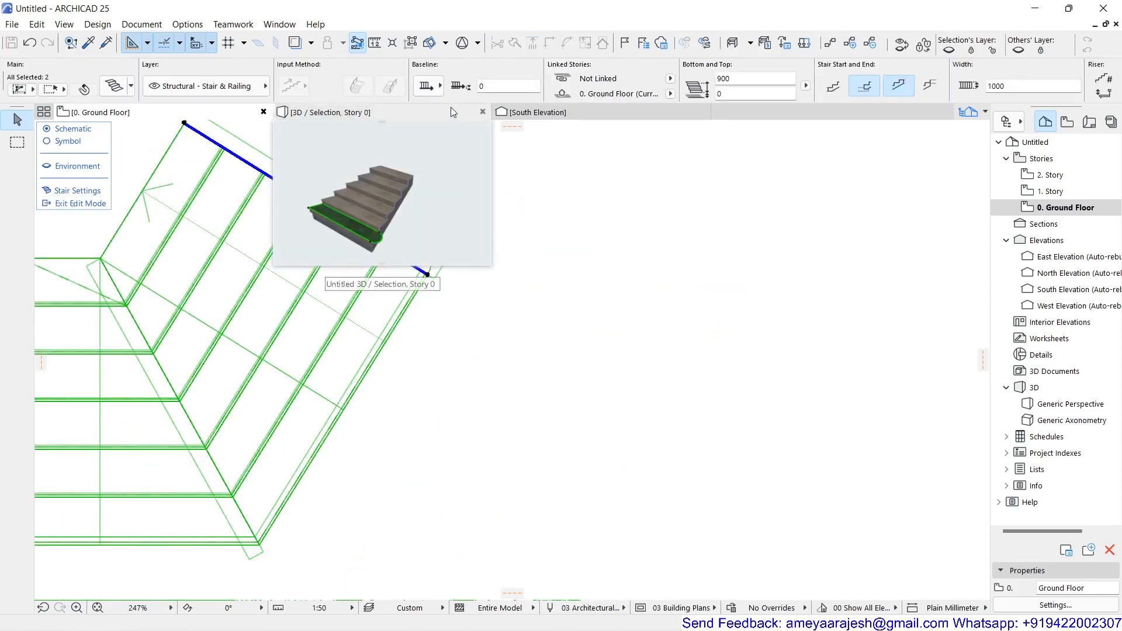
{"action": "left_click", "coordinate": [400, 112]}
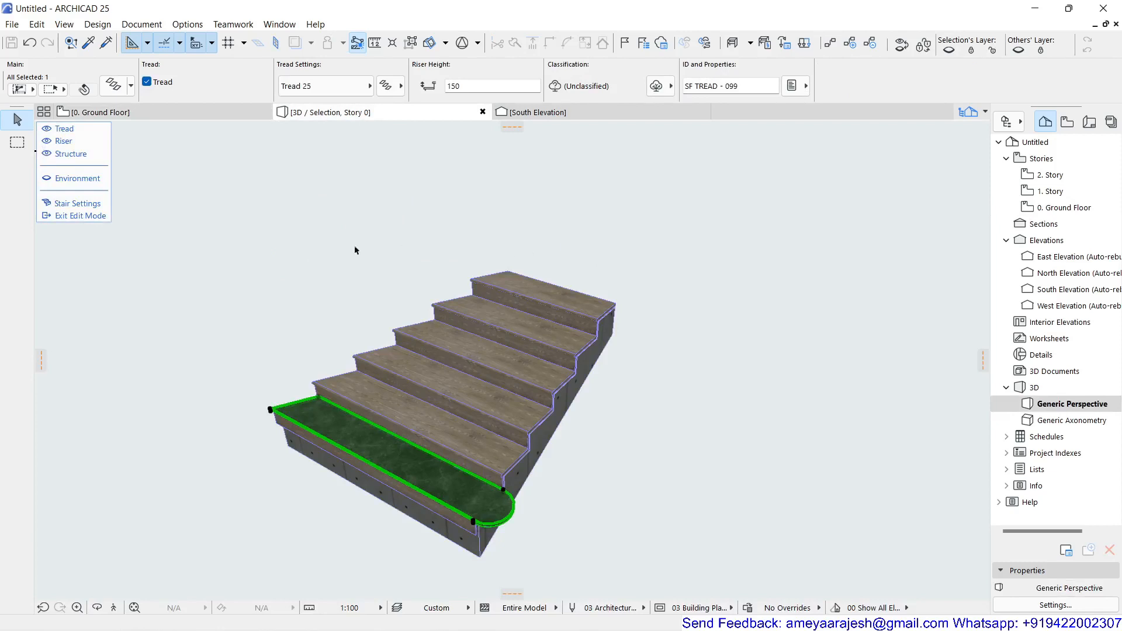
{"action": "left_click", "coordinate": [83, 216]}
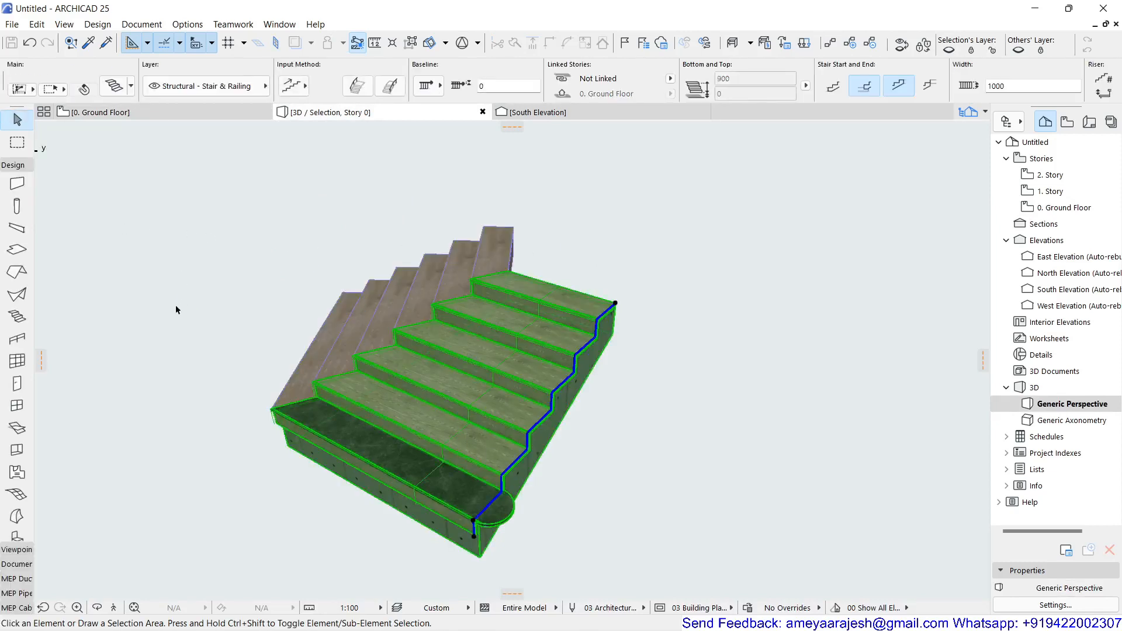
{"action": "left_click", "coordinate": [175, 304]}
{"action": "middle_click_drag", "start_coordinate": [203, 397], "coordinate": [551, 351], "text": "shift"}
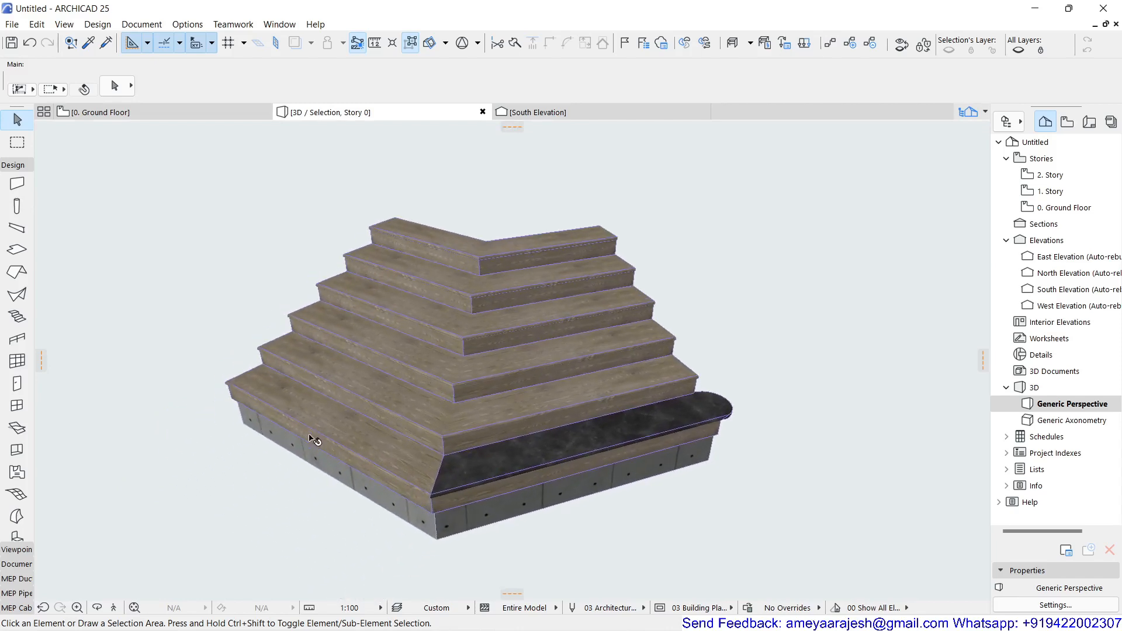
{"action": "middle_click_drag", "start_coordinate": [313, 440], "coordinate": [554, 383], "text": "shift"}
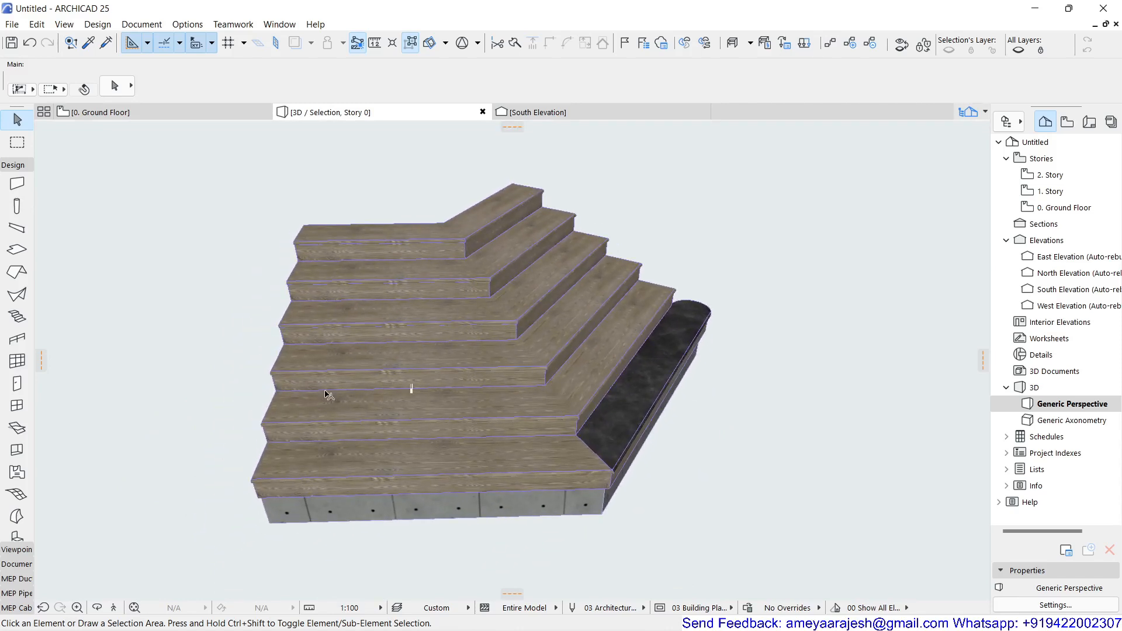
Step: Return to the ground floor plan with all the stairs in view and deselect the two mirrored flights
{"action": "left_click", "coordinate": [161, 109]}
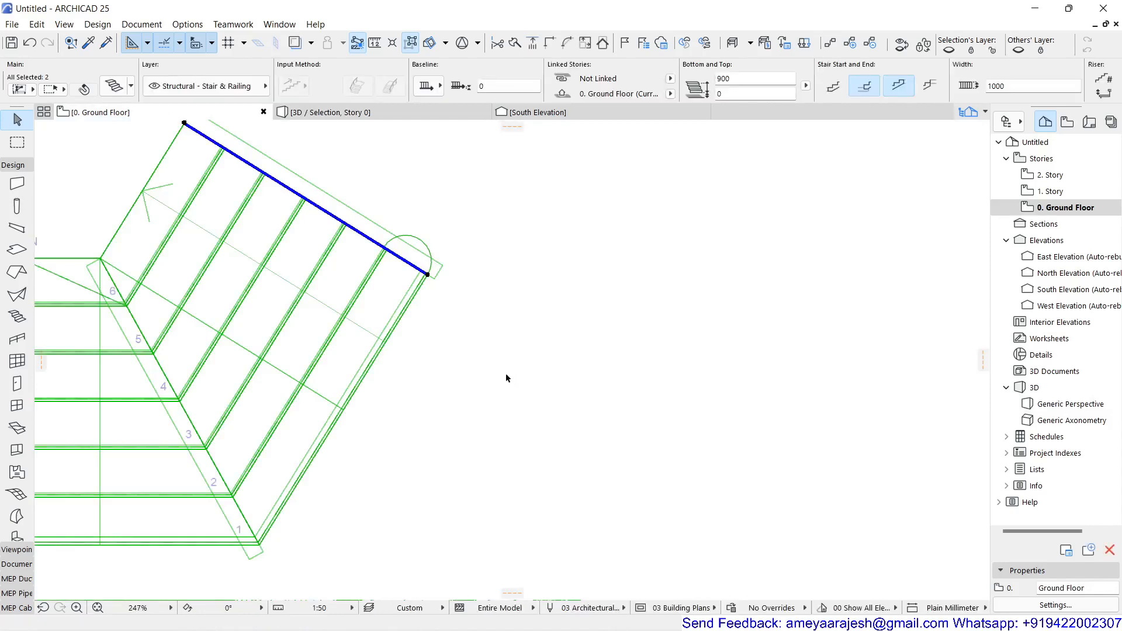
{"action": "middle_click", "coordinate": [516, 361]}
{"action": "middle_click", "coordinate": [516, 361]}
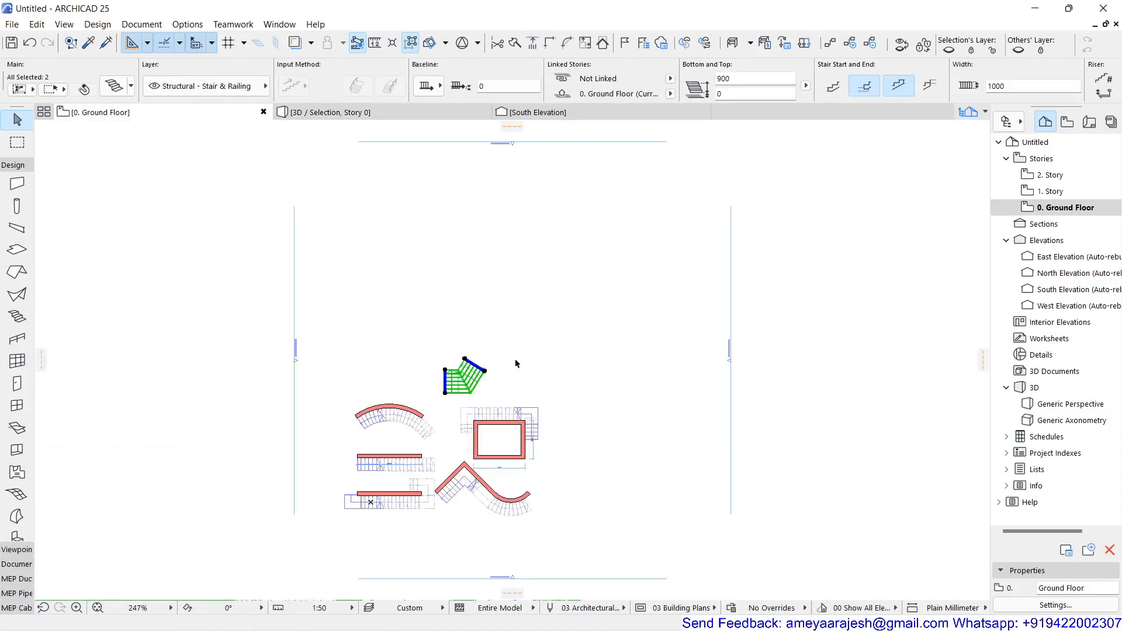
{"action": "scroll", "coordinate": [429, 464], "scroll_direction": "up", "scroll_amount": 5}
{"action": "middle_click_drag", "start_coordinate": [431, 461], "coordinate": [484, 440]}
{"action": "scroll", "coordinate": [485, 442], "scroll_direction": "down", "scroll_amount": 1}
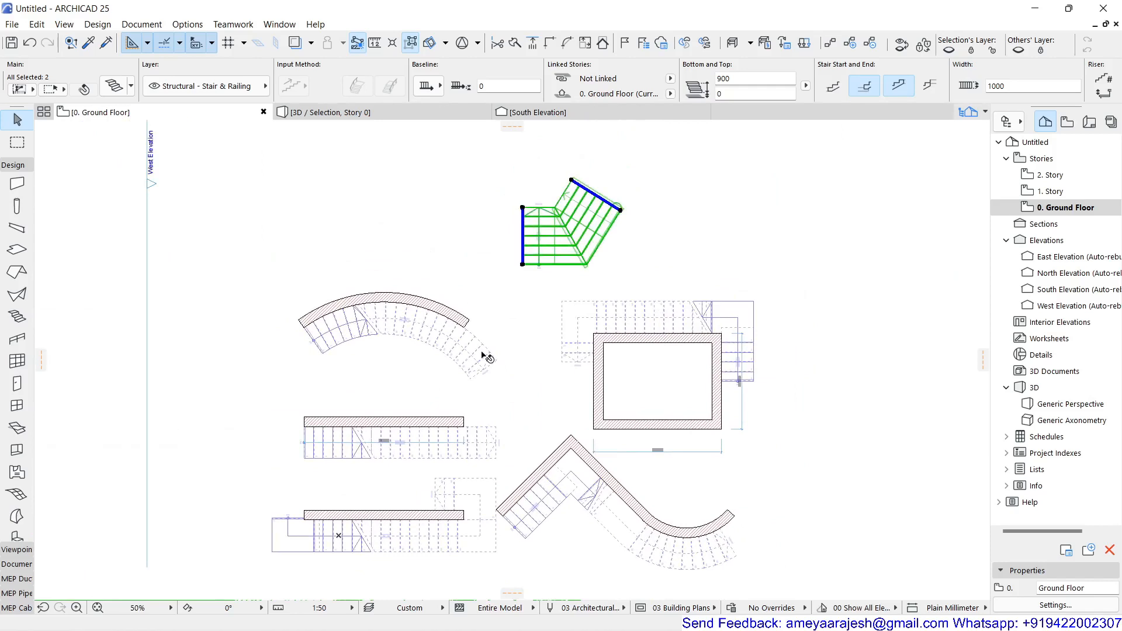
{"action": "left_click", "coordinate": [814, 425]}
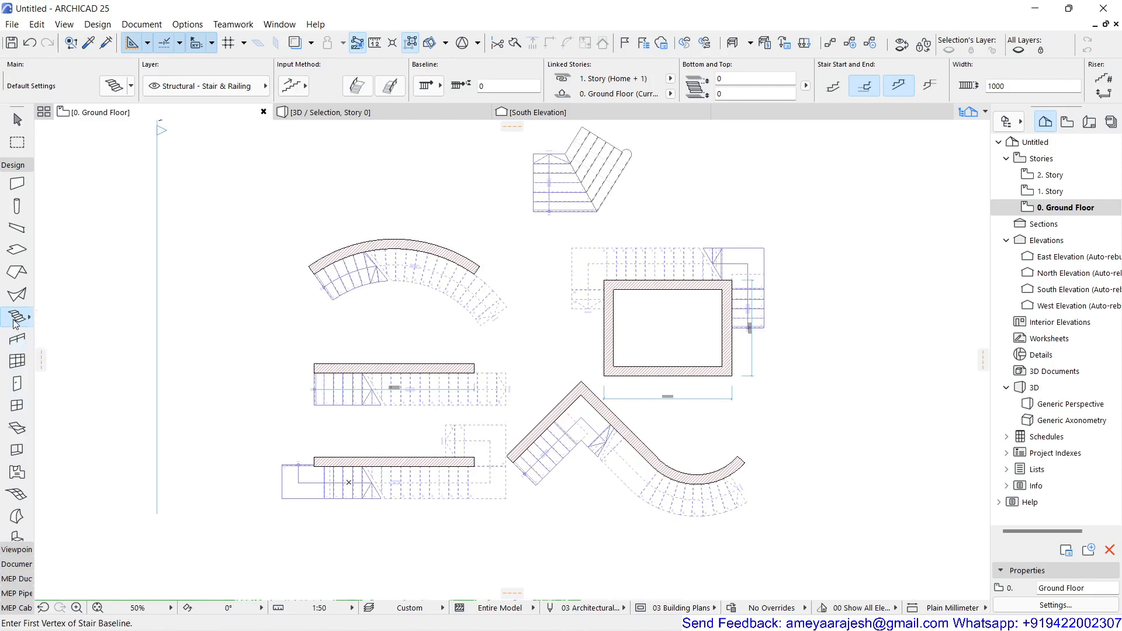
Step: Set the default settings for new stairs to 20 risers
{"action": "key", "text": "ctrl+t"}
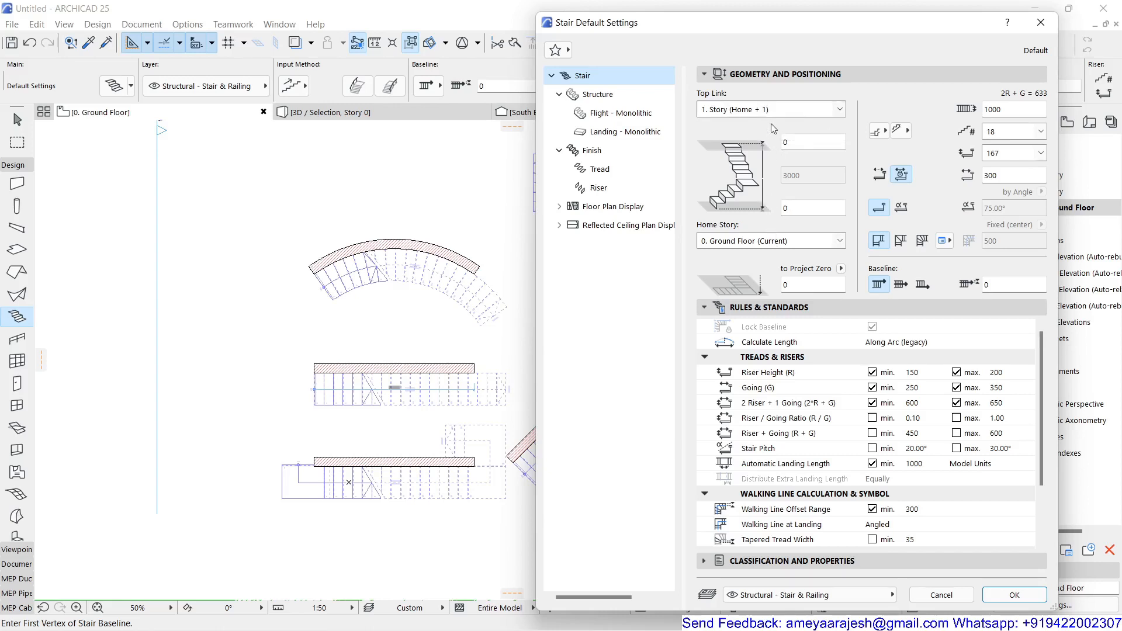
{"action": "left_click", "coordinate": [1041, 131]}
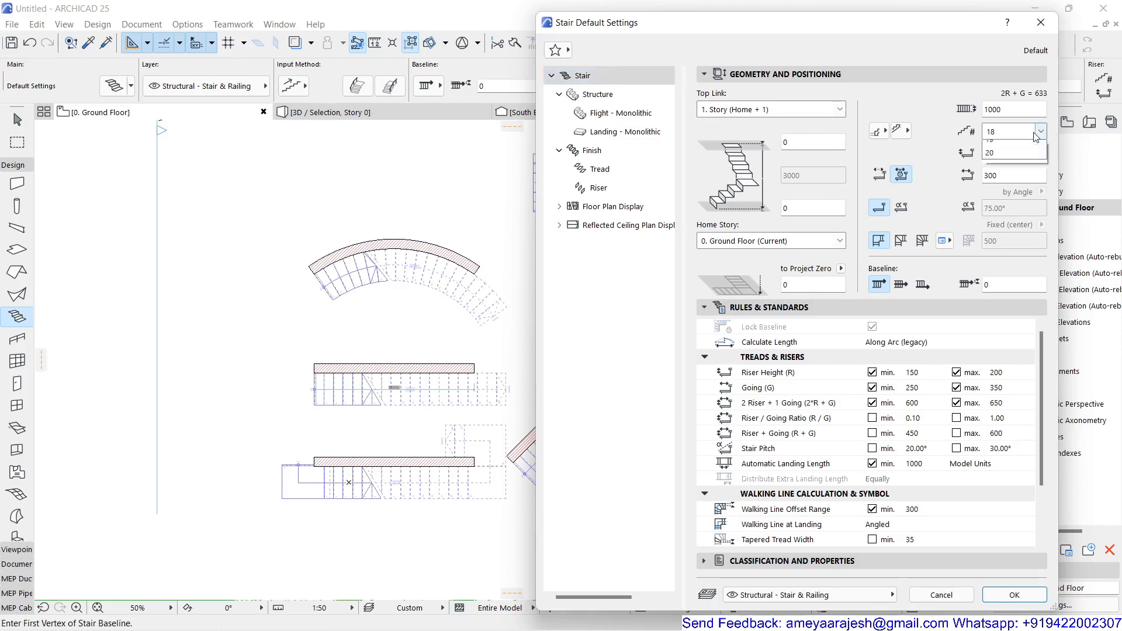
{"action": "left_click", "coordinate": [1006, 175]}
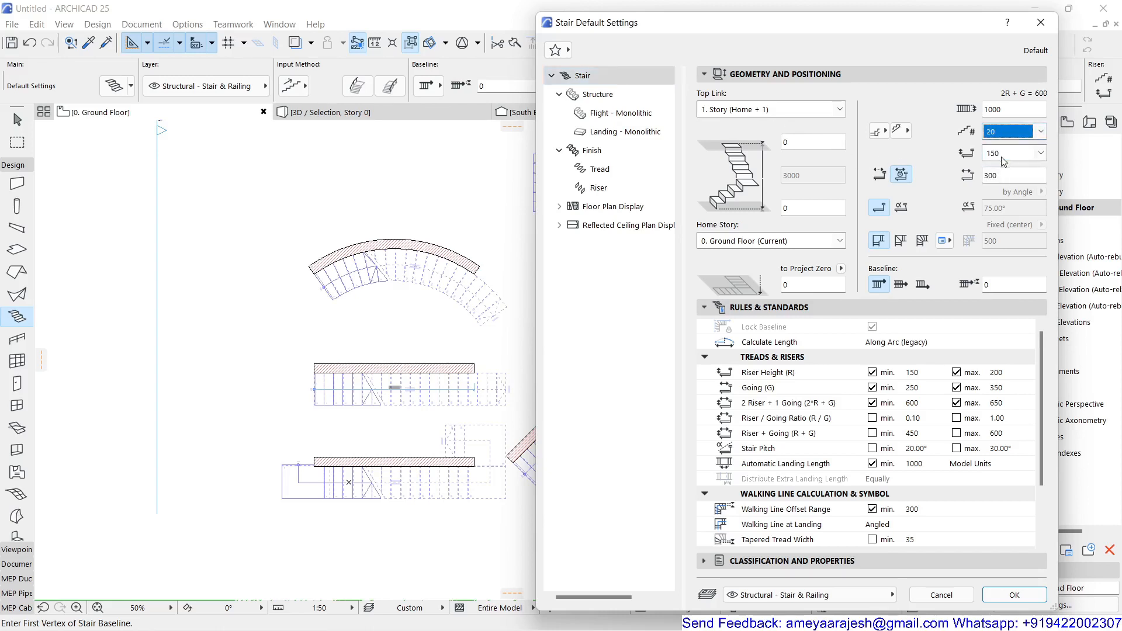
{"action": "left_click", "coordinate": [701, 181]}
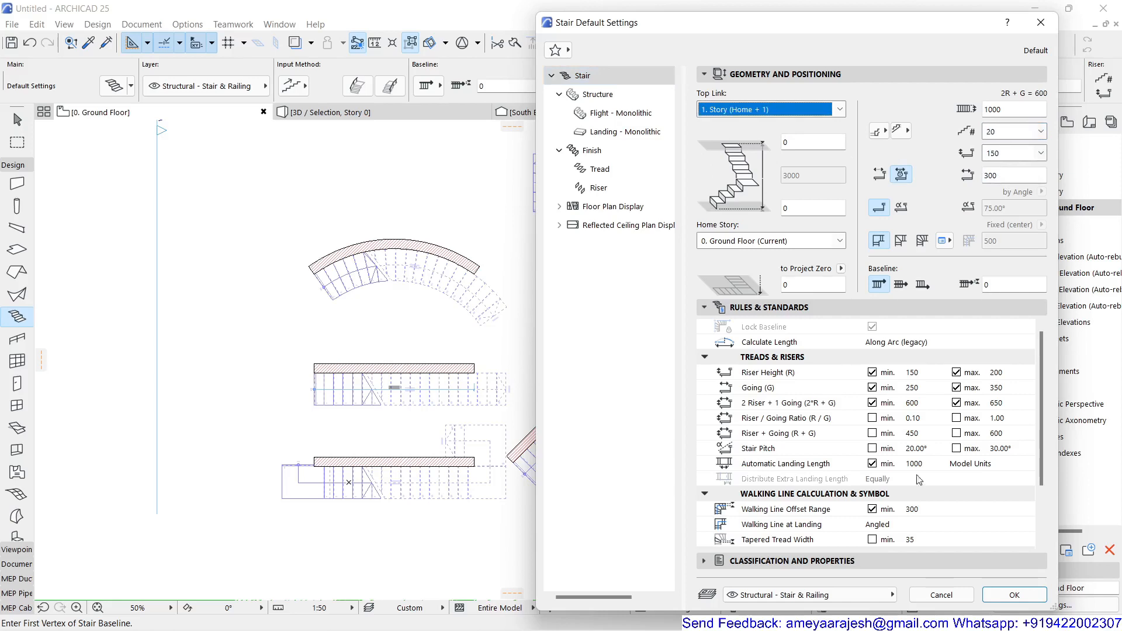
{"action": "left_click", "coordinate": [1014, 594]}
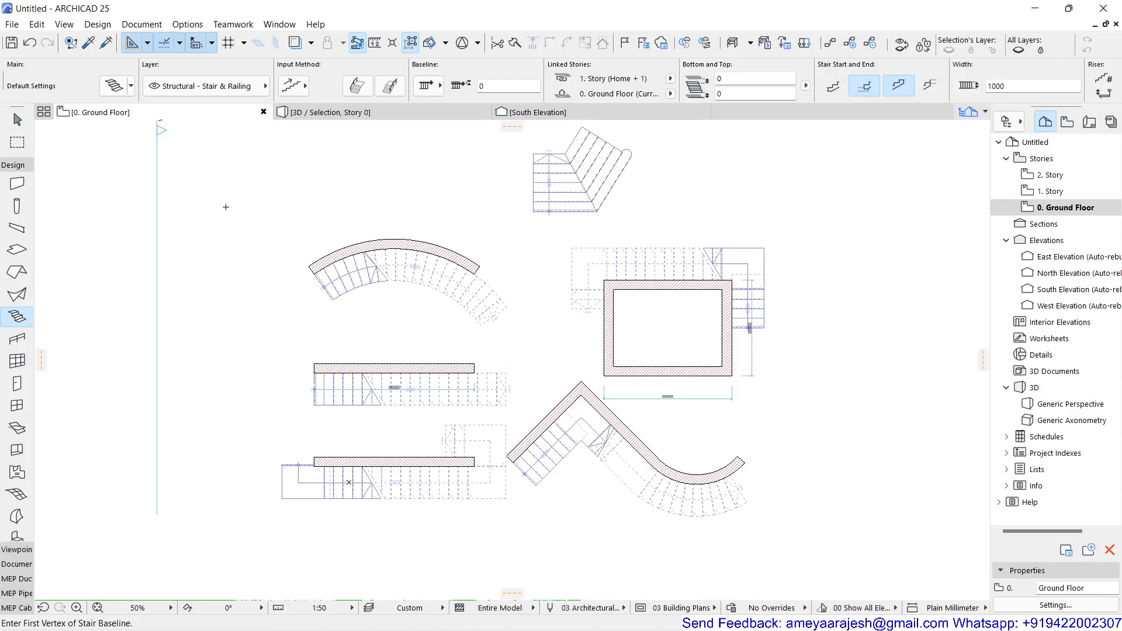
Step: Start a new stair near the plan's upper-left area with consecutive baseline segments of 2100 mm, 900 mm and 1200 mm, forming a U-turn
{"action": "left_click", "coordinate": [226, 207]}
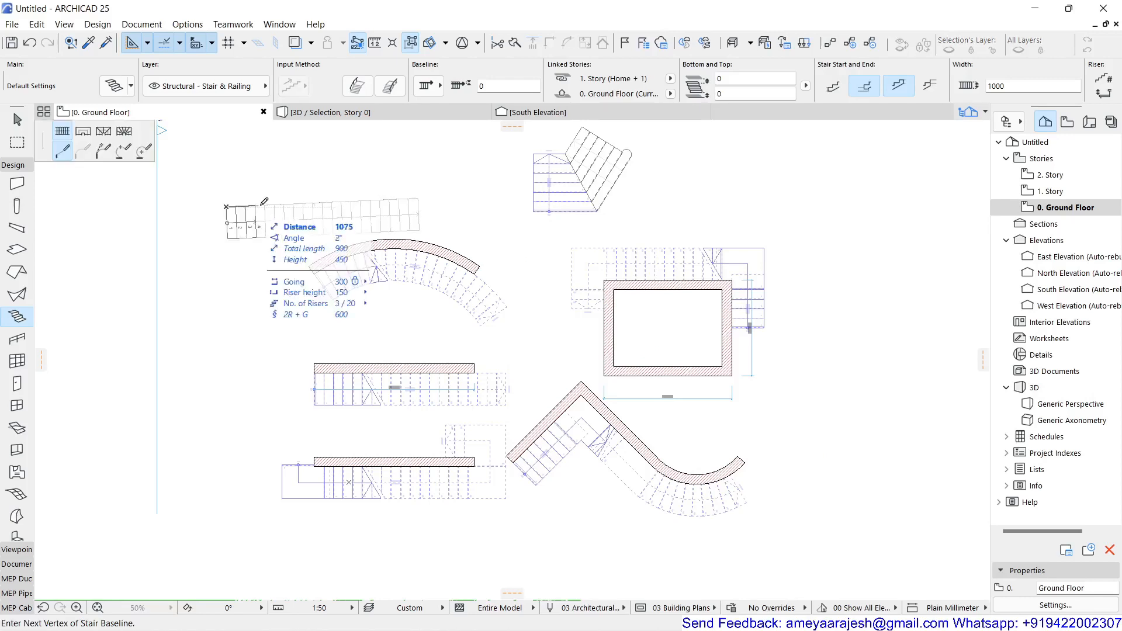
{"action": "middle_click_drag", "start_coordinate": [409, 295], "coordinate": [552, 386]}
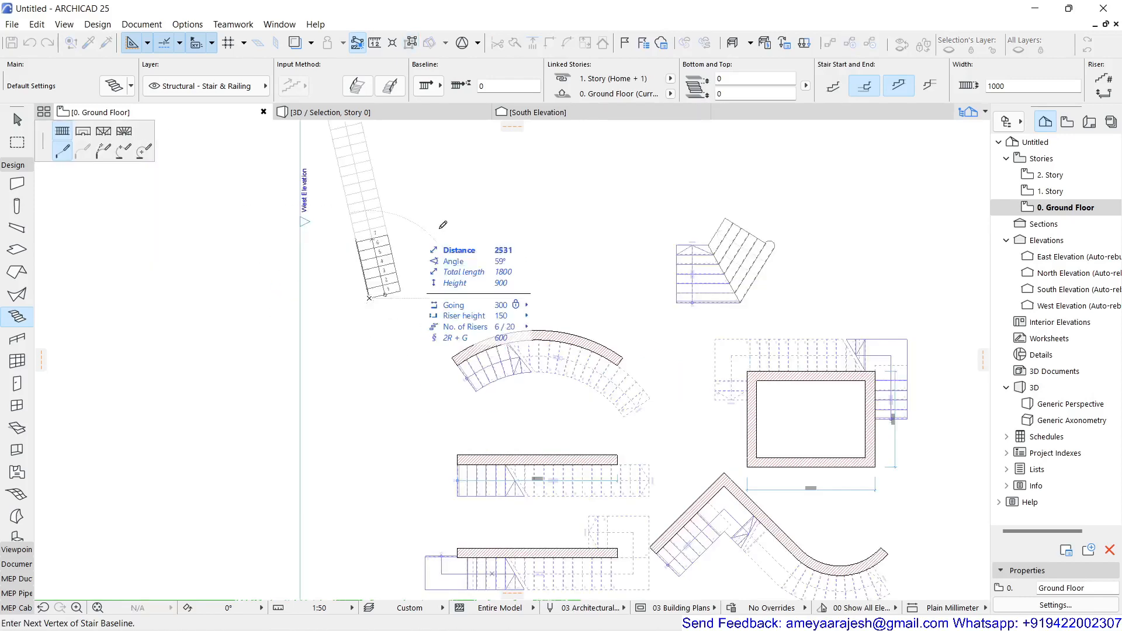
{"action": "scroll", "coordinate": [480, 253], "scroll_direction": "up", "scroll_amount": 4}
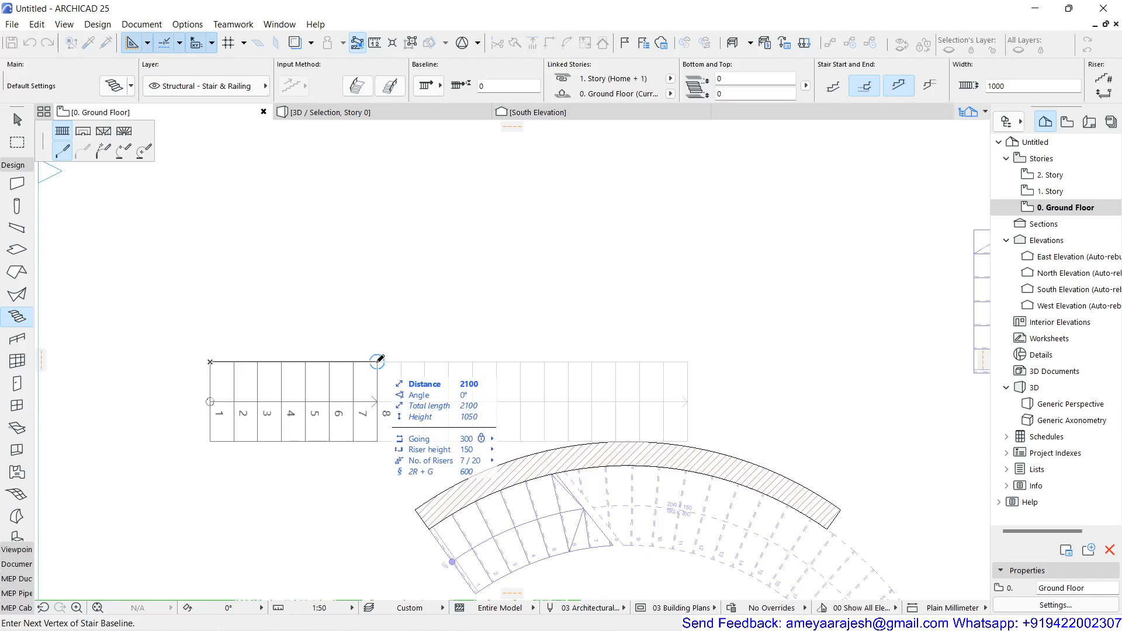
{"action": "left_click", "coordinate": [377, 362]}
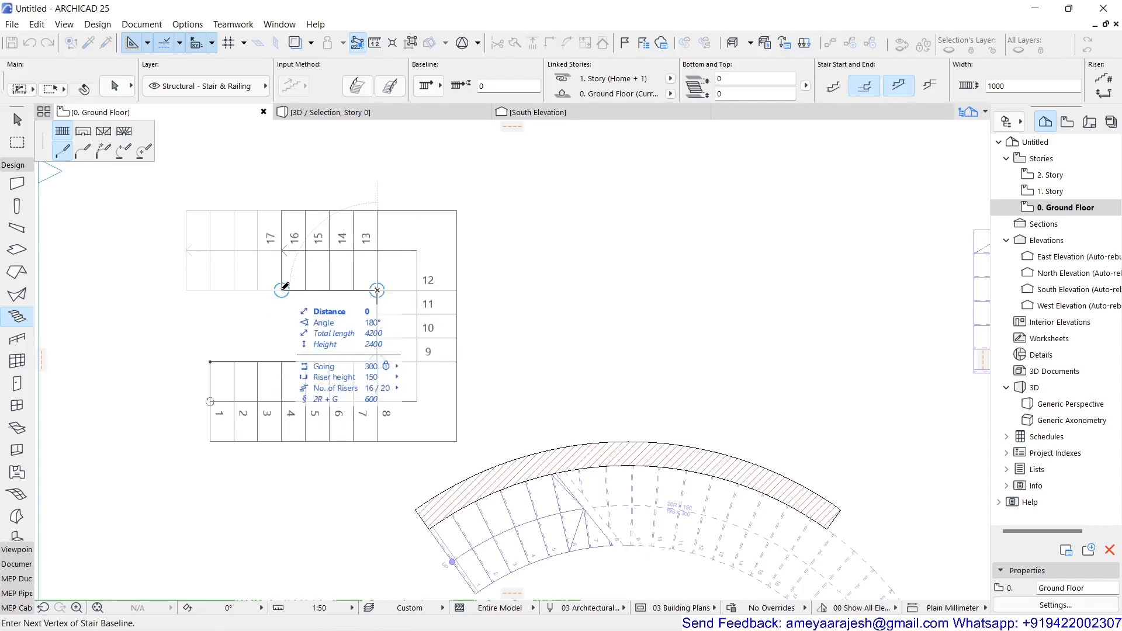
{"action": "left_click", "coordinate": [283, 289]}
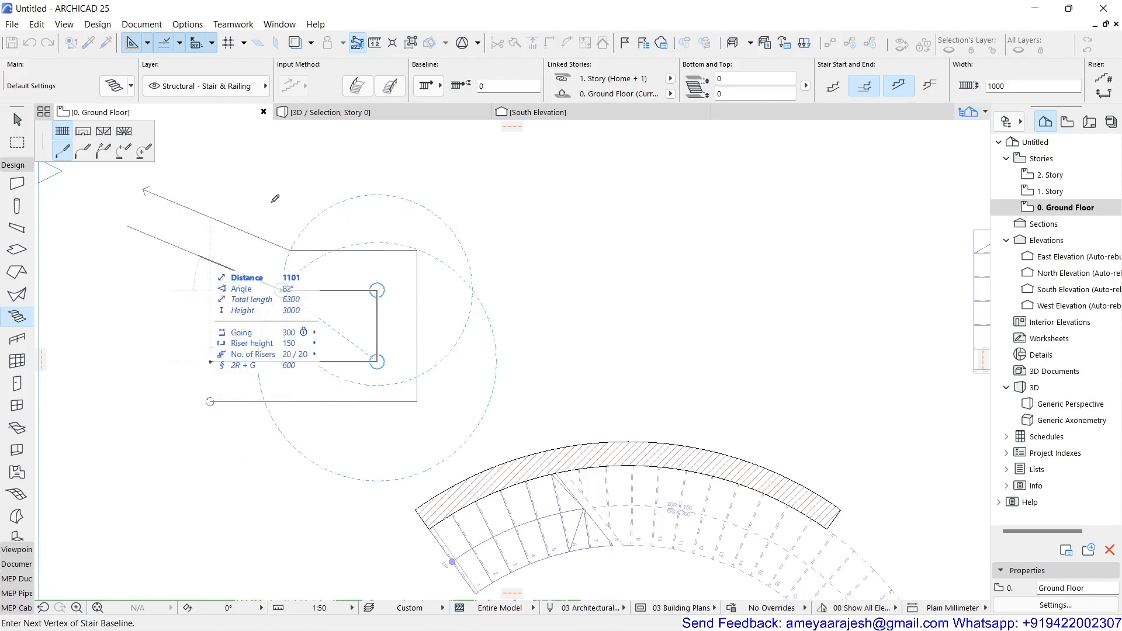
{"action": "left_click", "coordinate": [281, 290]}
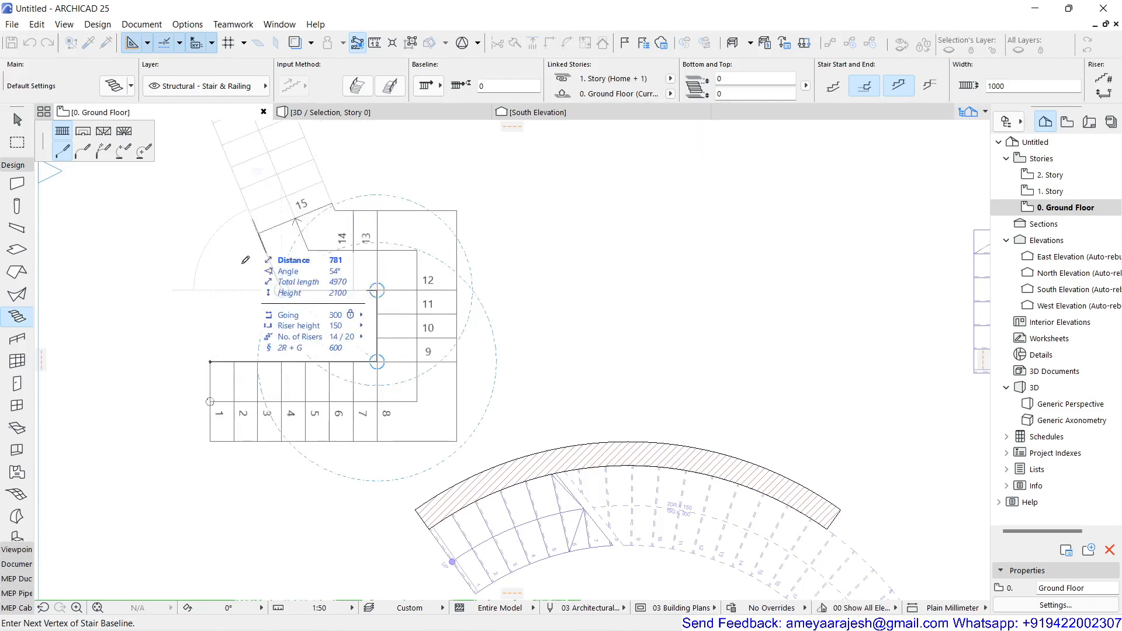
{"action": "left_click", "coordinate": [282, 290]}
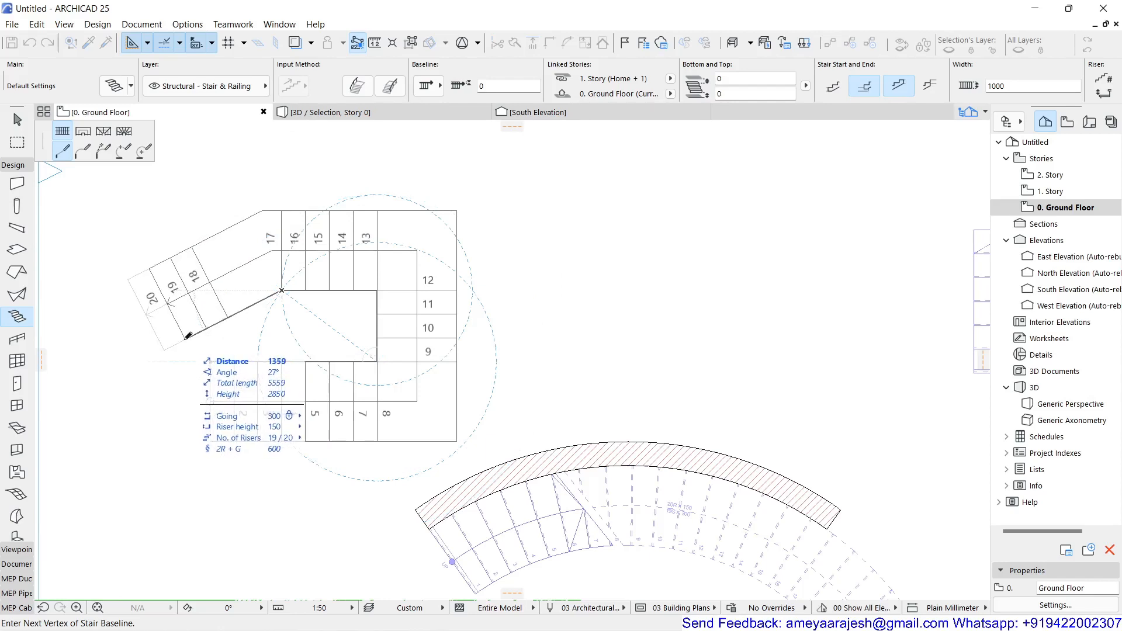
{"action": "left_click", "coordinate": [188, 336]}
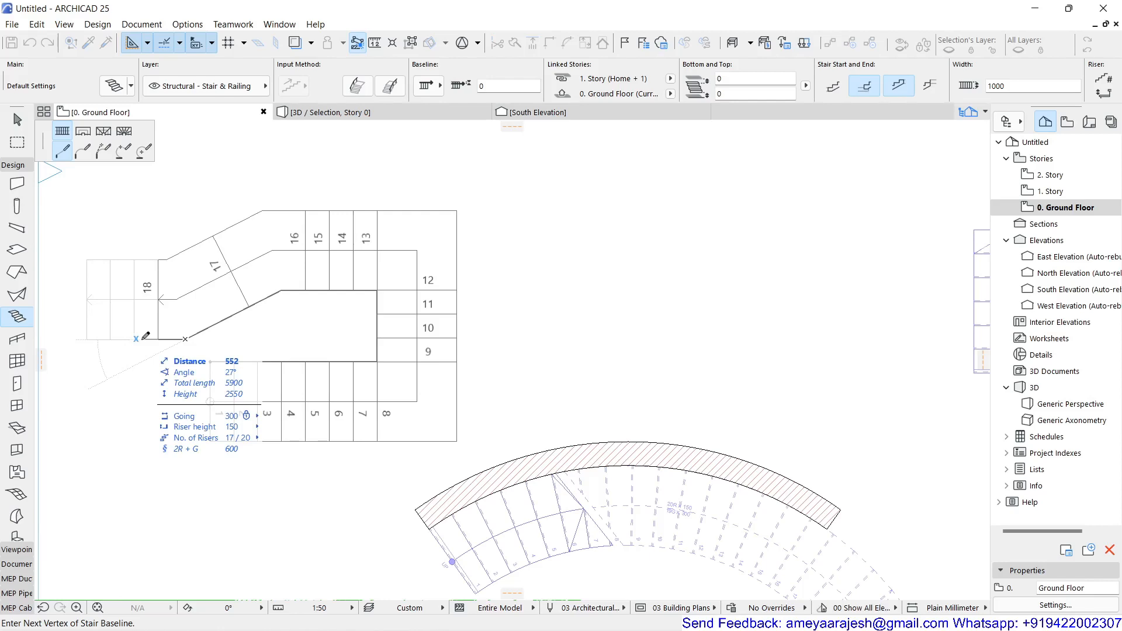
{"action": "left_click", "coordinate": [142, 338]}
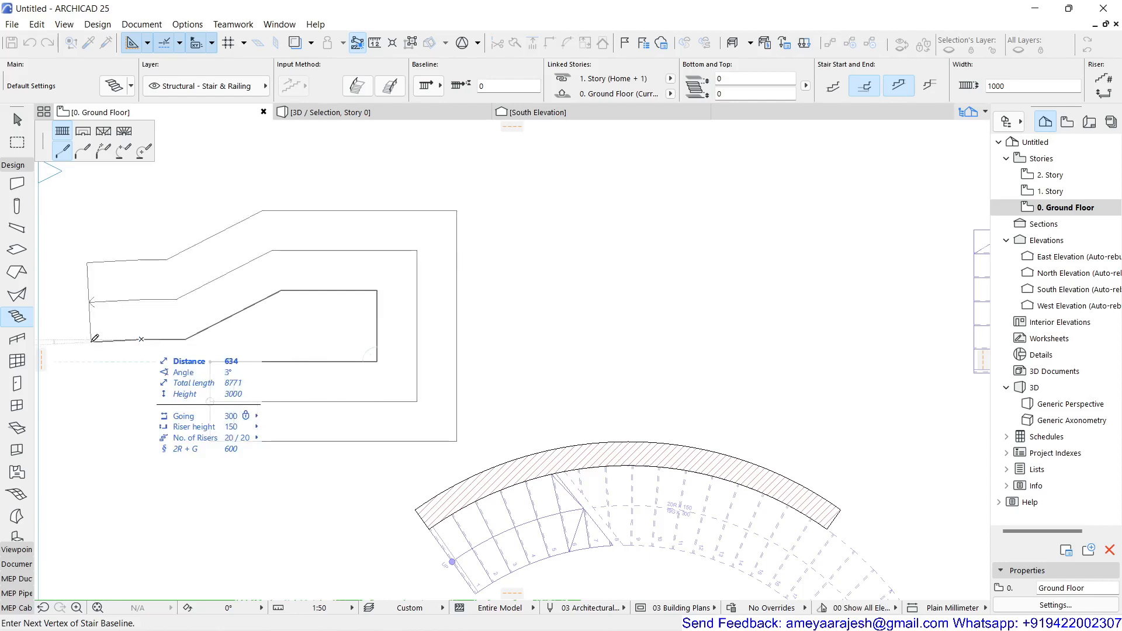
{"action": "key", "text": "BackSpace"}
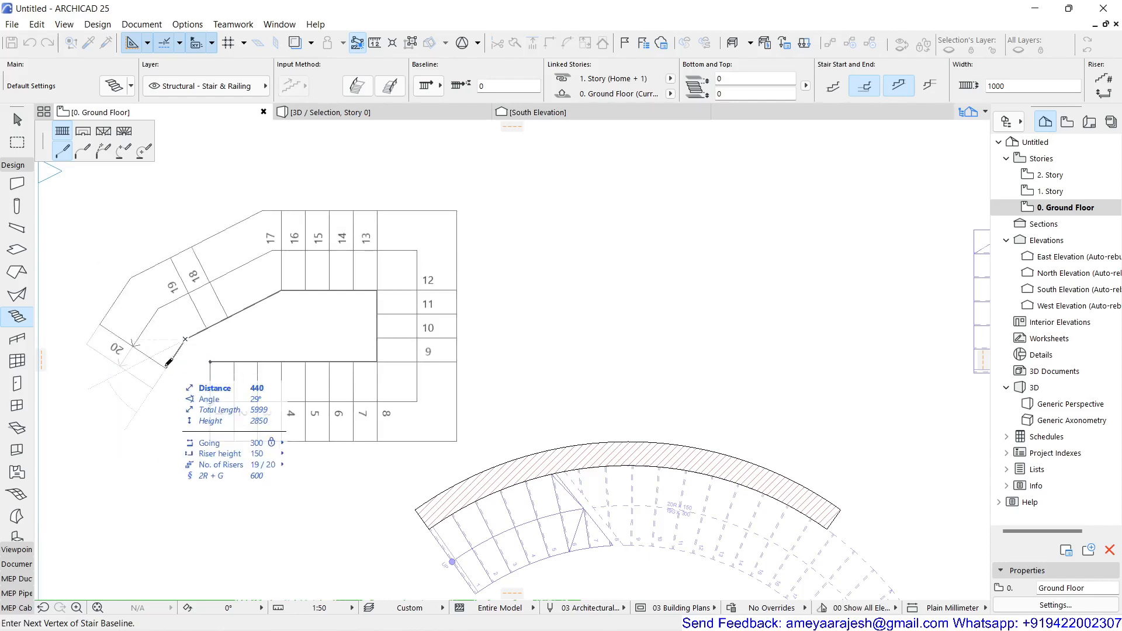
{"action": "key", "text": "BackSpace"}
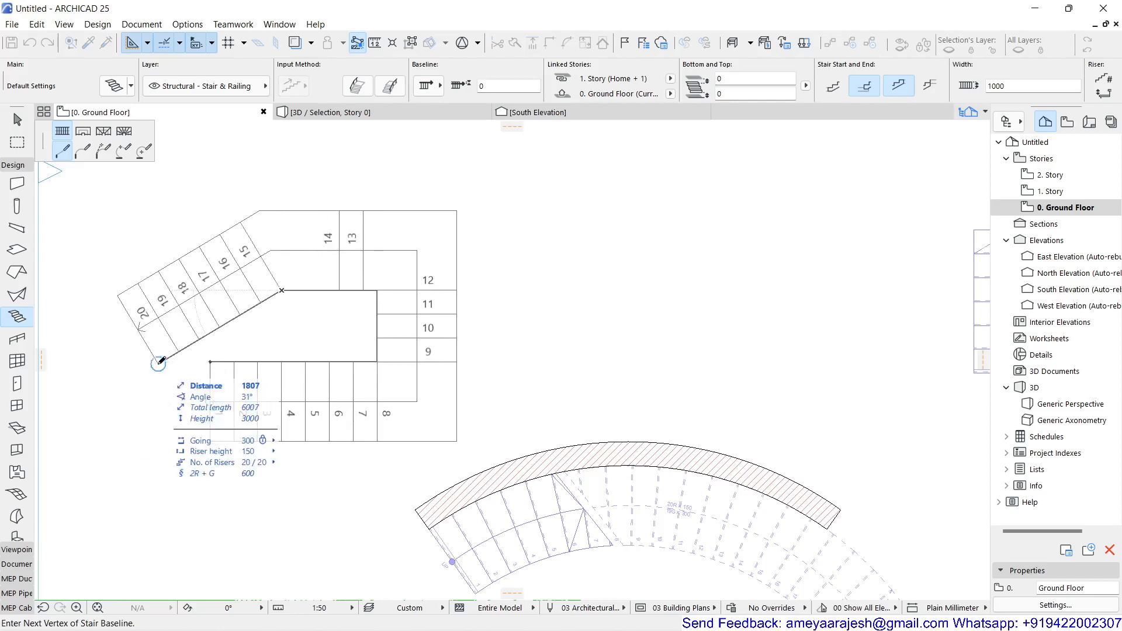
Step: Finish the 20-riser stair with an angled last baseline segment about 1807 mm long at about 31°
{"action": "double_click", "coordinate": [159, 362]}
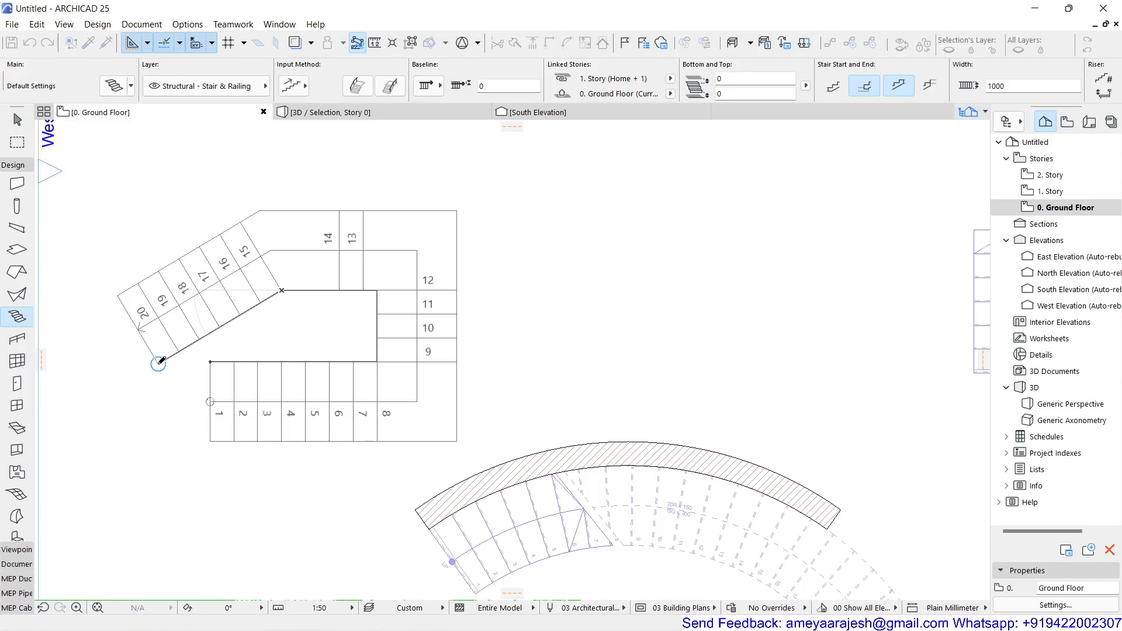
{"action": "scroll", "coordinate": [148, 436], "scroll_direction": "down", "scroll_amount": 5}
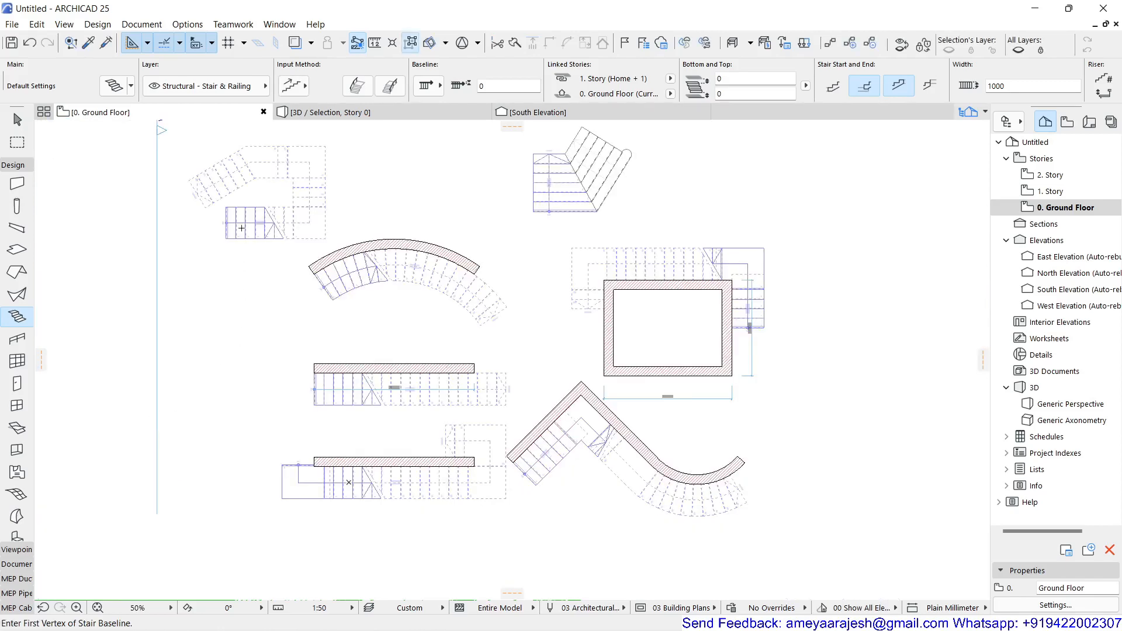
{"action": "scroll", "coordinate": [237, 164], "scroll_direction": "up", "scroll_amount": 6}
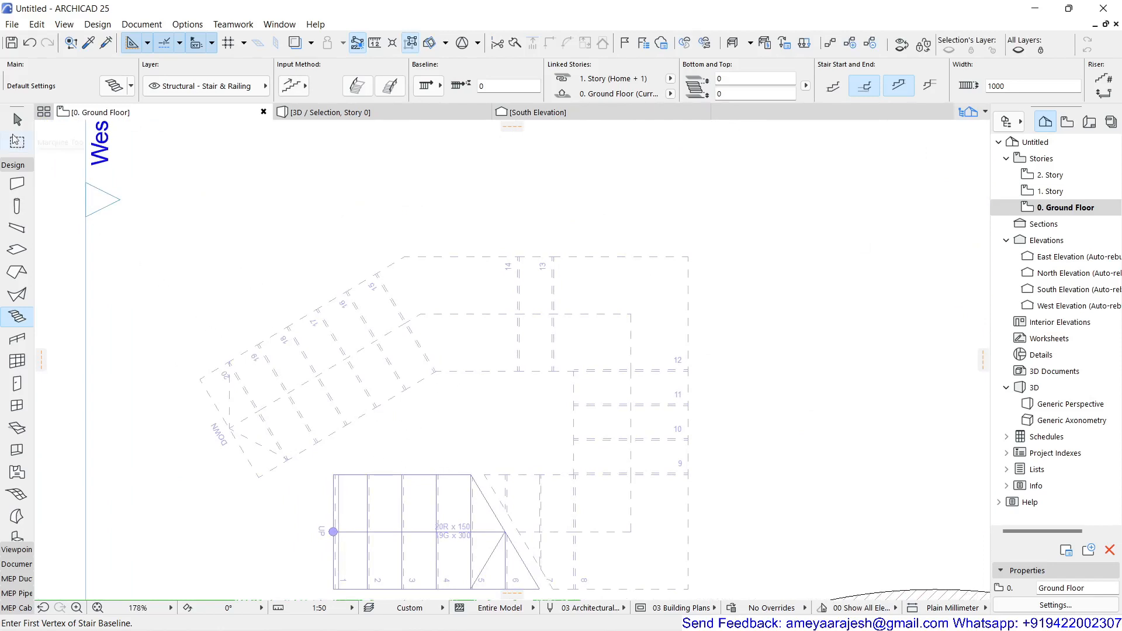
Step: Select the new stair with the angled last flight in the ground floor plan
{"action": "left_click", "coordinate": [17, 120]}
{"action": "left_click", "coordinate": [431, 493]}
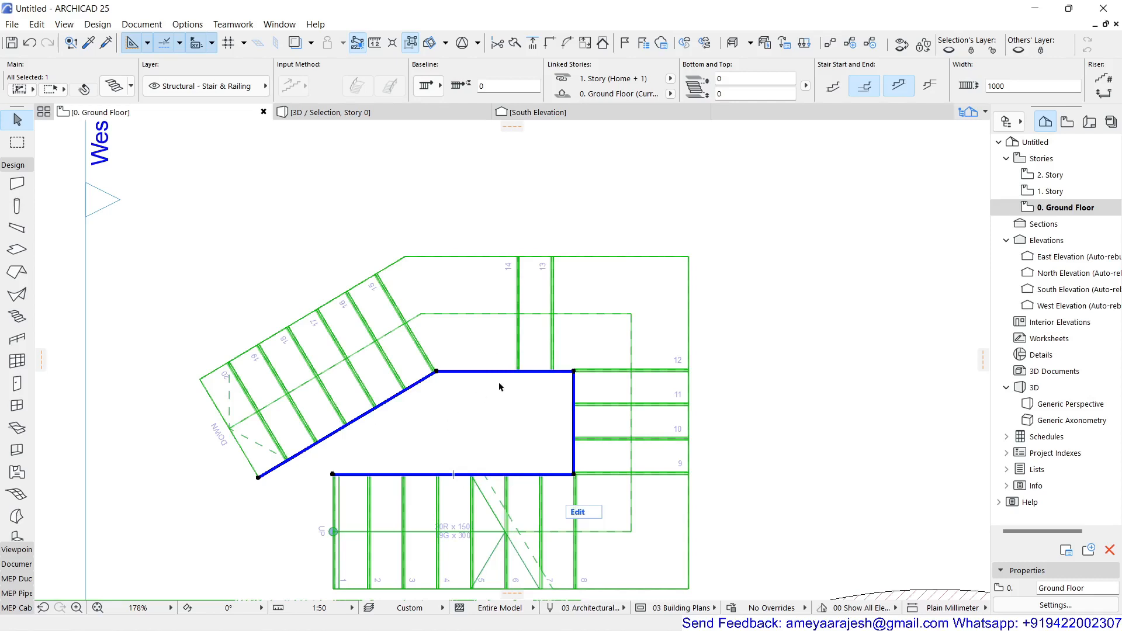
{"action": "scroll", "coordinate": [490, 402], "scroll_direction": "down", "scroll_amount": 3}
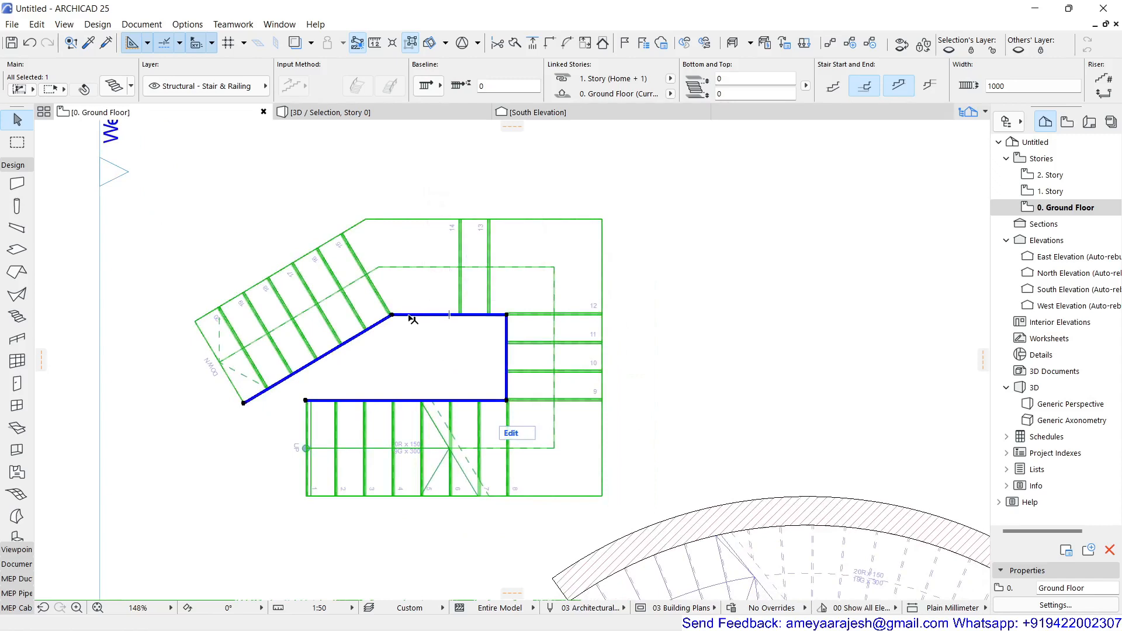
{"action": "left_click", "coordinate": [409, 316]}
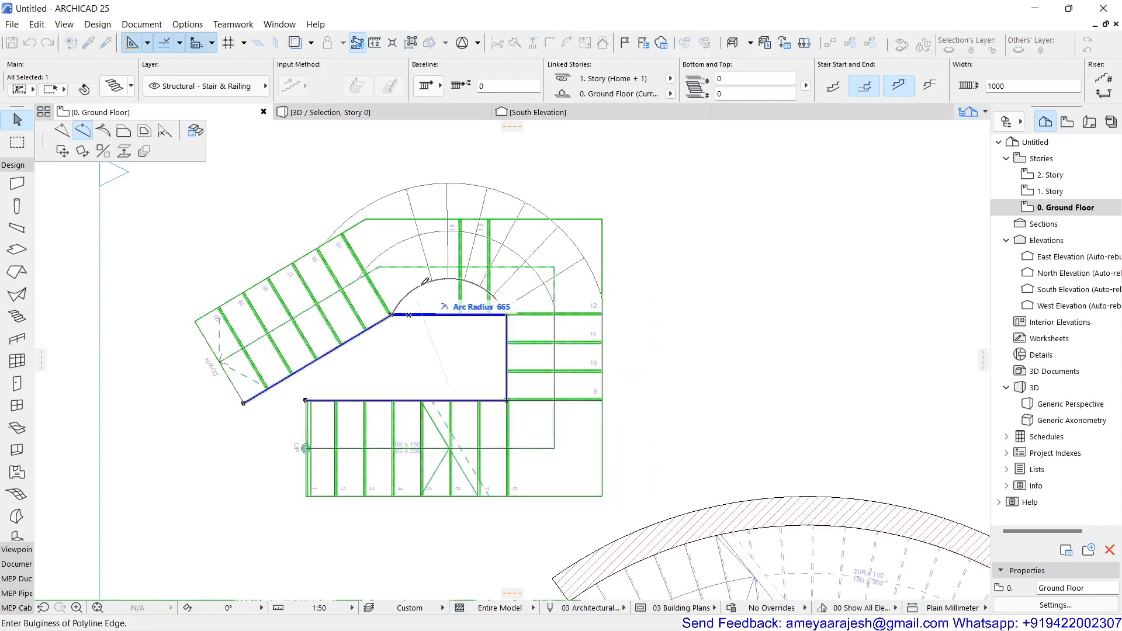
{"action": "key", "text": "Escape"}
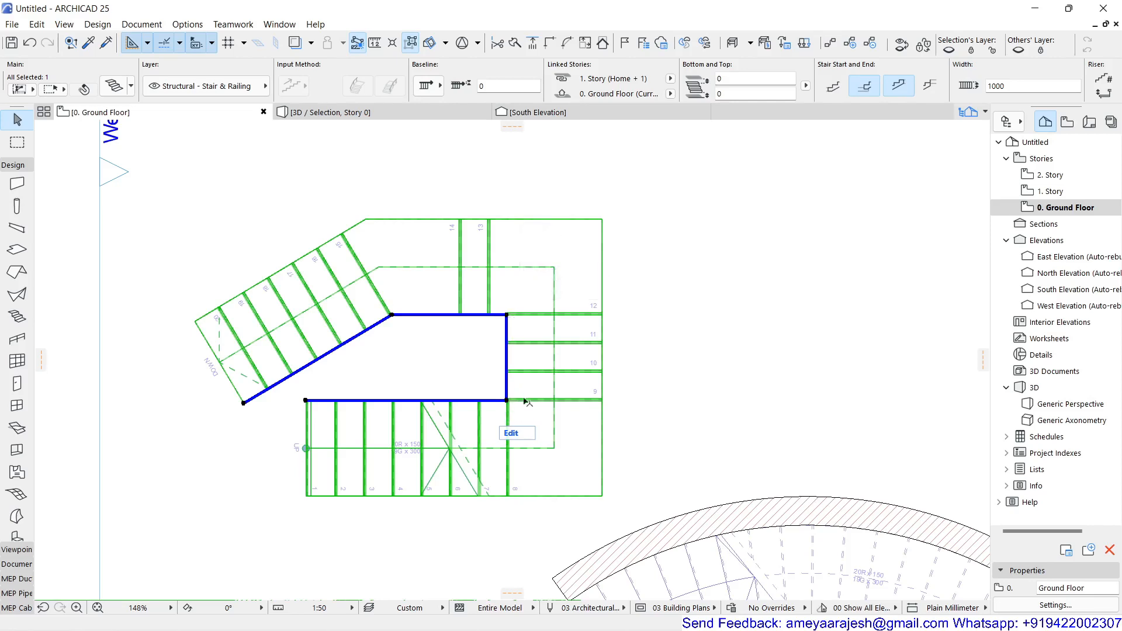
Step: Set the landing at the corner between risers 12 and 13 to Fixed riser offset with linked offsets, applied to the clicked turning only
{"action": "scroll", "coordinate": [517, 412], "scroll_direction": "up", "scroll_amount": 2}
{"action": "scroll", "coordinate": [517, 412], "scroll_direction": "up", "scroll_amount": 5}
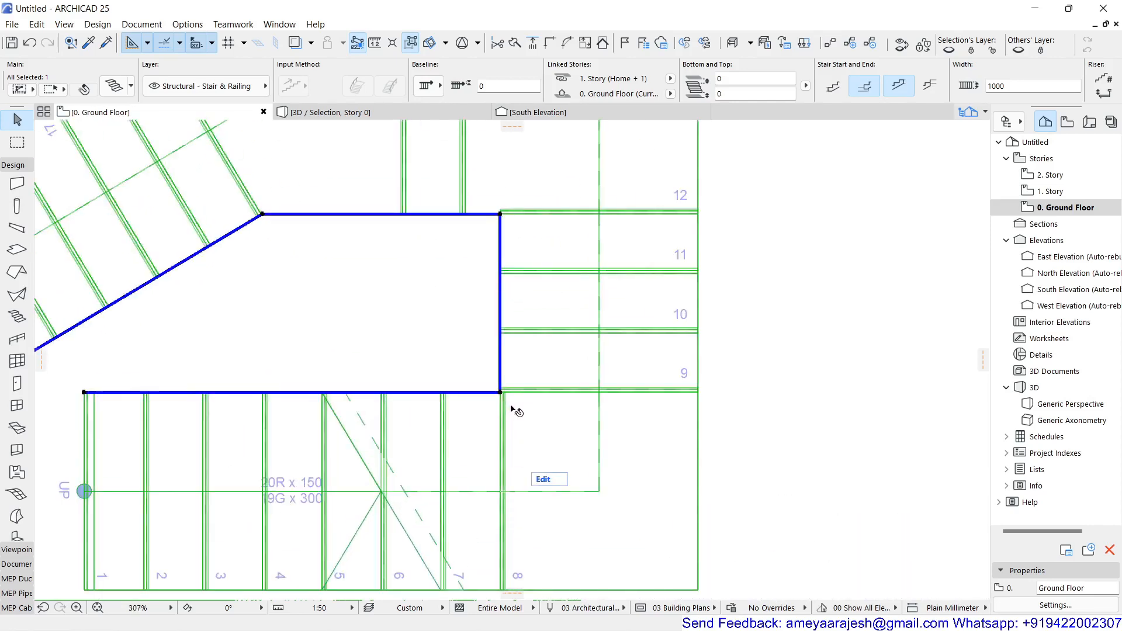
{"action": "left_click", "coordinate": [500, 215]}
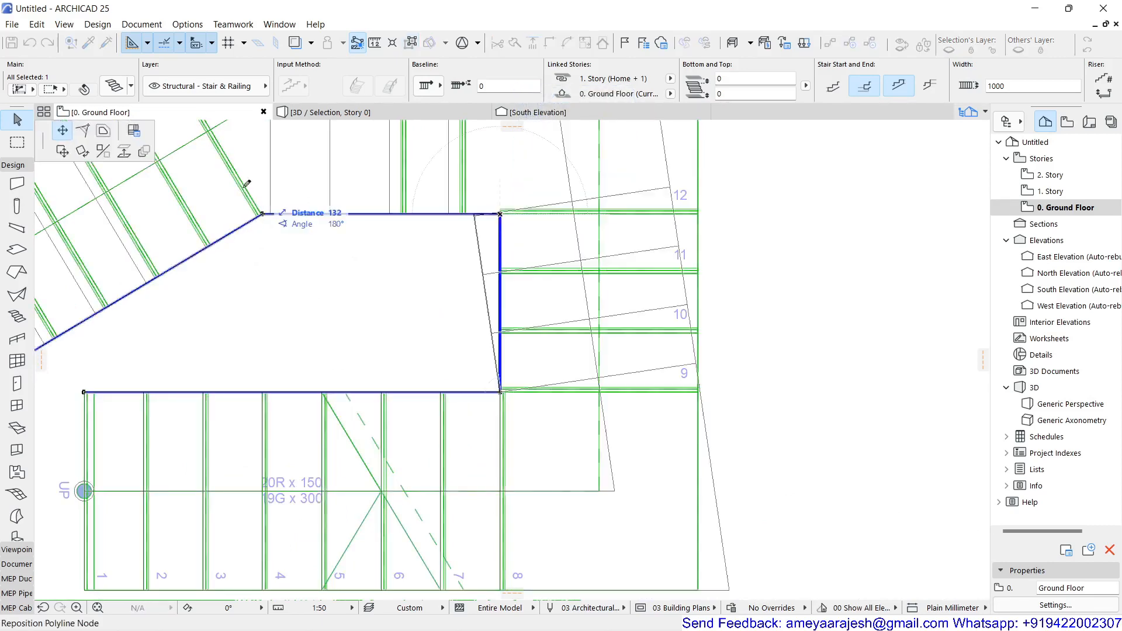
{"action": "left_click", "coordinate": [135, 132]}
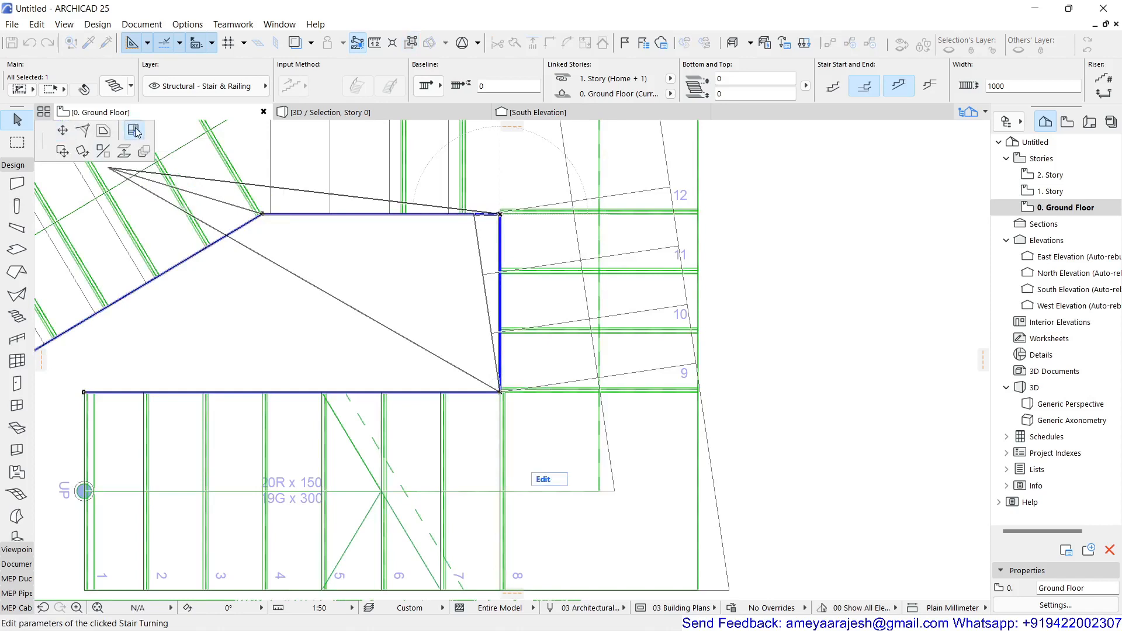
{"action": "left_click", "coordinate": [188, 156]}
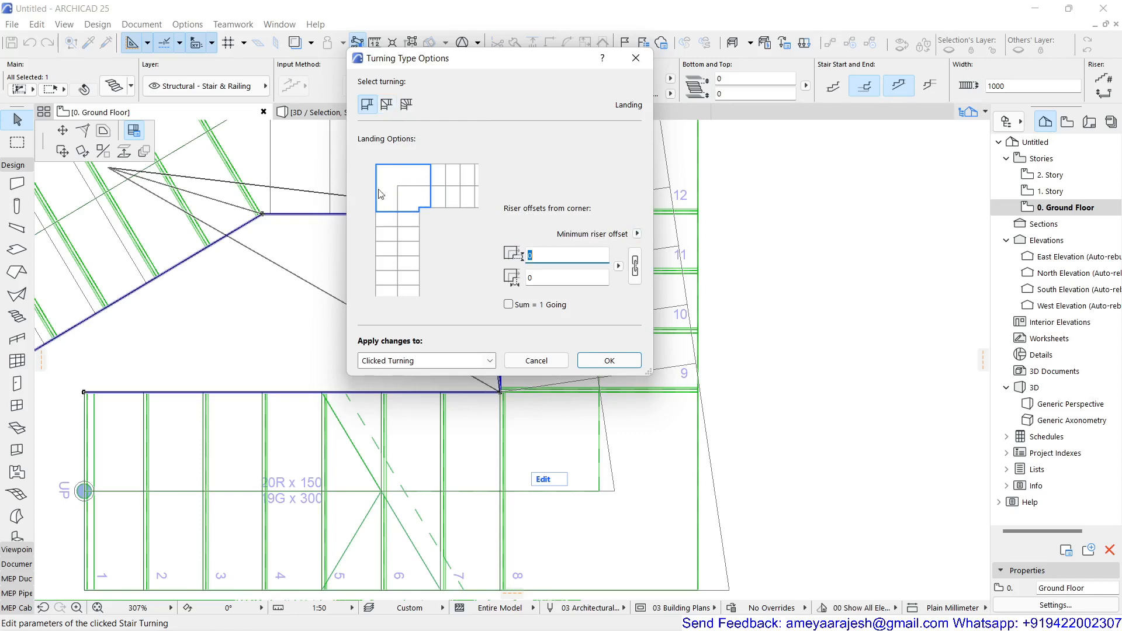
{"action": "left_click", "coordinate": [638, 233]}
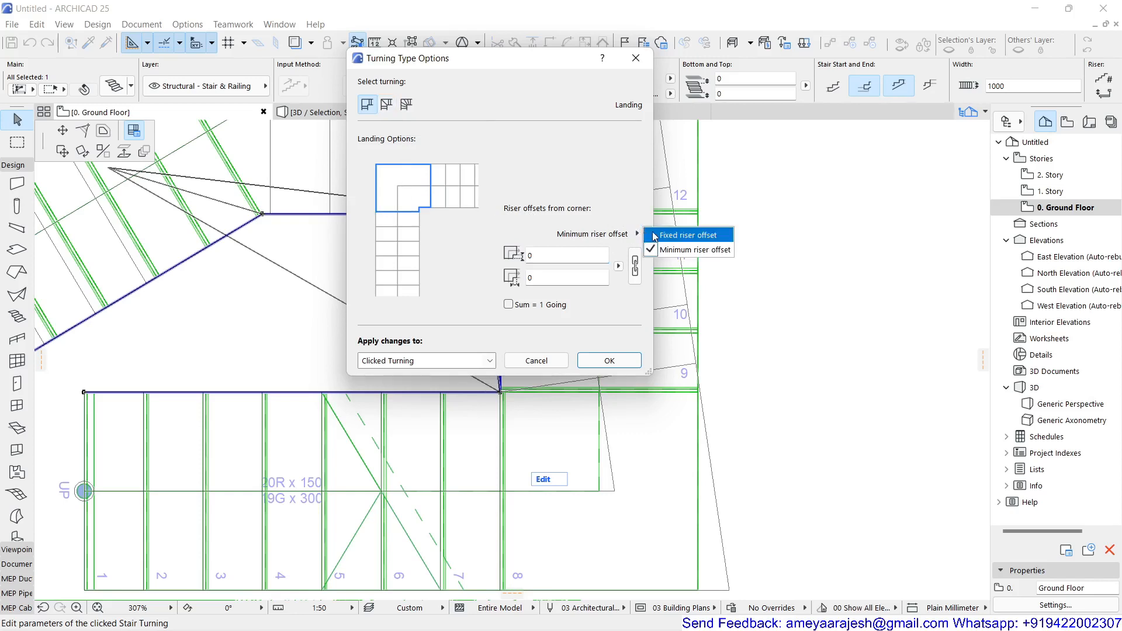
{"action": "left_click", "coordinate": [660, 236]}
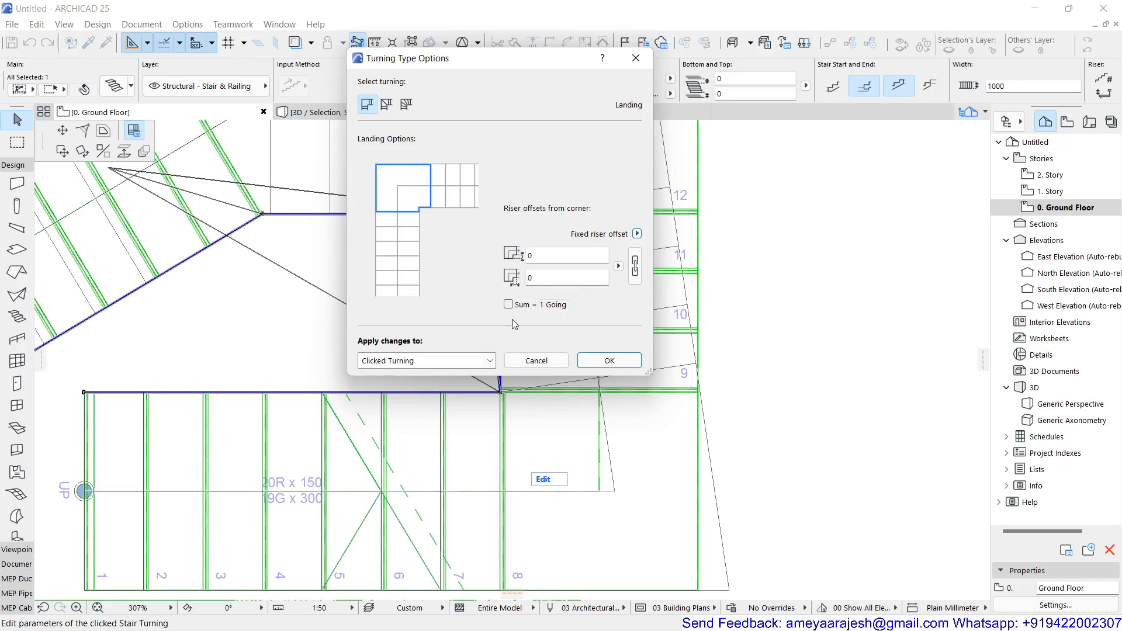
{"action": "left_click", "coordinate": [635, 266]}
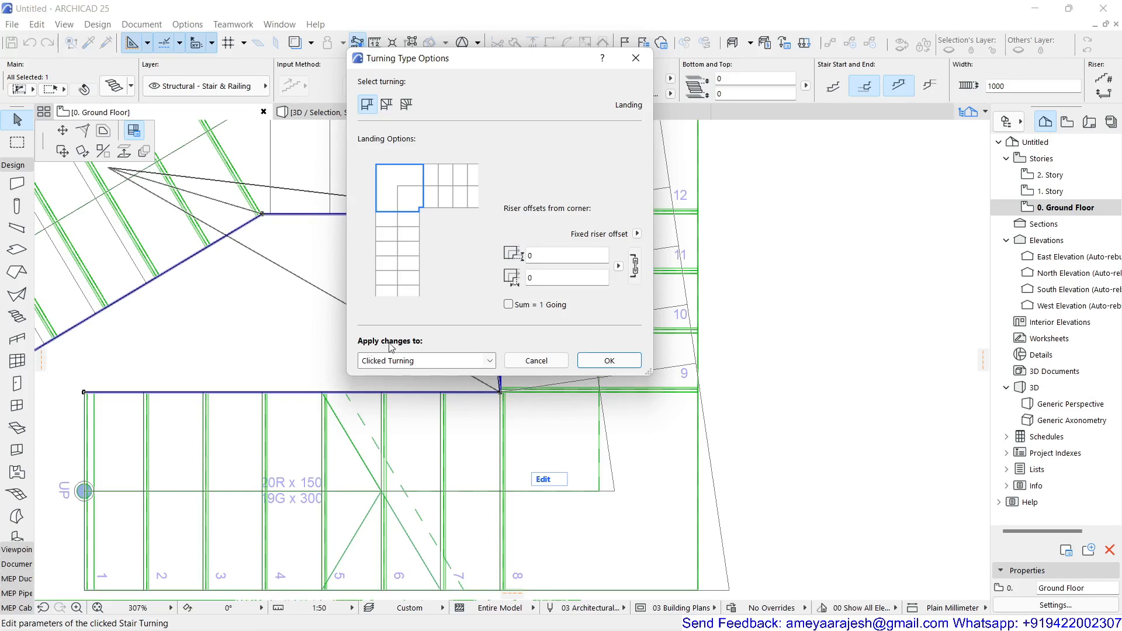
{"action": "left_click", "coordinate": [438, 361]}
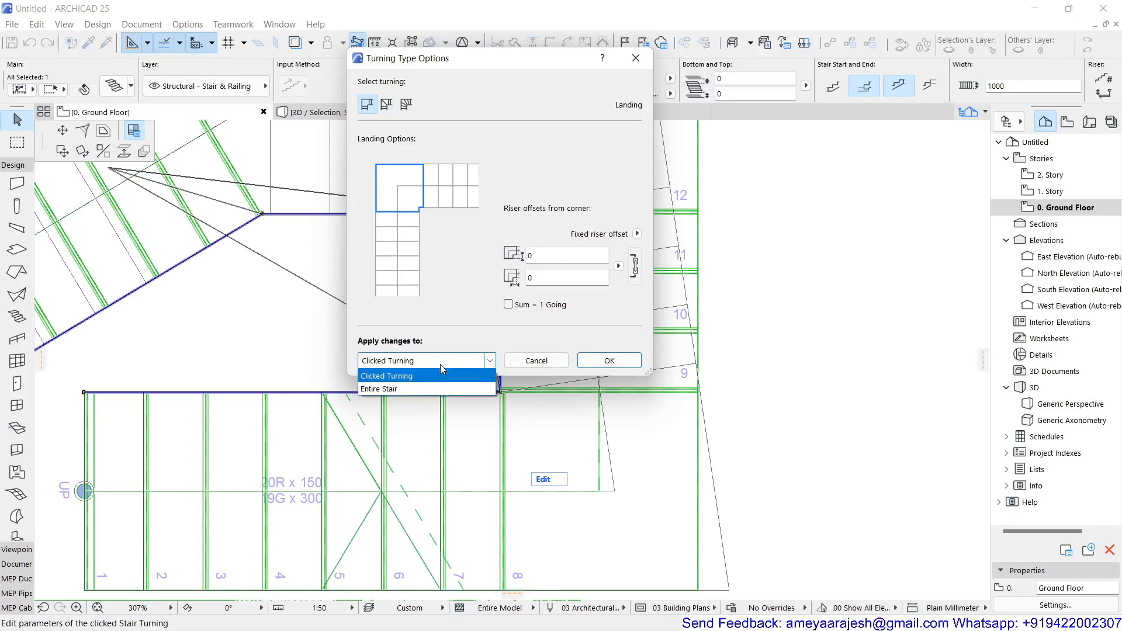
{"action": "left_click", "coordinate": [404, 376]}
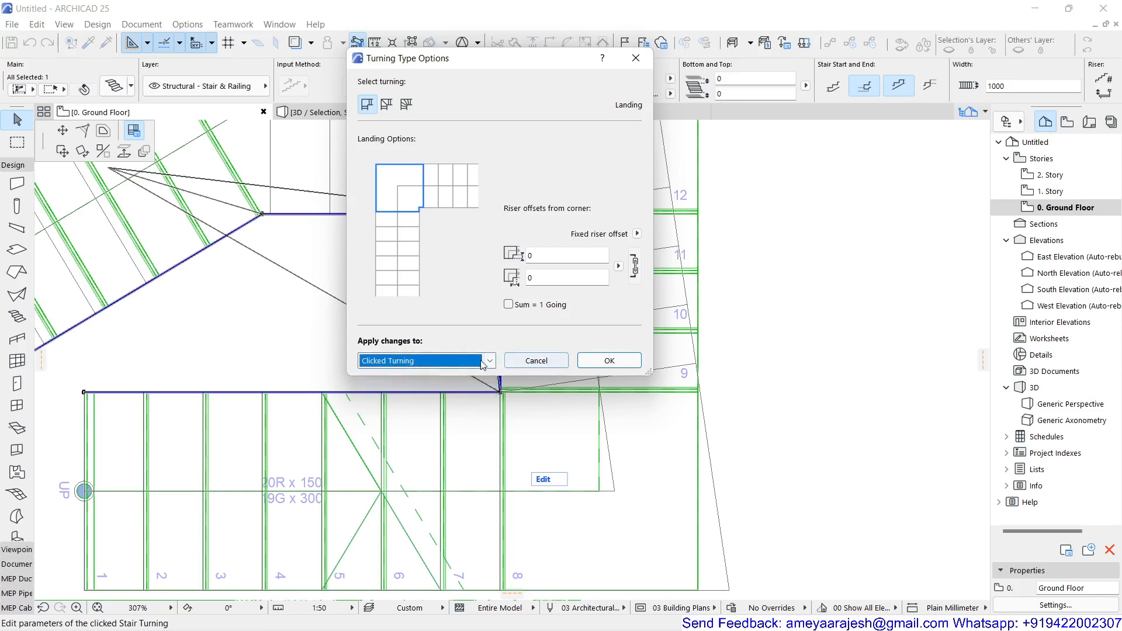
{"action": "left_click", "coordinate": [609, 360]}
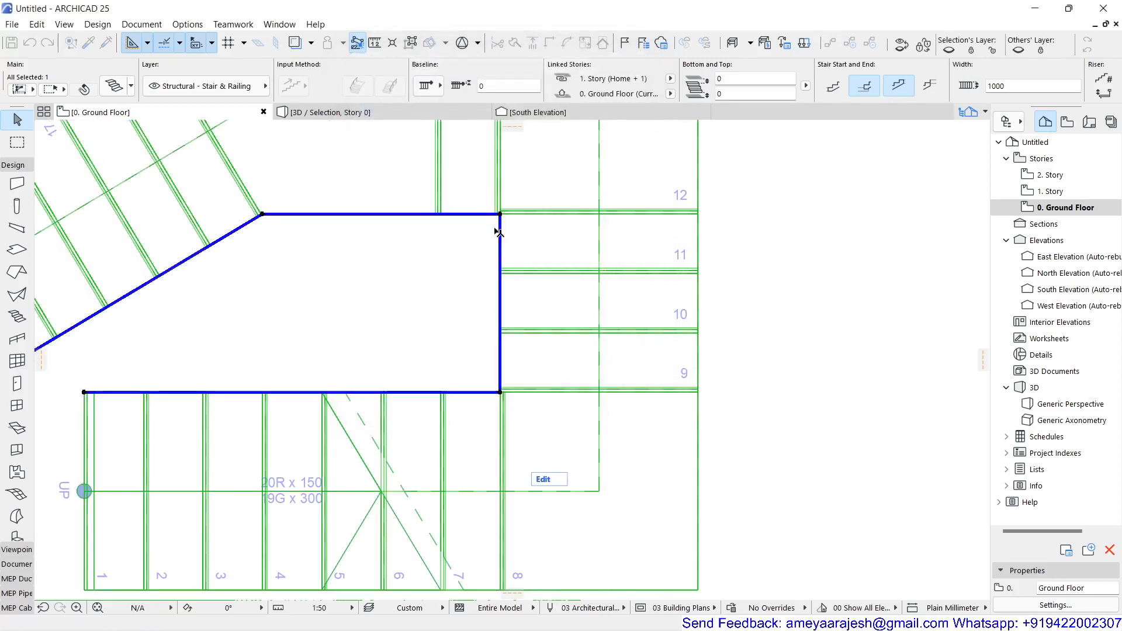
Step: Move the end node of the angled last flight's baseline 600 mm inward along the flight
{"action": "scroll", "coordinate": [449, 298], "scroll_direction": "down", "scroll_amount": 2}
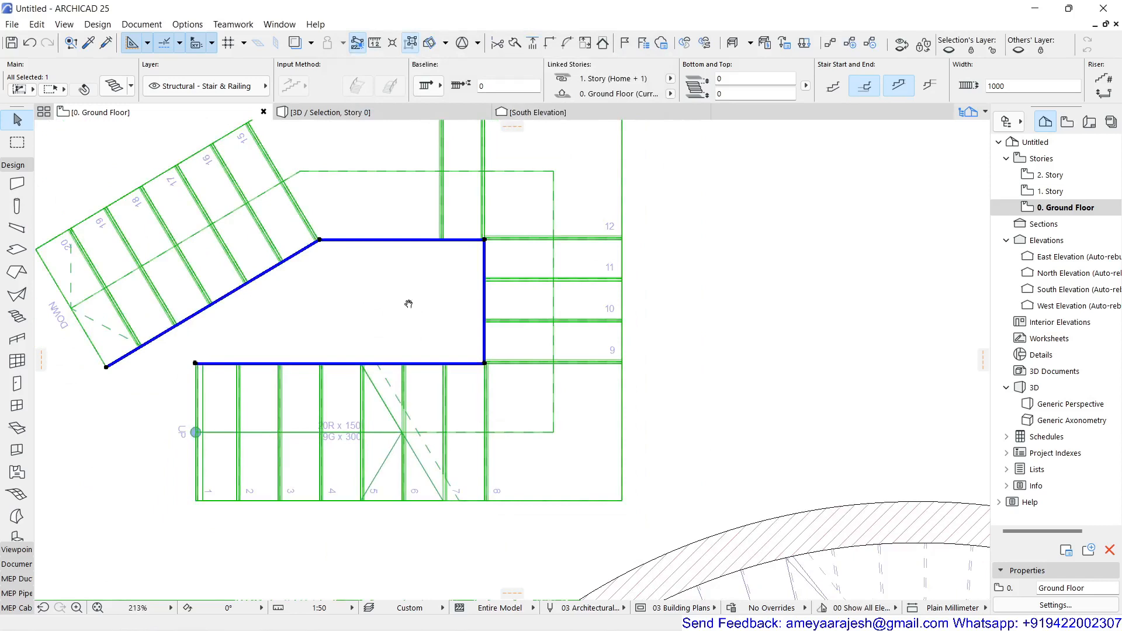
{"action": "middle_click_drag", "start_coordinate": [408, 304], "coordinate": [456, 351]}
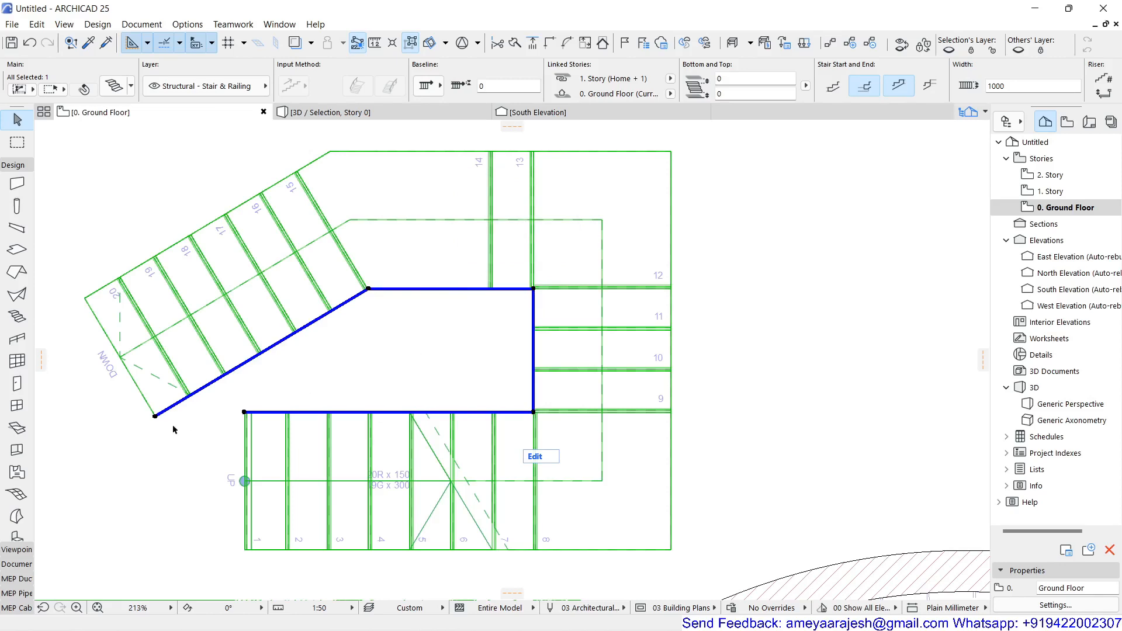
{"action": "left_click", "coordinate": [156, 418]}
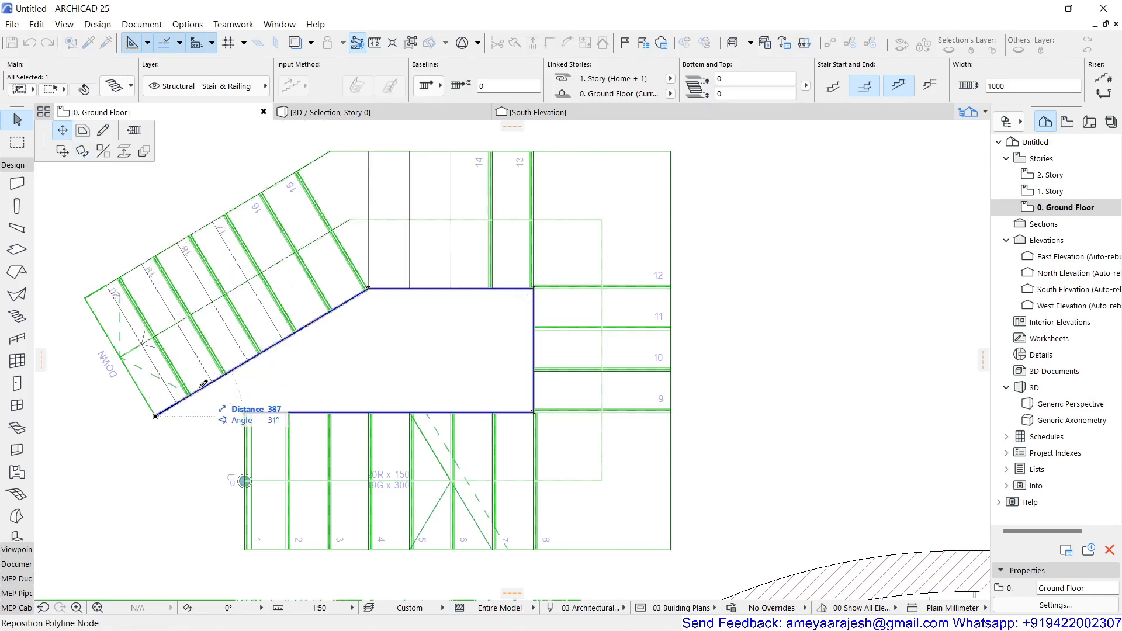
{"action": "left_click", "coordinate": [232, 371]}
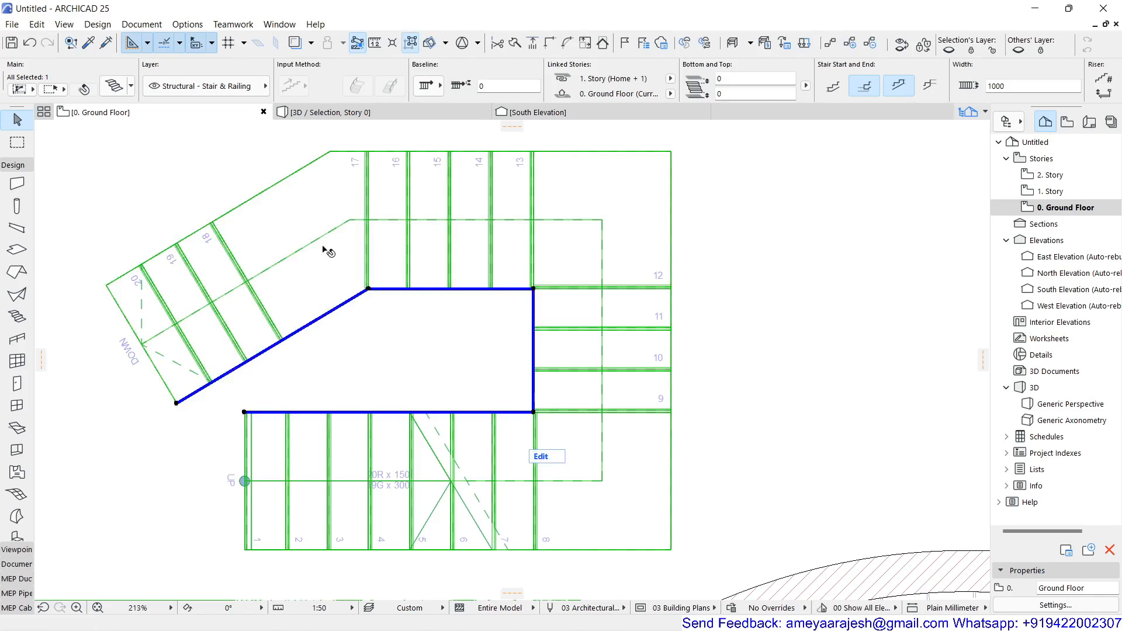
Step: Try to apply Minimum riser offset to only the landing between risers 17 and 18, and preview both Stair Solver solutions
{"action": "left_click", "coordinate": [369, 289]}
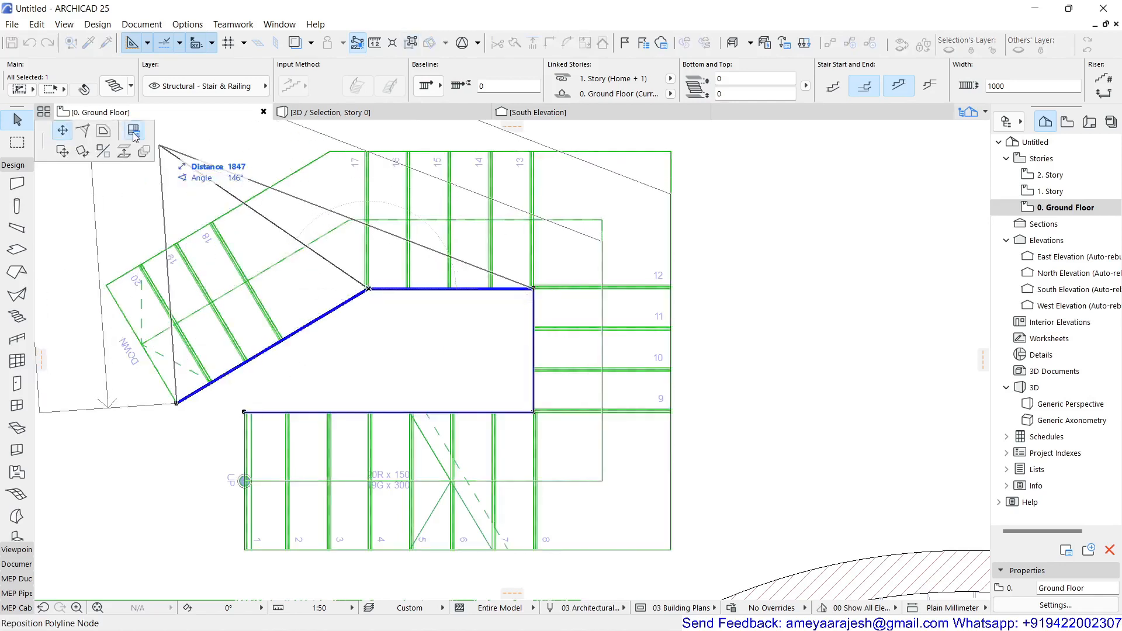
{"action": "left_click", "coordinate": [133, 130]}
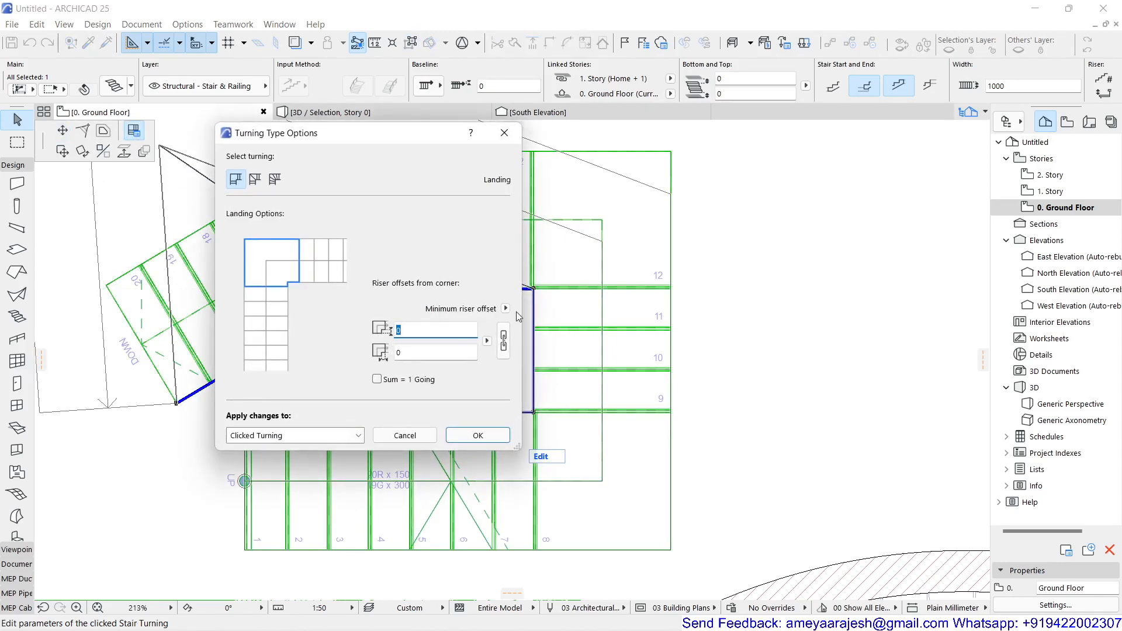
{"action": "left_click", "coordinate": [505, 308]}
{"action": "left_click", "coordinate": [524, 307]}
{"action": "left_click", "coordinate": [477, 435]}
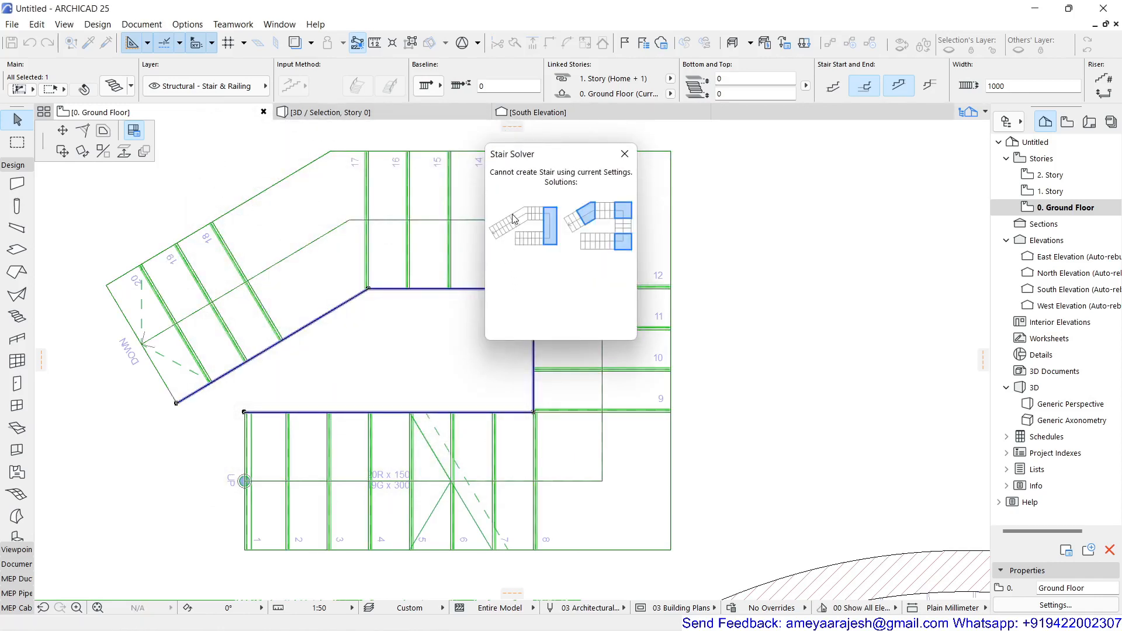
{"action": "left_click", "coordinate": [514, 219]}
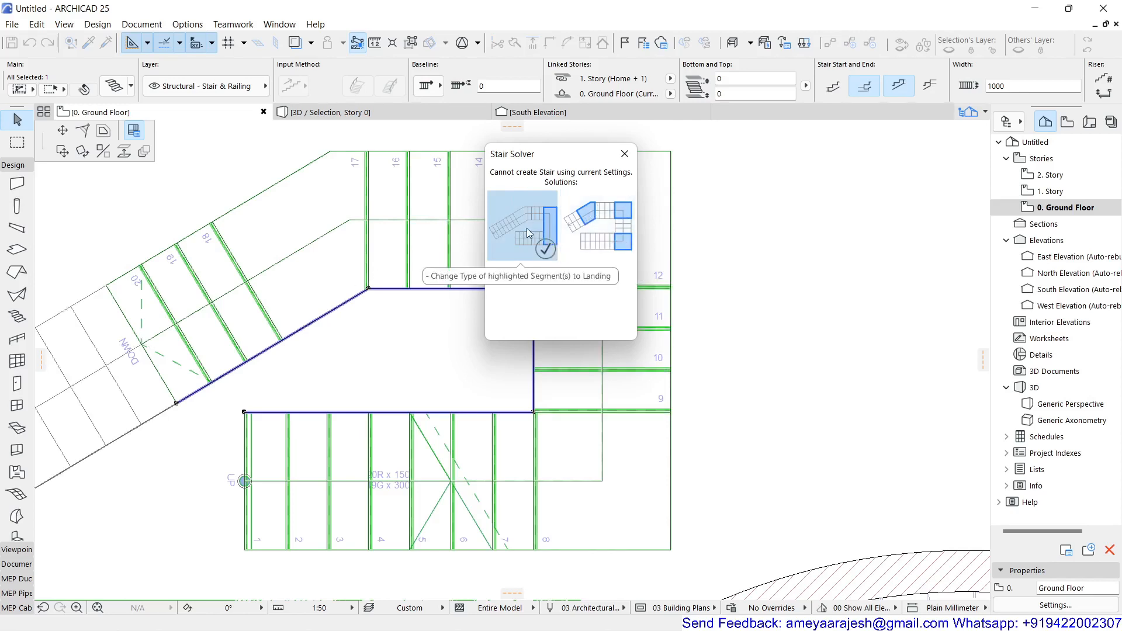
{"action": "left_click", "coordinate": [593, 220]}
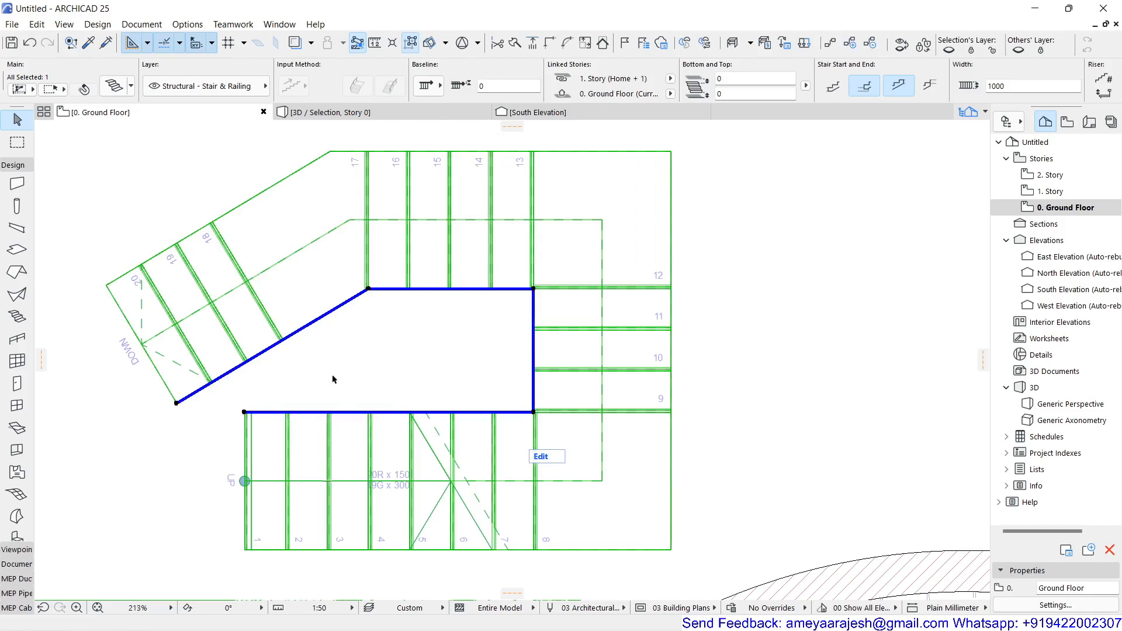
Step: Deselect the stair with the angled last flight in the ground floor plan
{"action": "scroll", "coordinate": [343, 334], "scroll_direction": "down", "scroll_amount": 4}
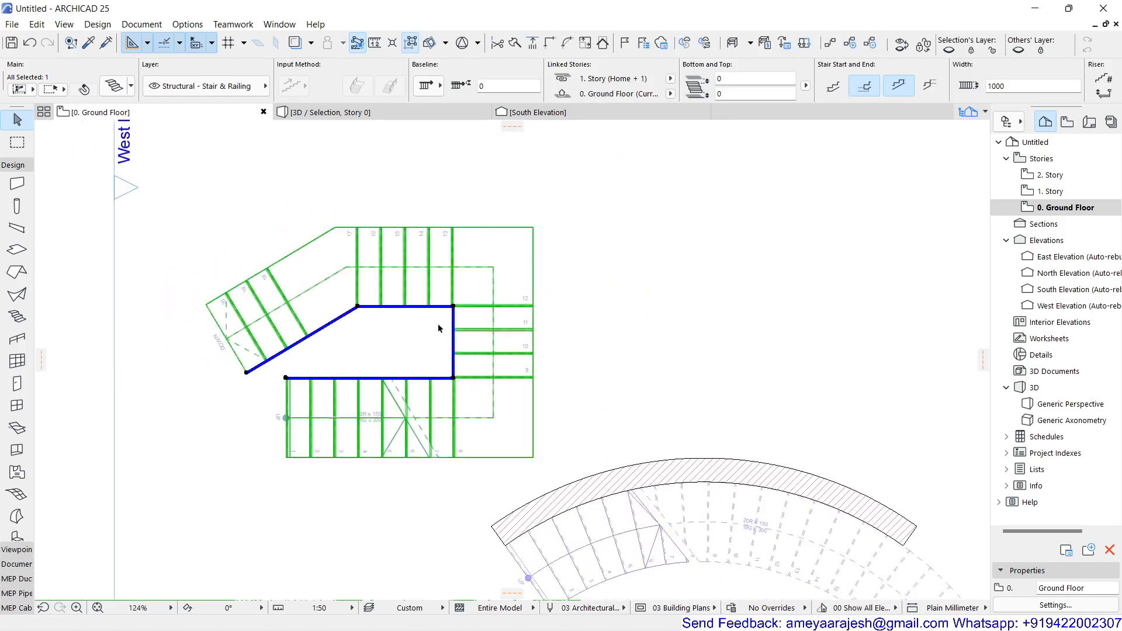
{"action": "middle_click_drag", "start_coordinate": [438, 321], "coordinate": [350, 173]}
{"action": "scroll", "coordinate": [350, 173], "scroll_direction": "down", "scroll_amount": 2}
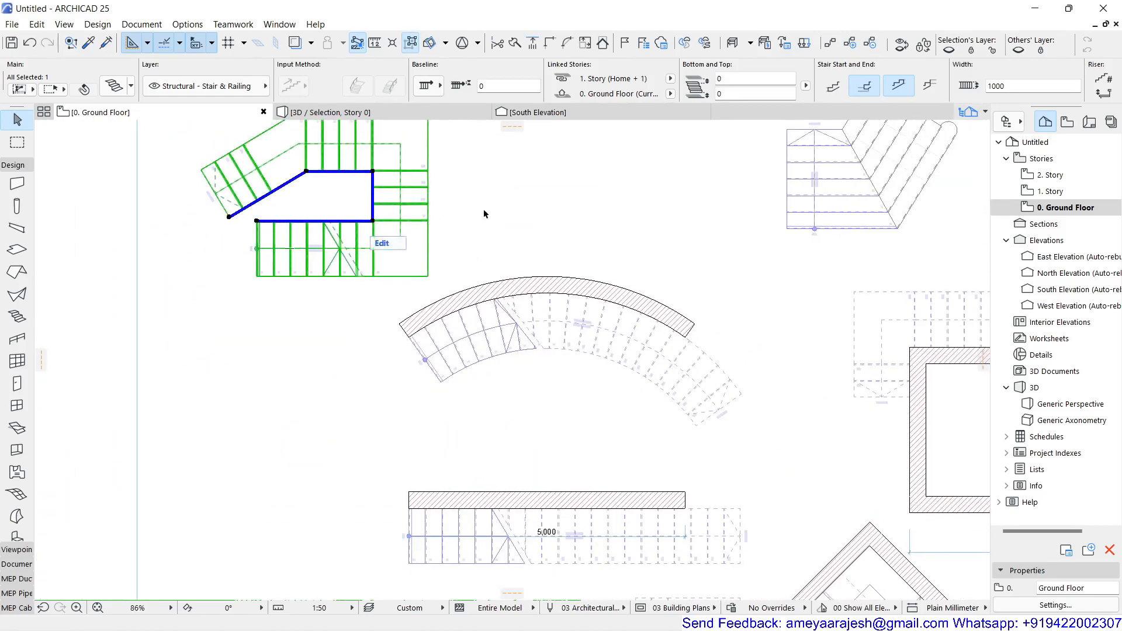
{"action": "scroll", "coordinate": [483, 208], "scroll_direction": "down", "scroll_amount": 3}
{"action": "middle_click_drag", "start_coordinate": [482, 209], "coordinate": [404, 213]}
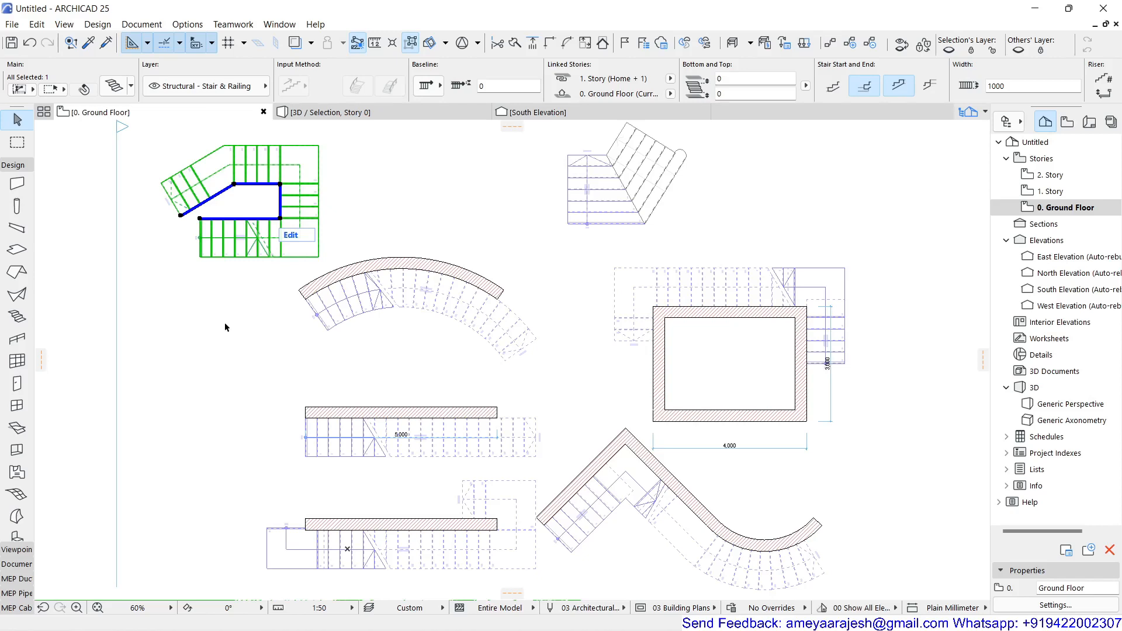
{"action": "key", "text": "Escape"}
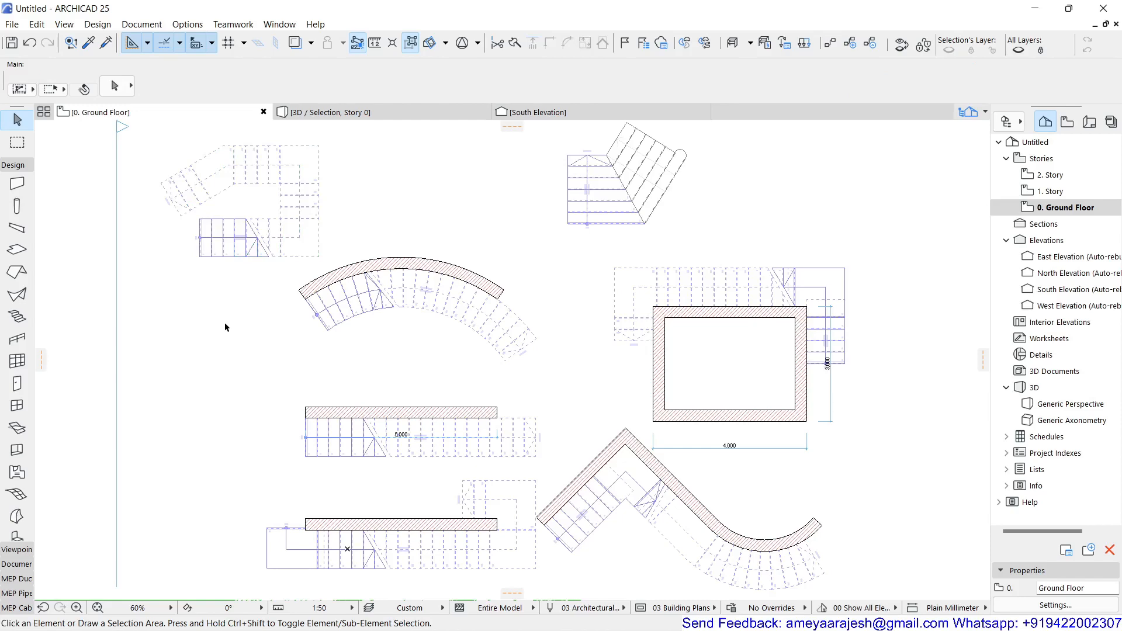